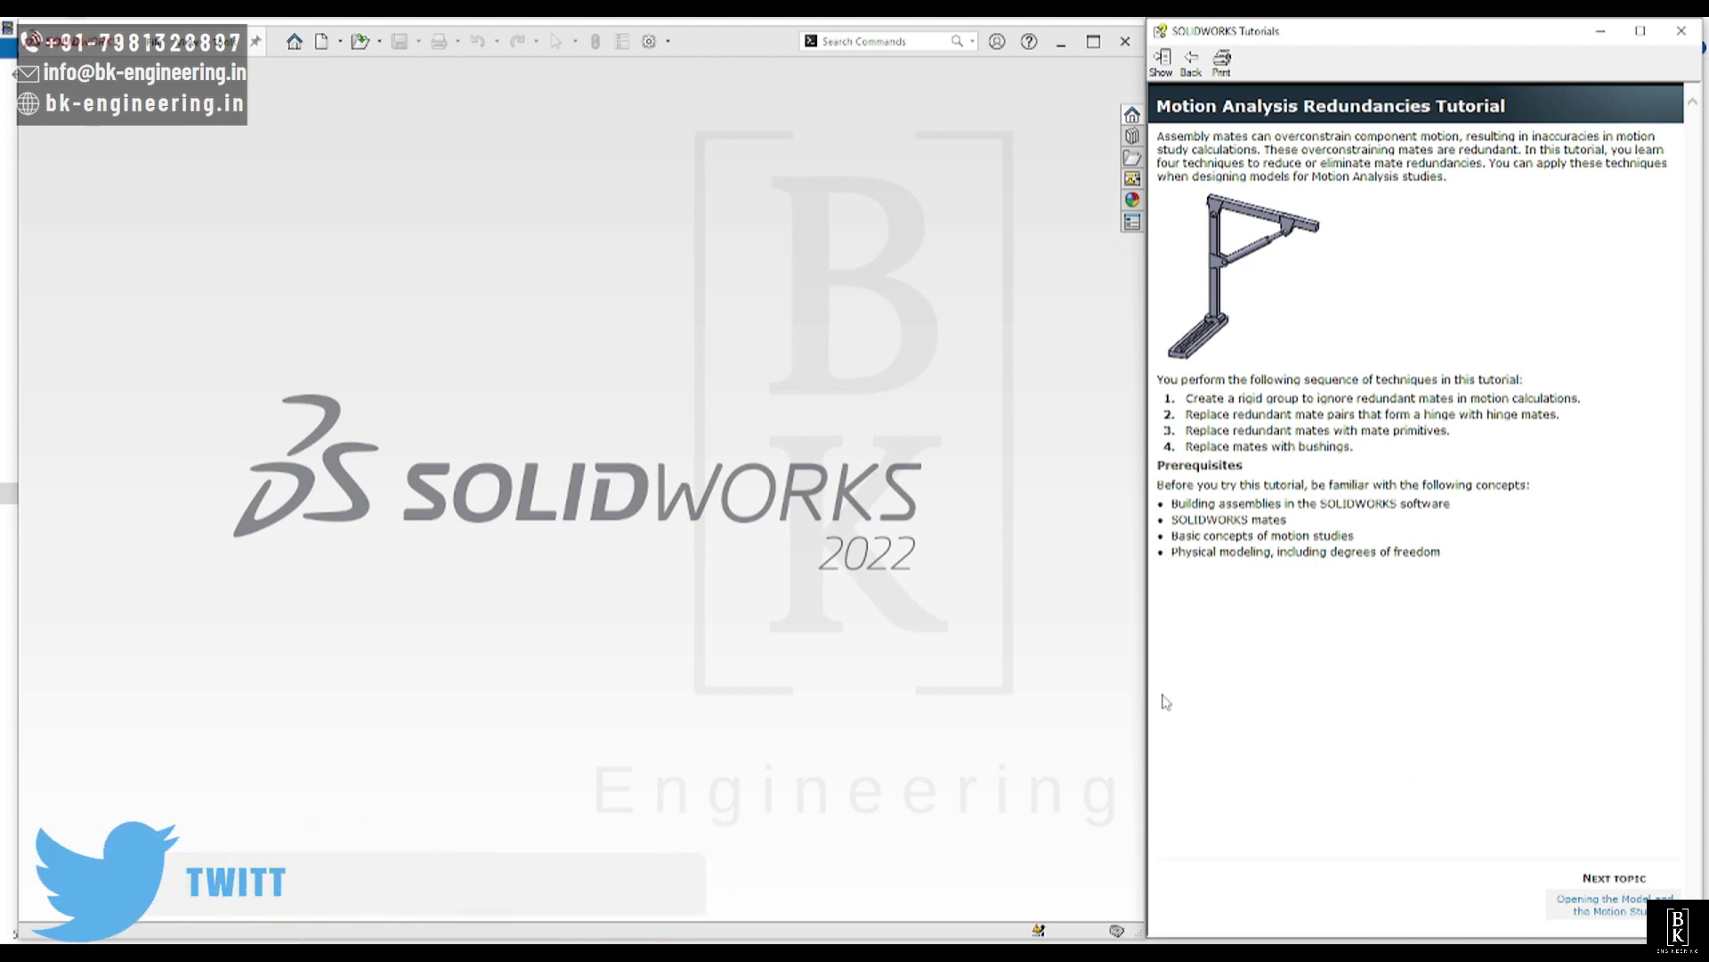
# Go to the tutorial's Opening the Model page and open hydraulic assembly.sldasm.
pyautogui.click(1567, 906)
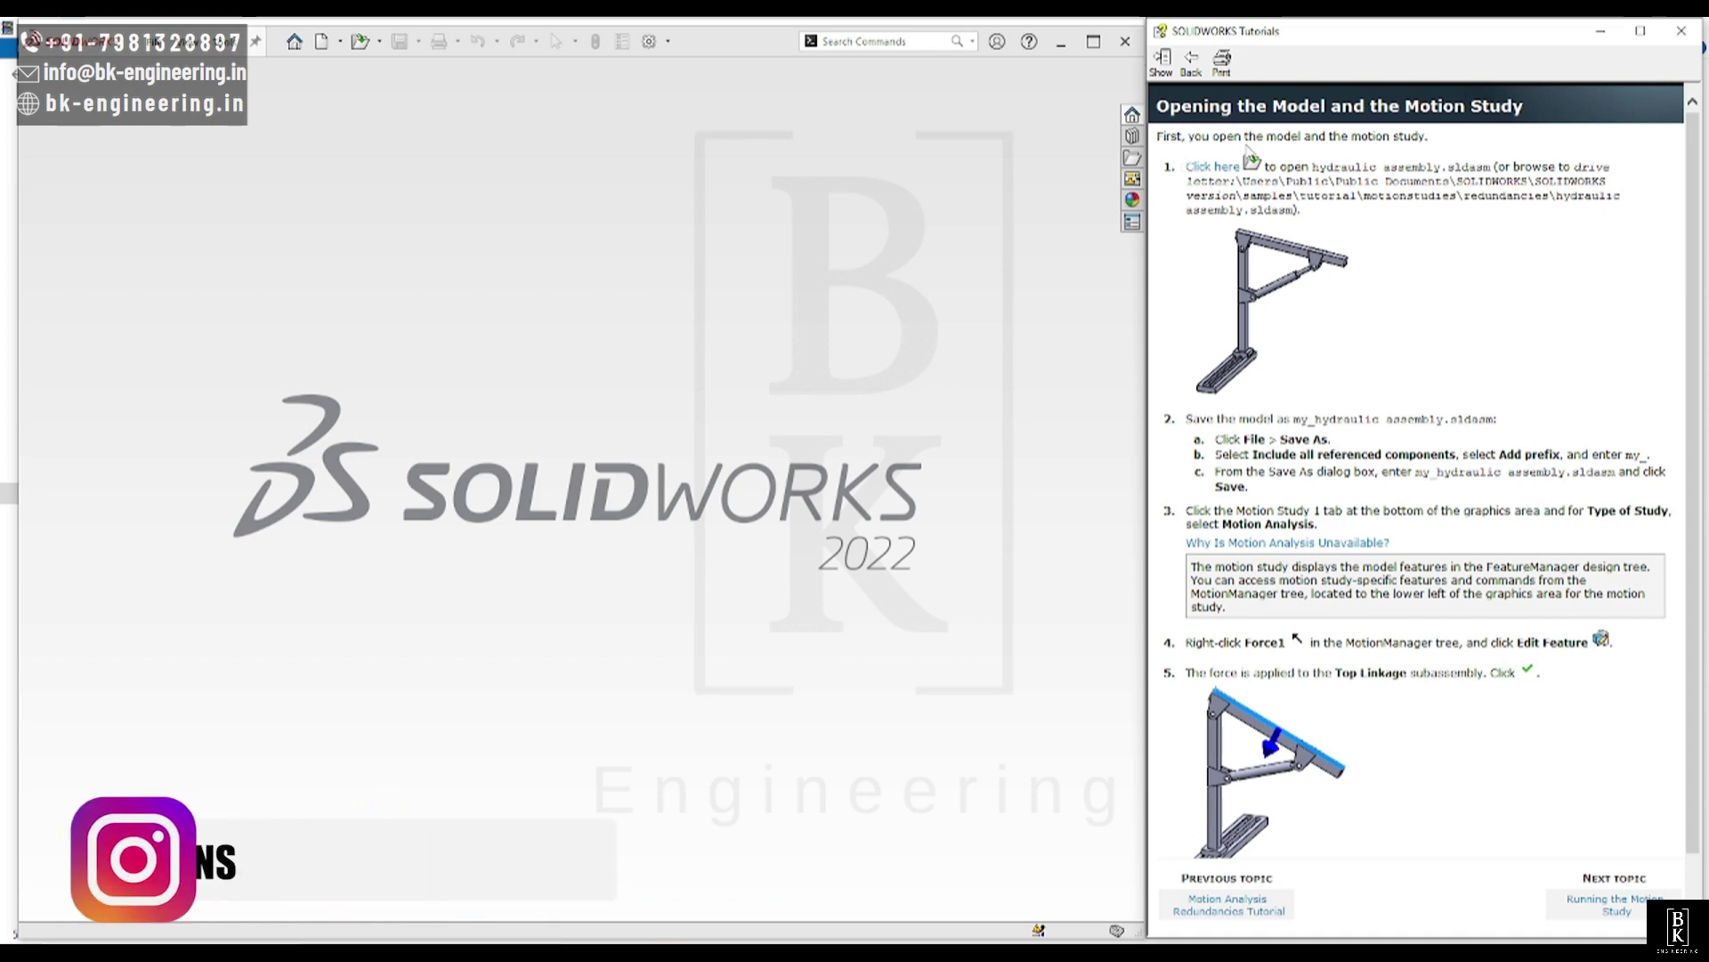
pyautogui.click(1218, 167)
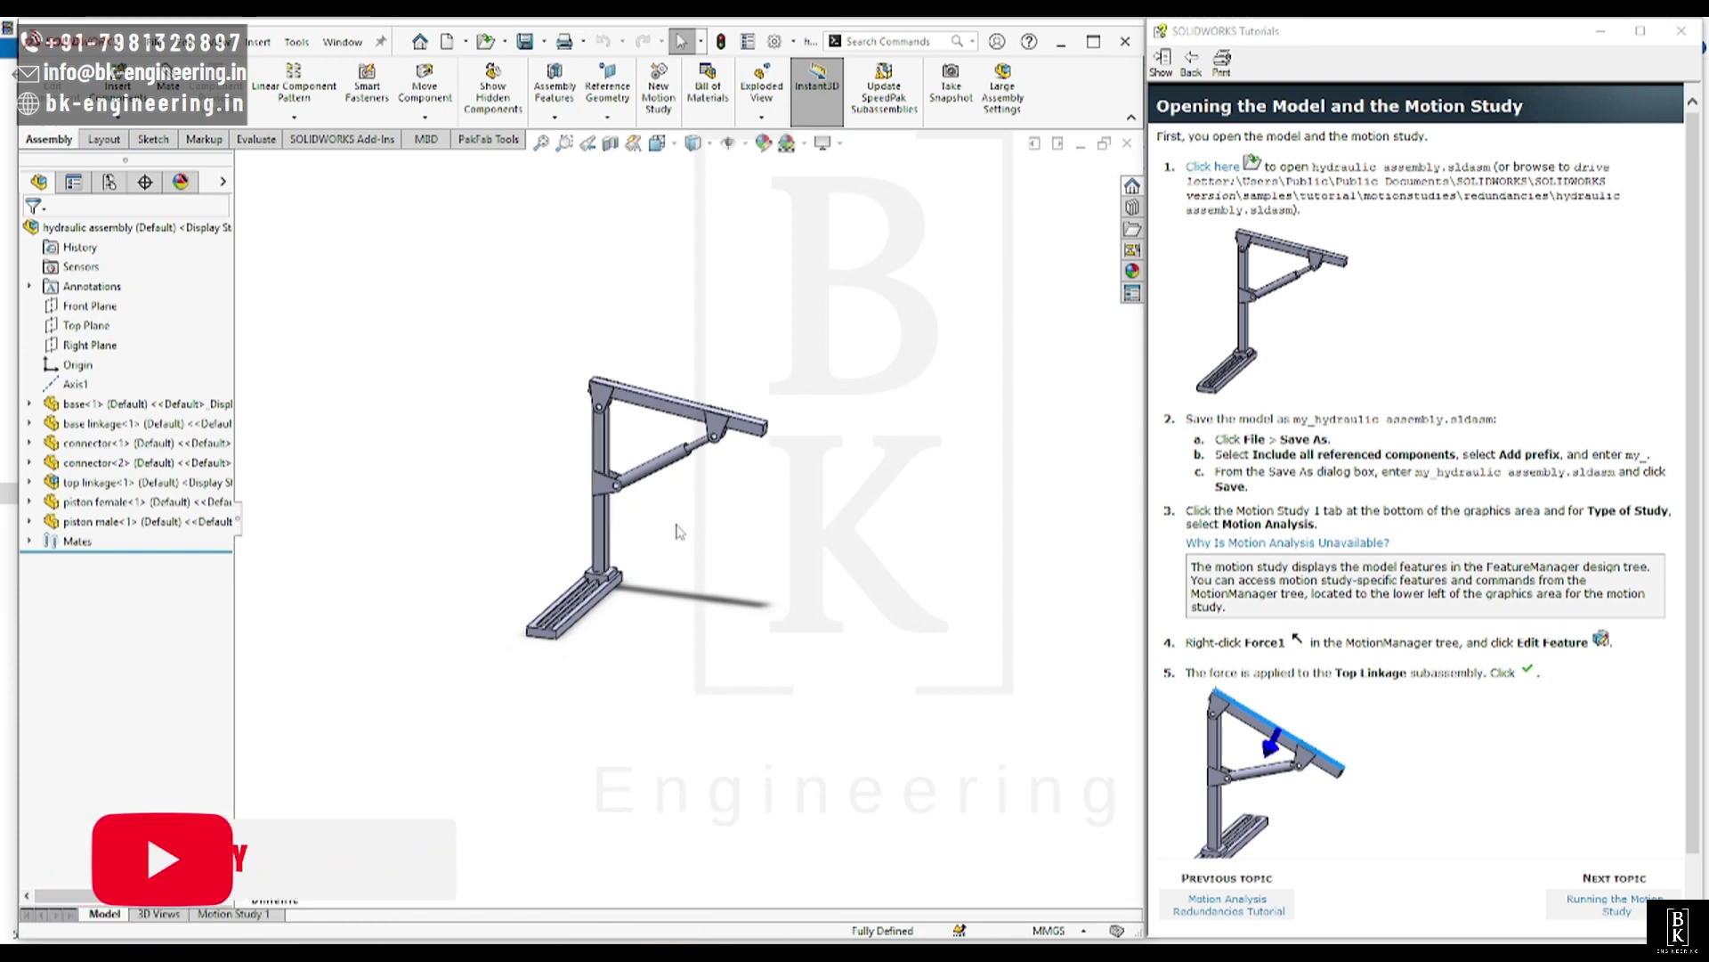
# Show Motion Study 1's timeline below the assembly, glancing through the Tools menu without choosing anything.
pyautogui.click(233, 913)
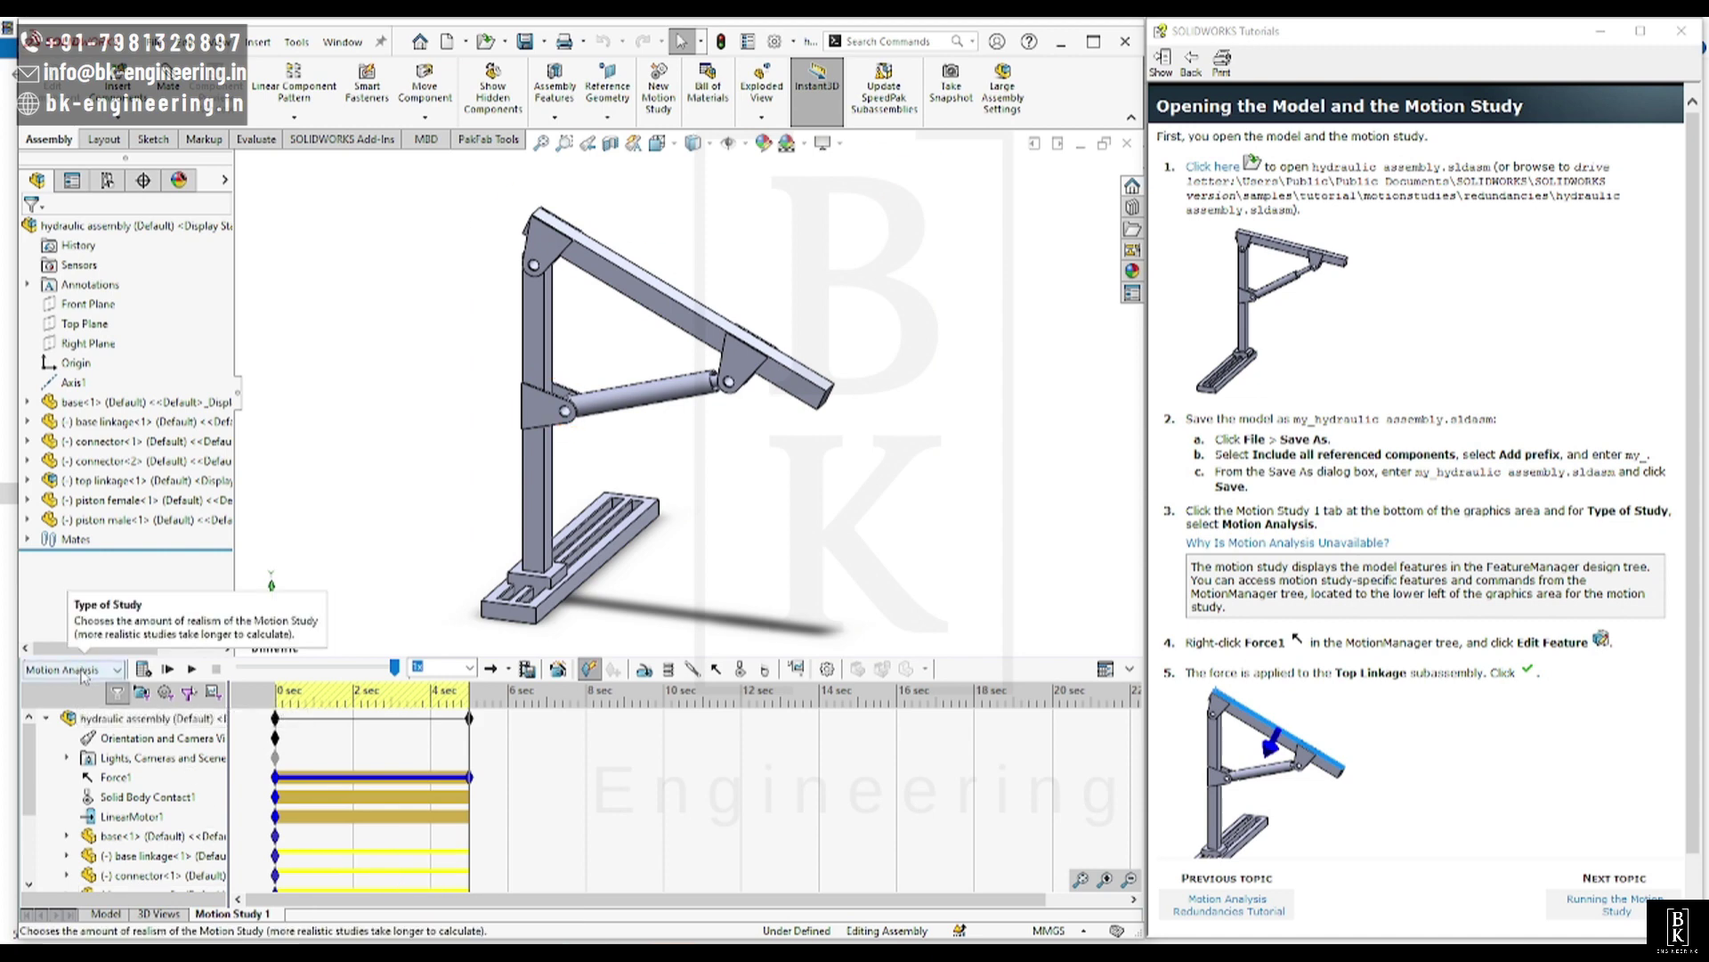
pyautogui.click(313, 44)
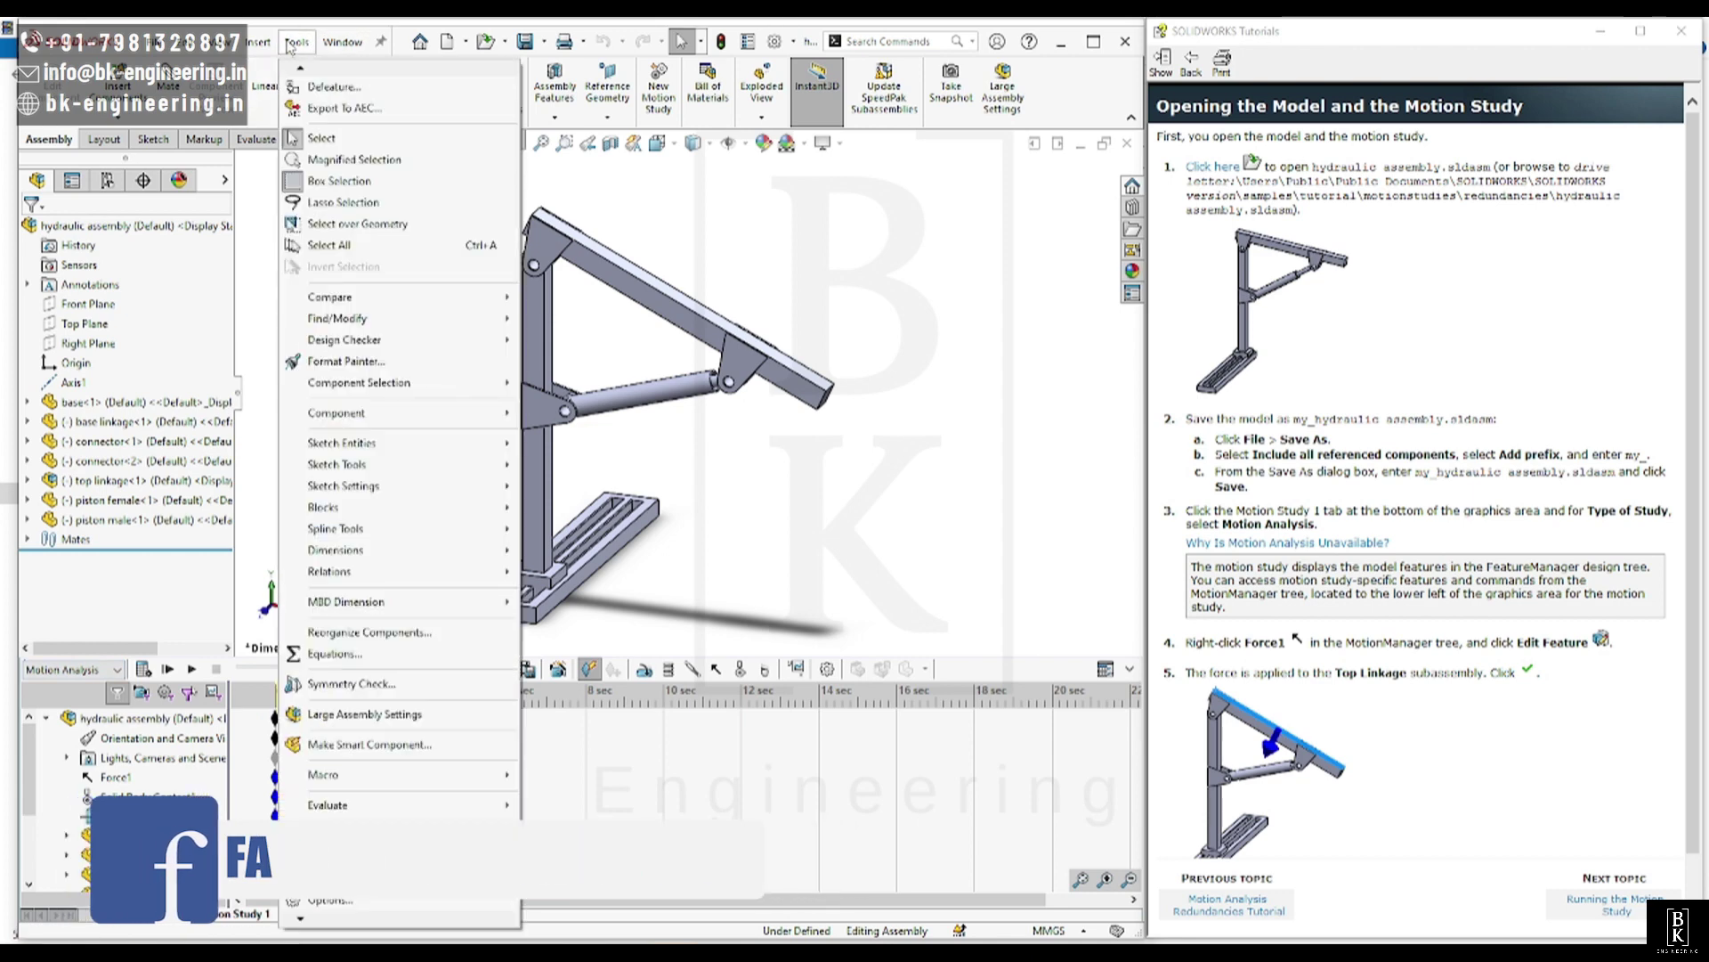
pyautogui.click(787, 488)
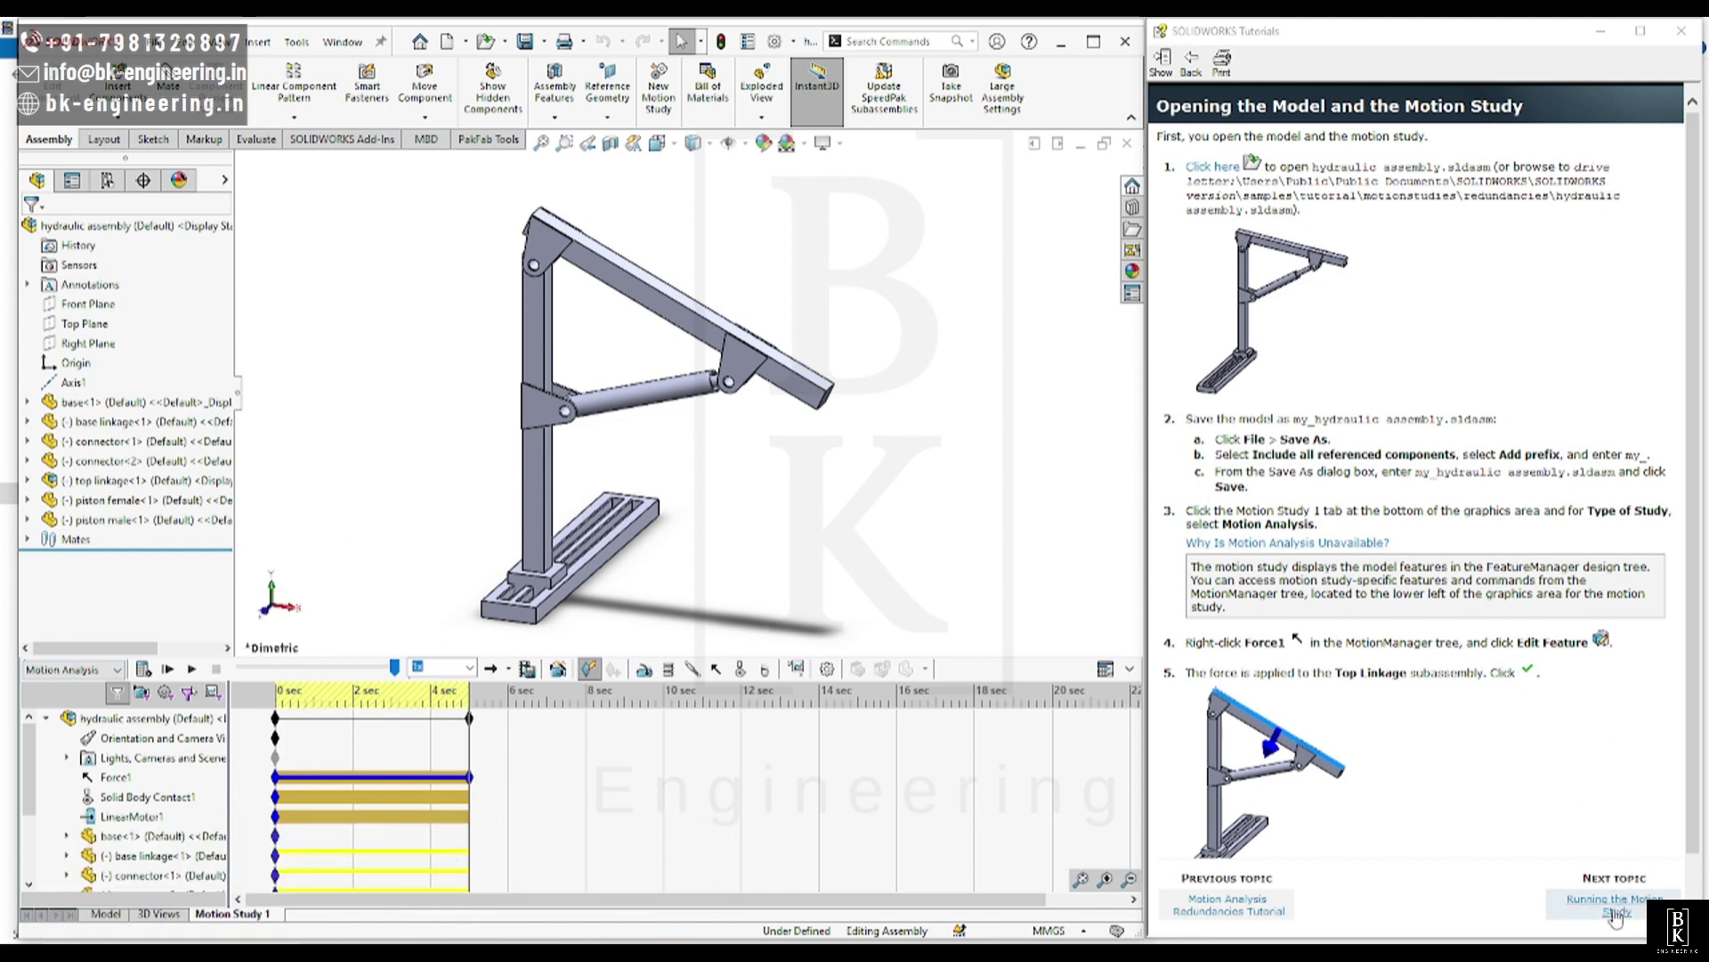
pyautogui.scroll(-1, 1425, 731)
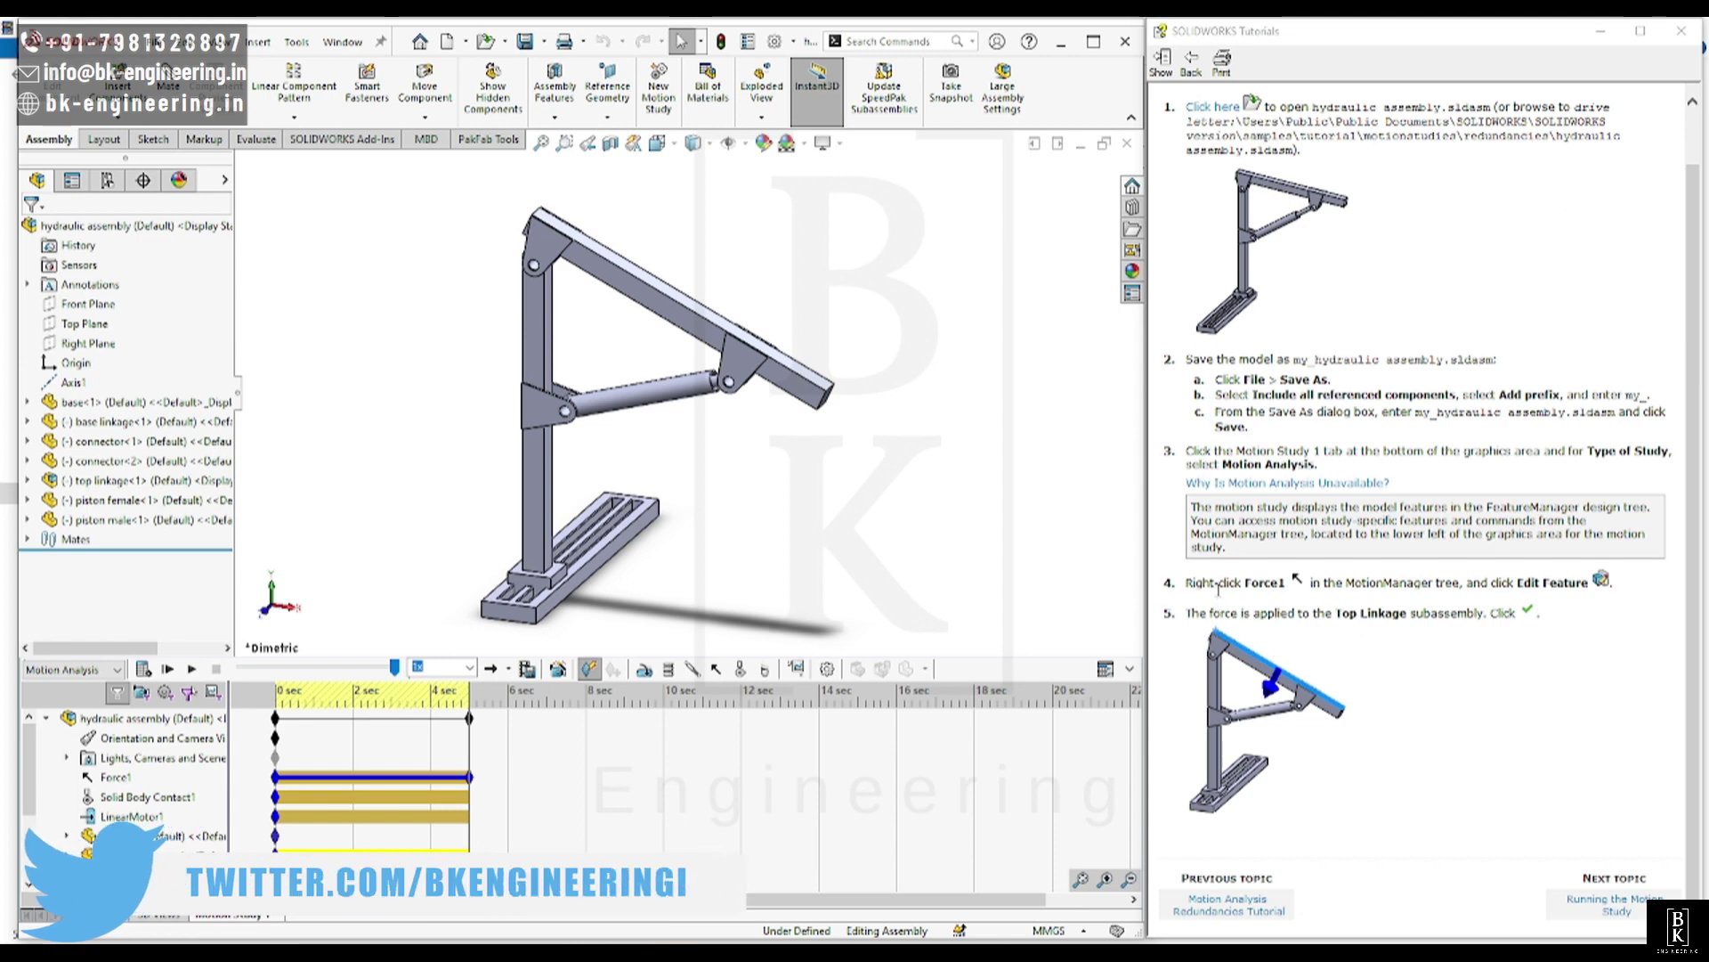
# Confirm Force1's 10 N force unchanged and calculate the study, which reports 12 redundancies.
pyautogui.rightClick(113, 779)
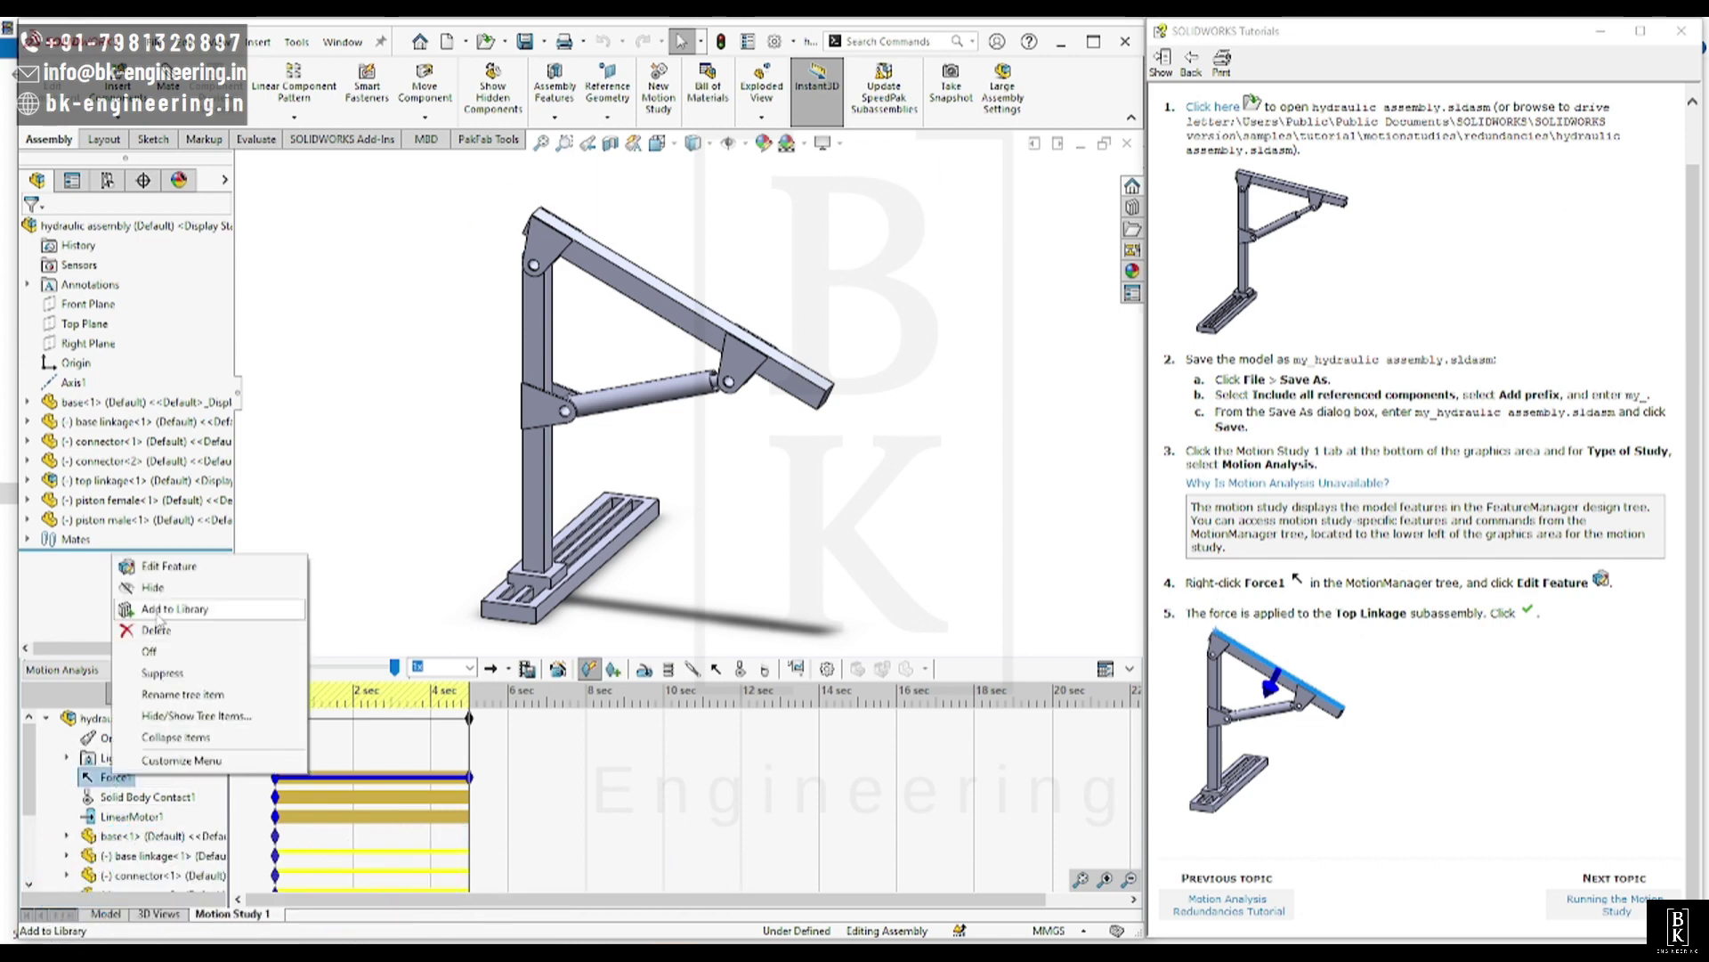
pyautogui.click(166, 567)
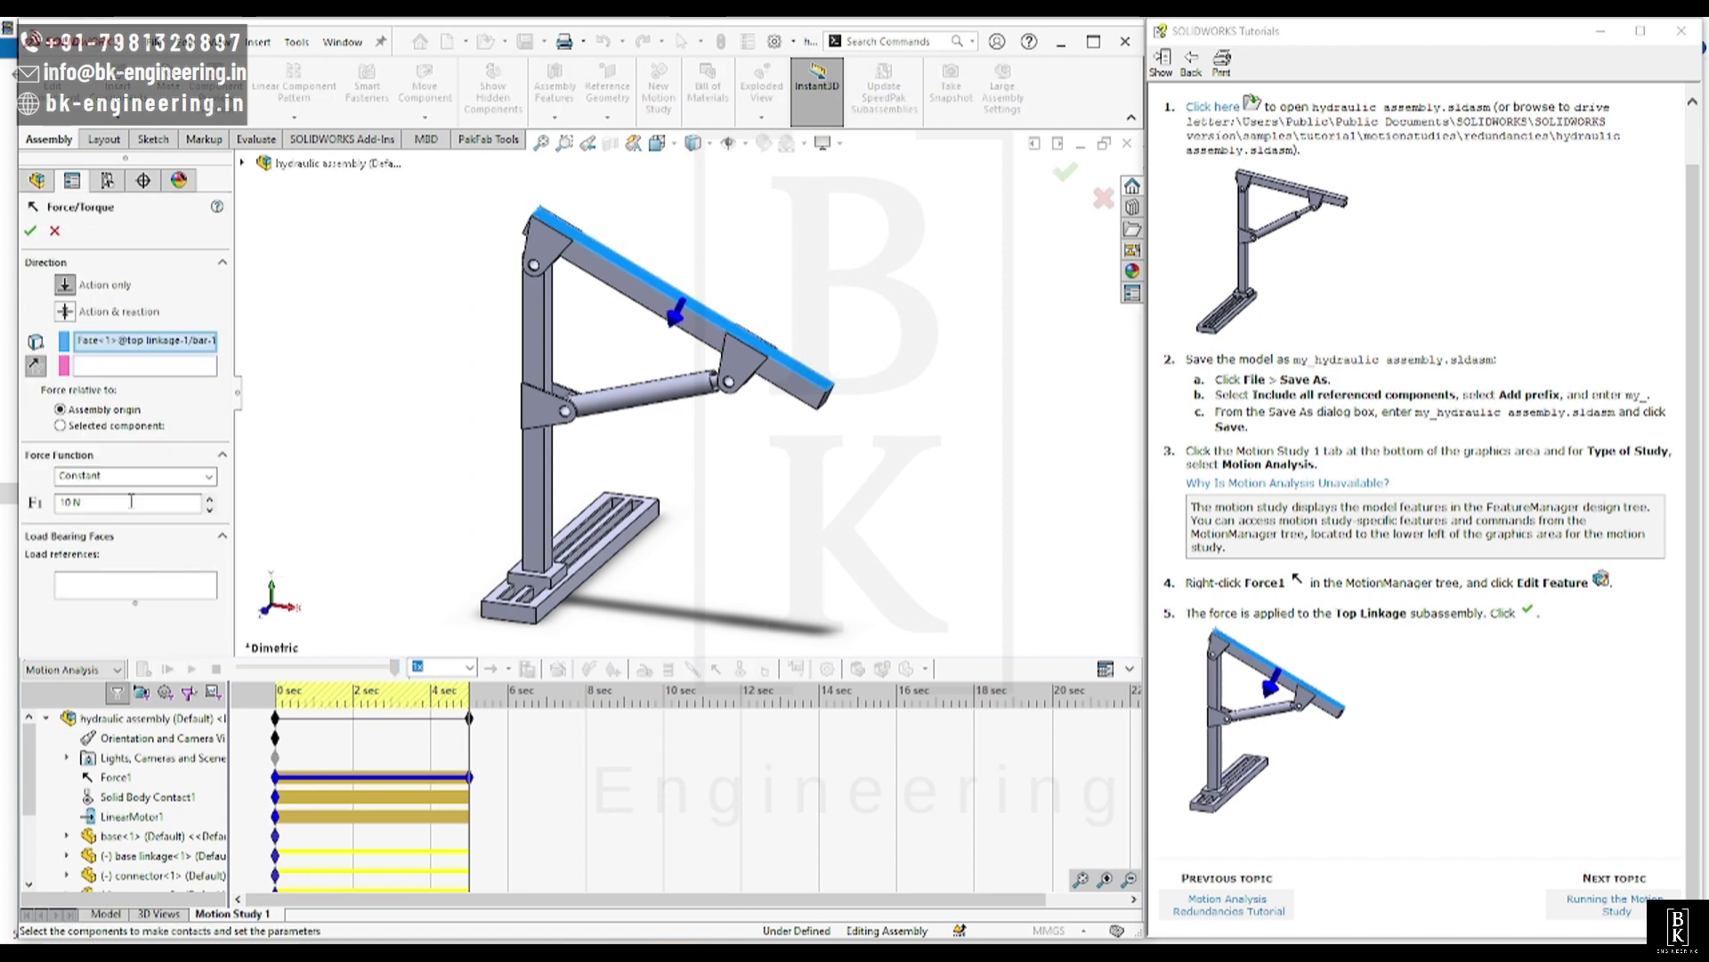
pyautogui.click(30, 231)
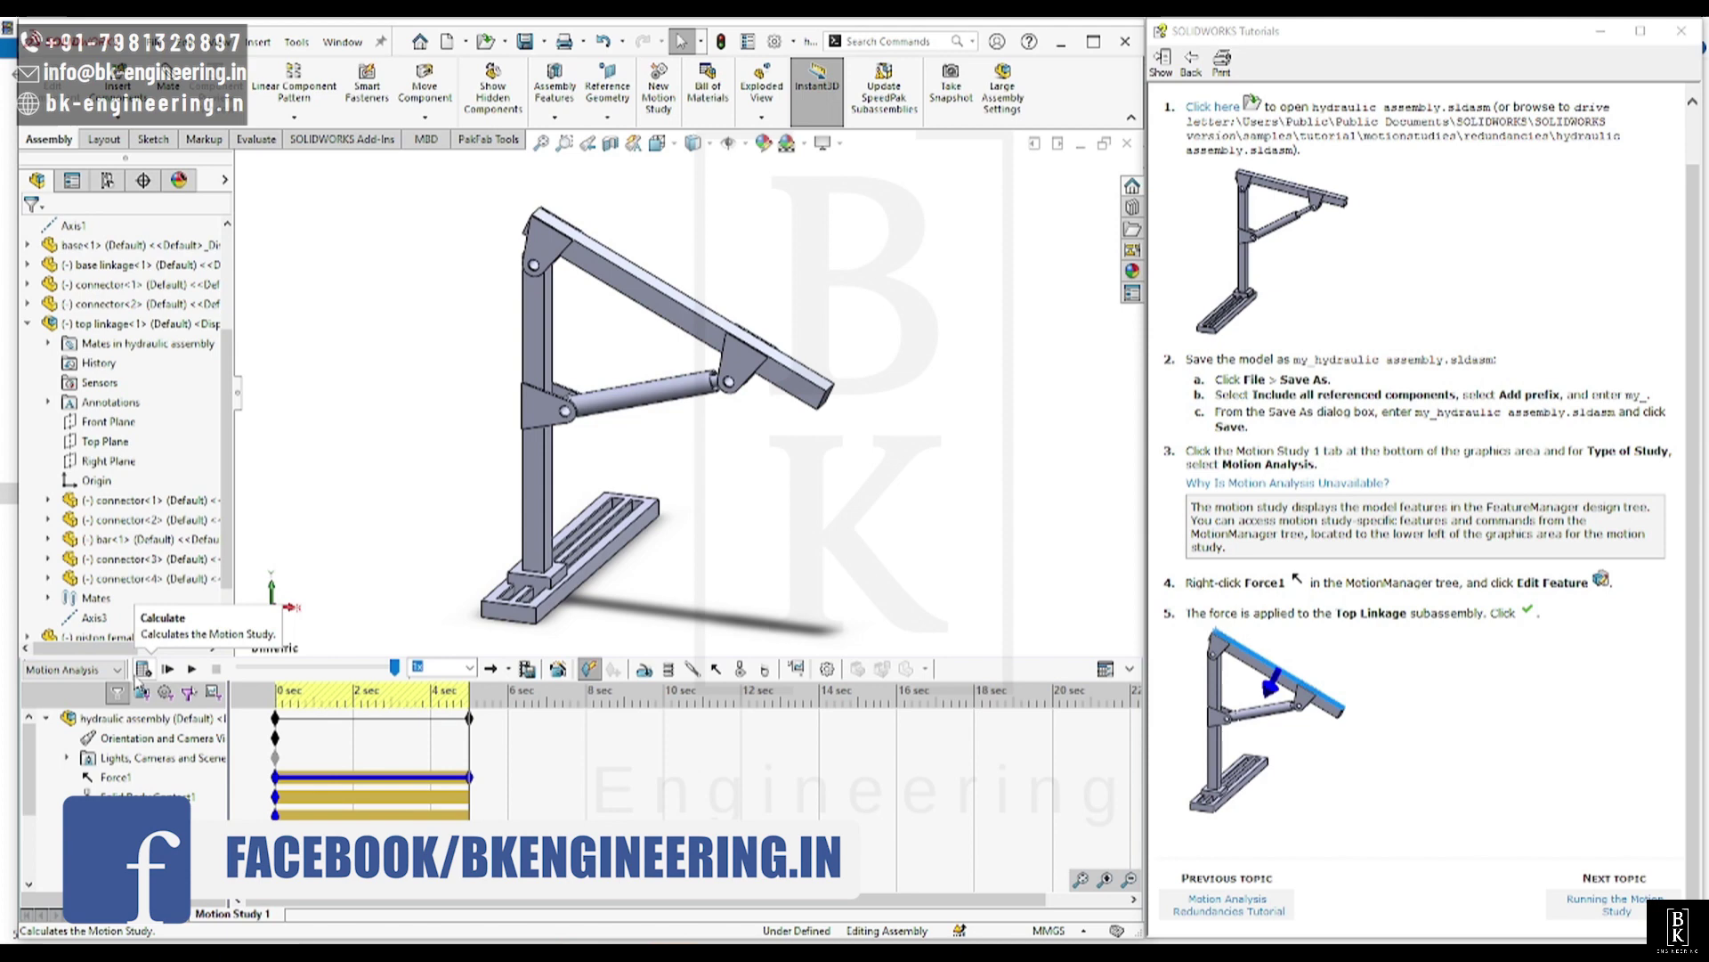
pyautogui.click(143, 670)
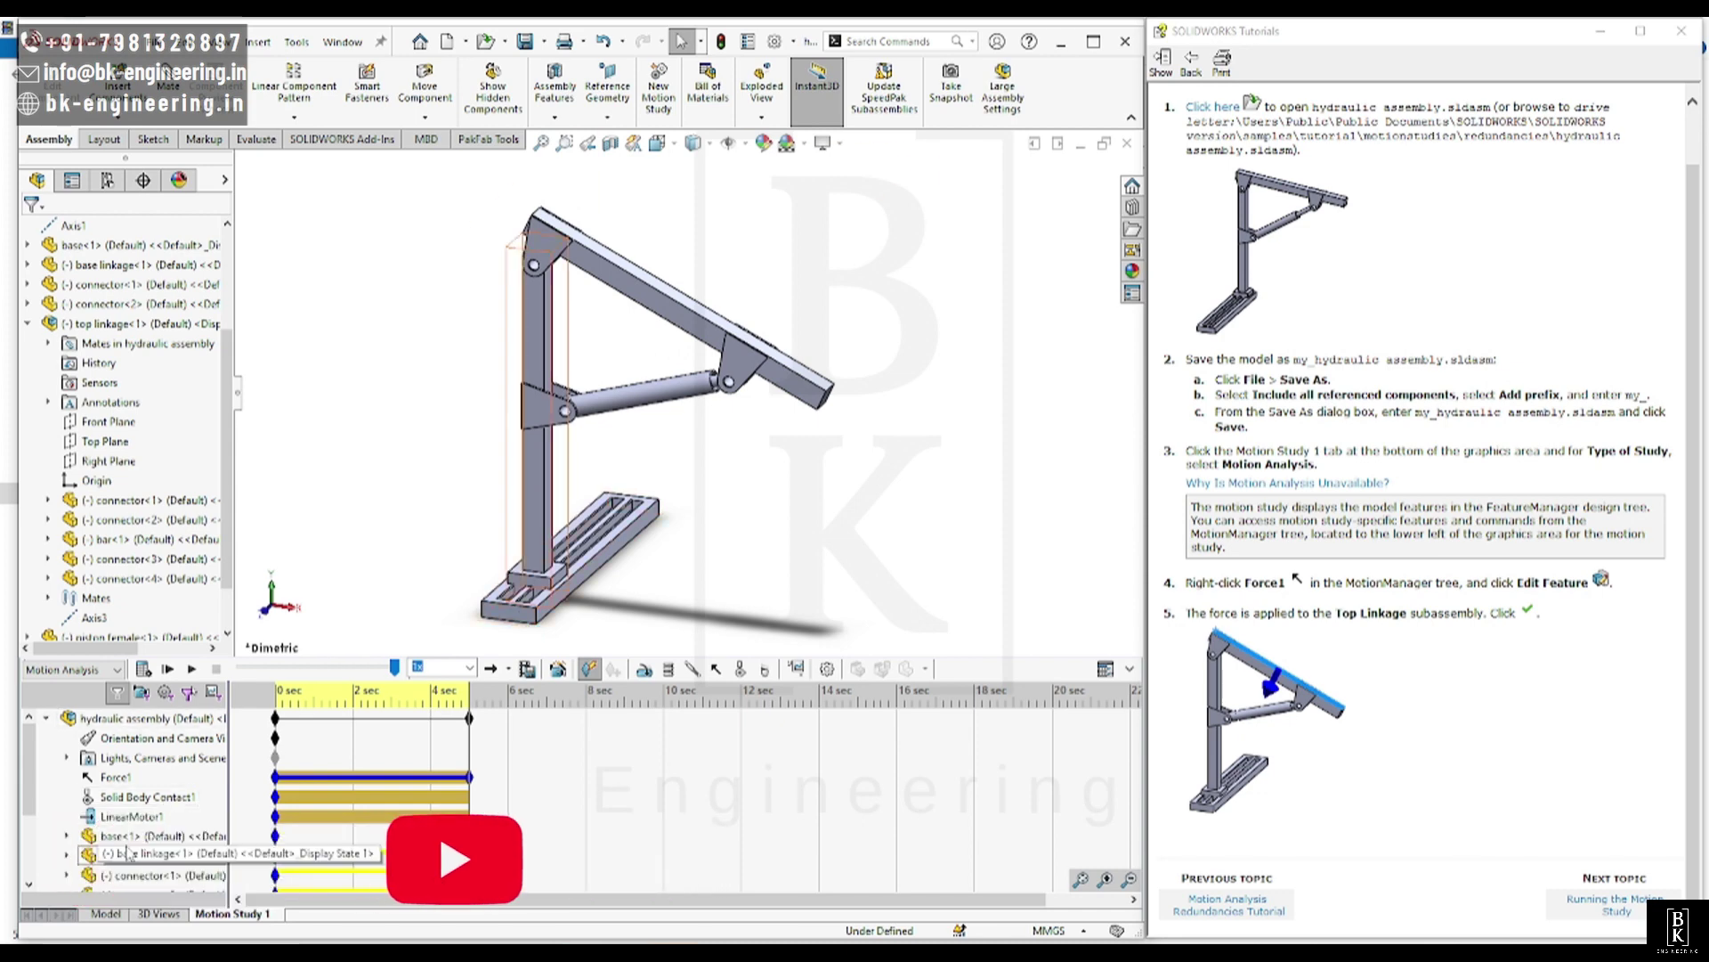
pyautogui.scroll(-2, 170, 783)
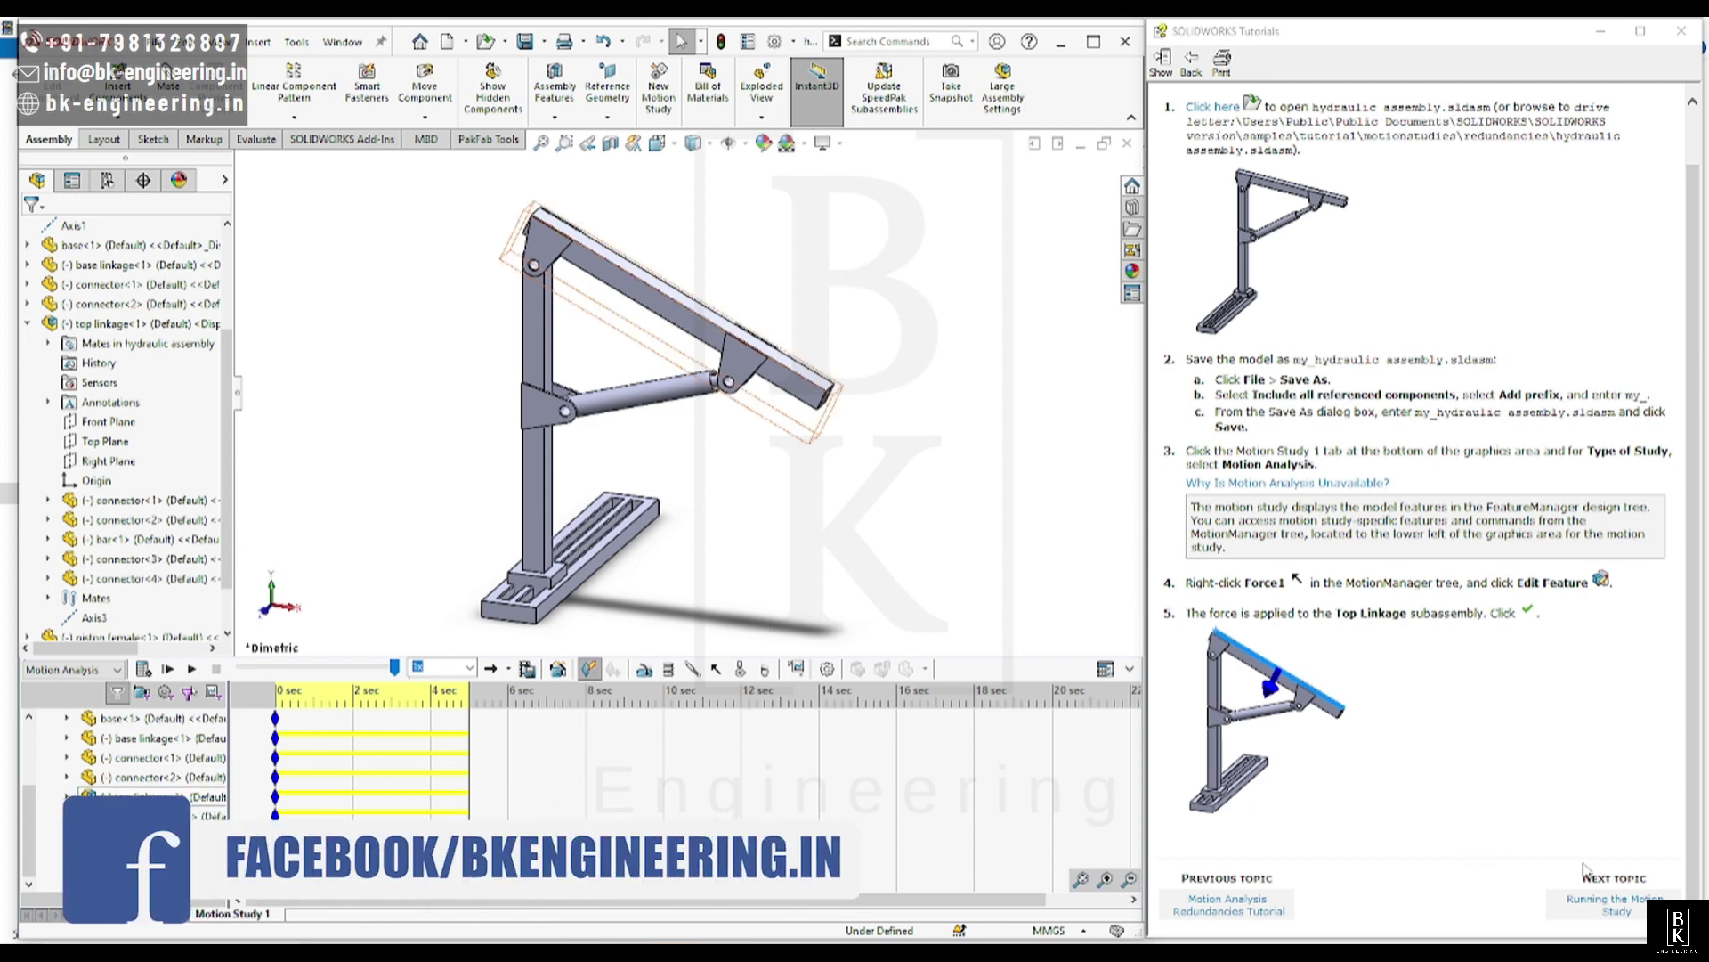
# Advance the tutorial to Creating a Rigid Group and preview the base linkage and connector in the model.
pyautogui.click(1610, 917)
pyautogui.click(1607, 906)
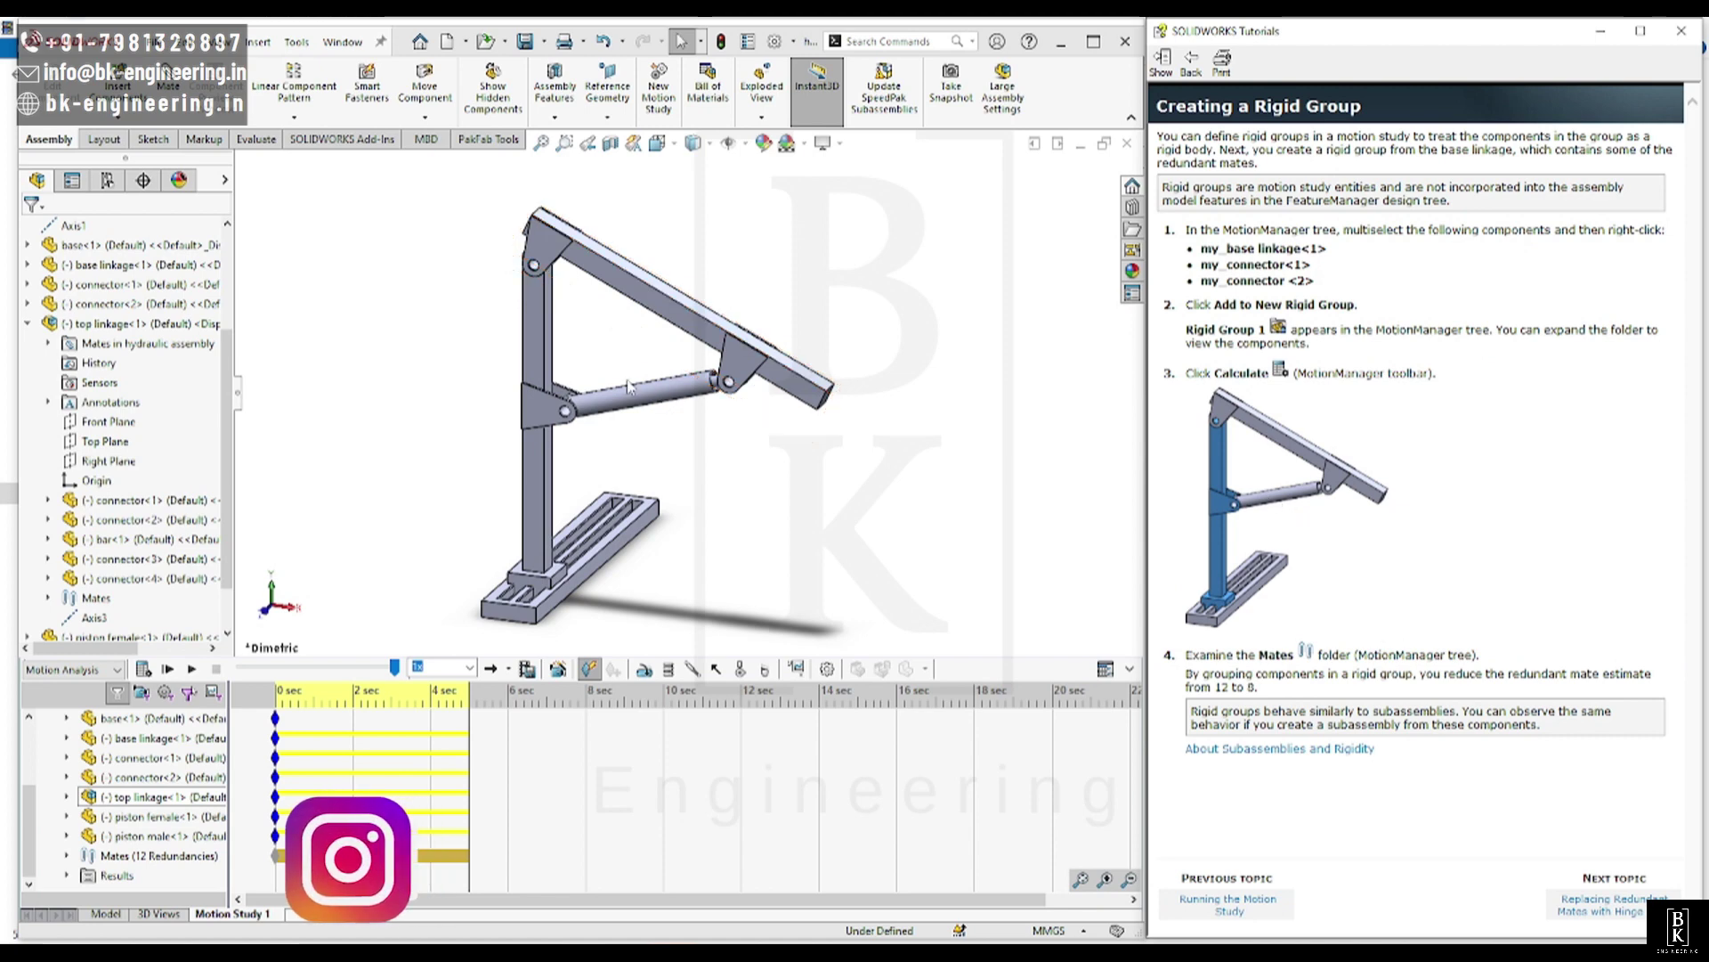
pyautogui.scroll(-3, 610, 364)
pyautogui.scroll(3, 611, 364)
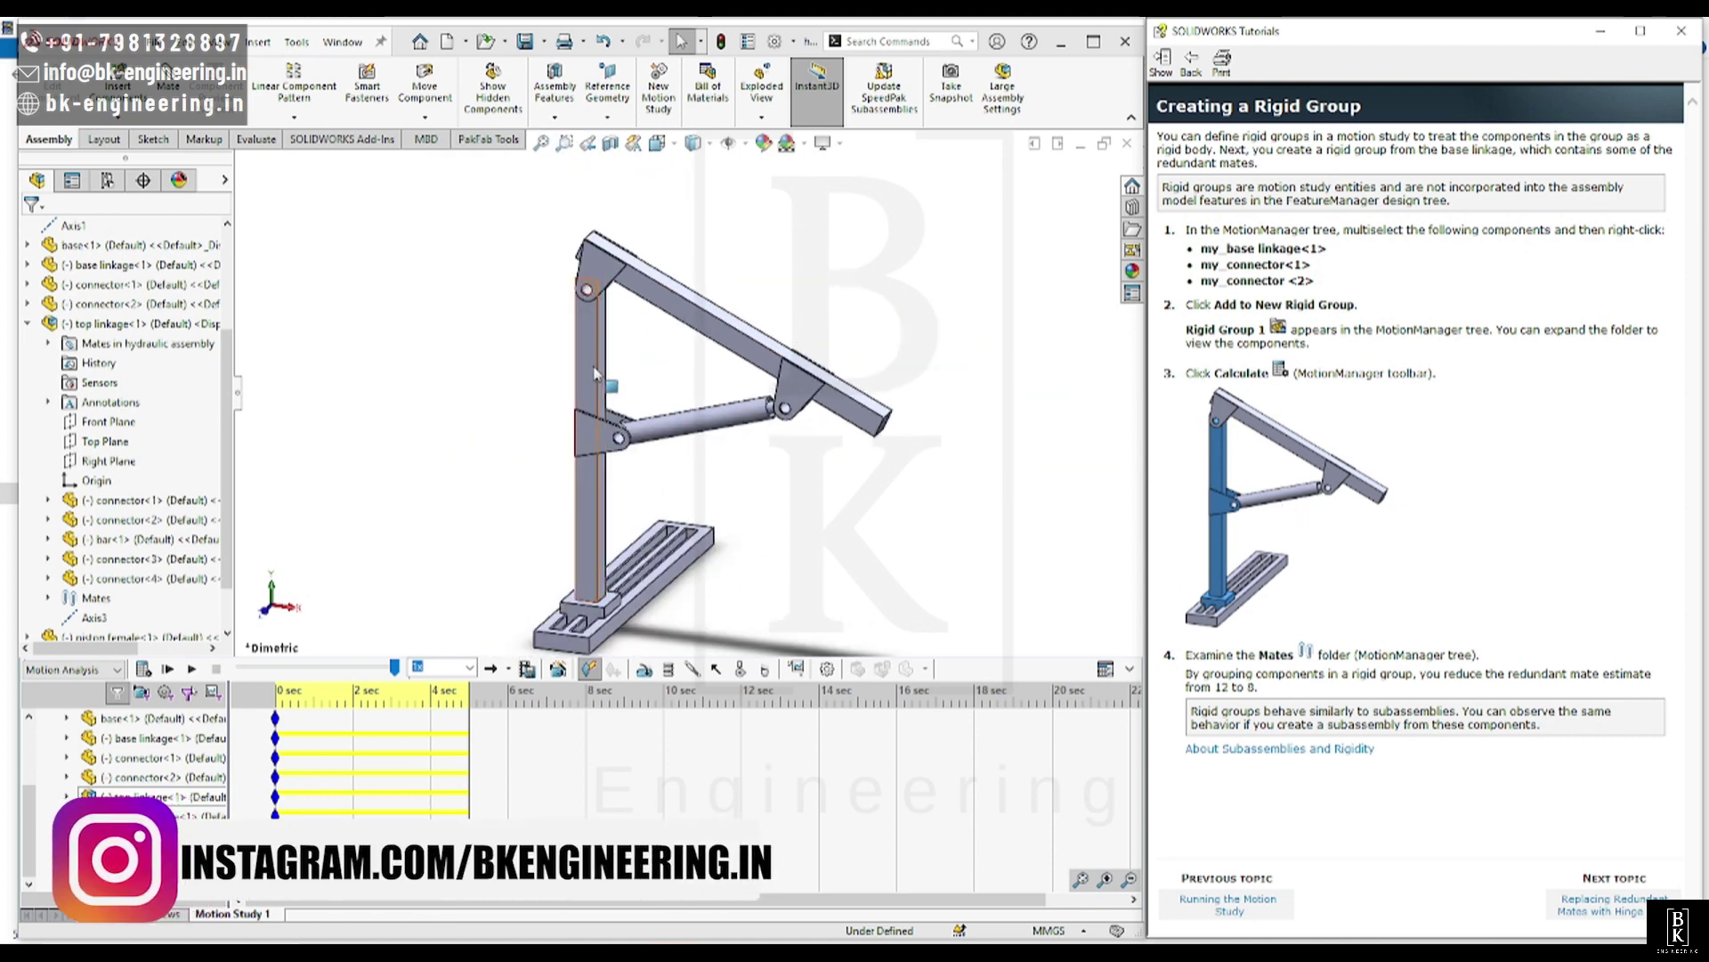
pyautogui.click(593, 396)
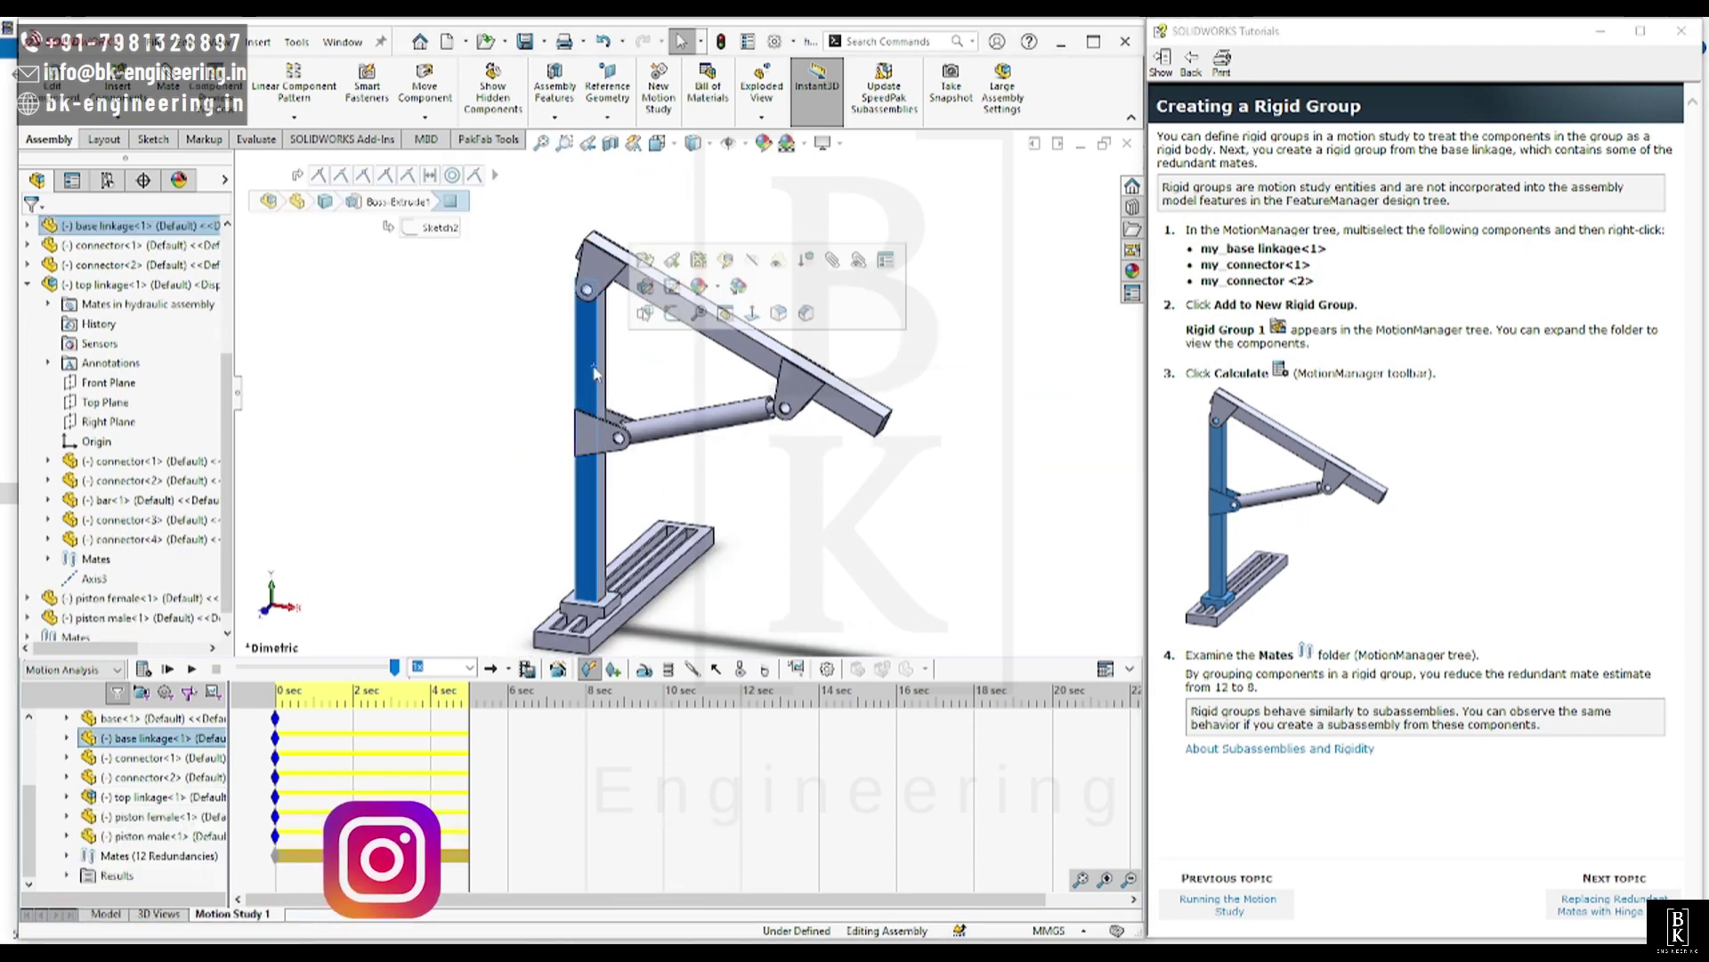
pyautogui.click(591, 435)
pyautogui.click(481, 430)
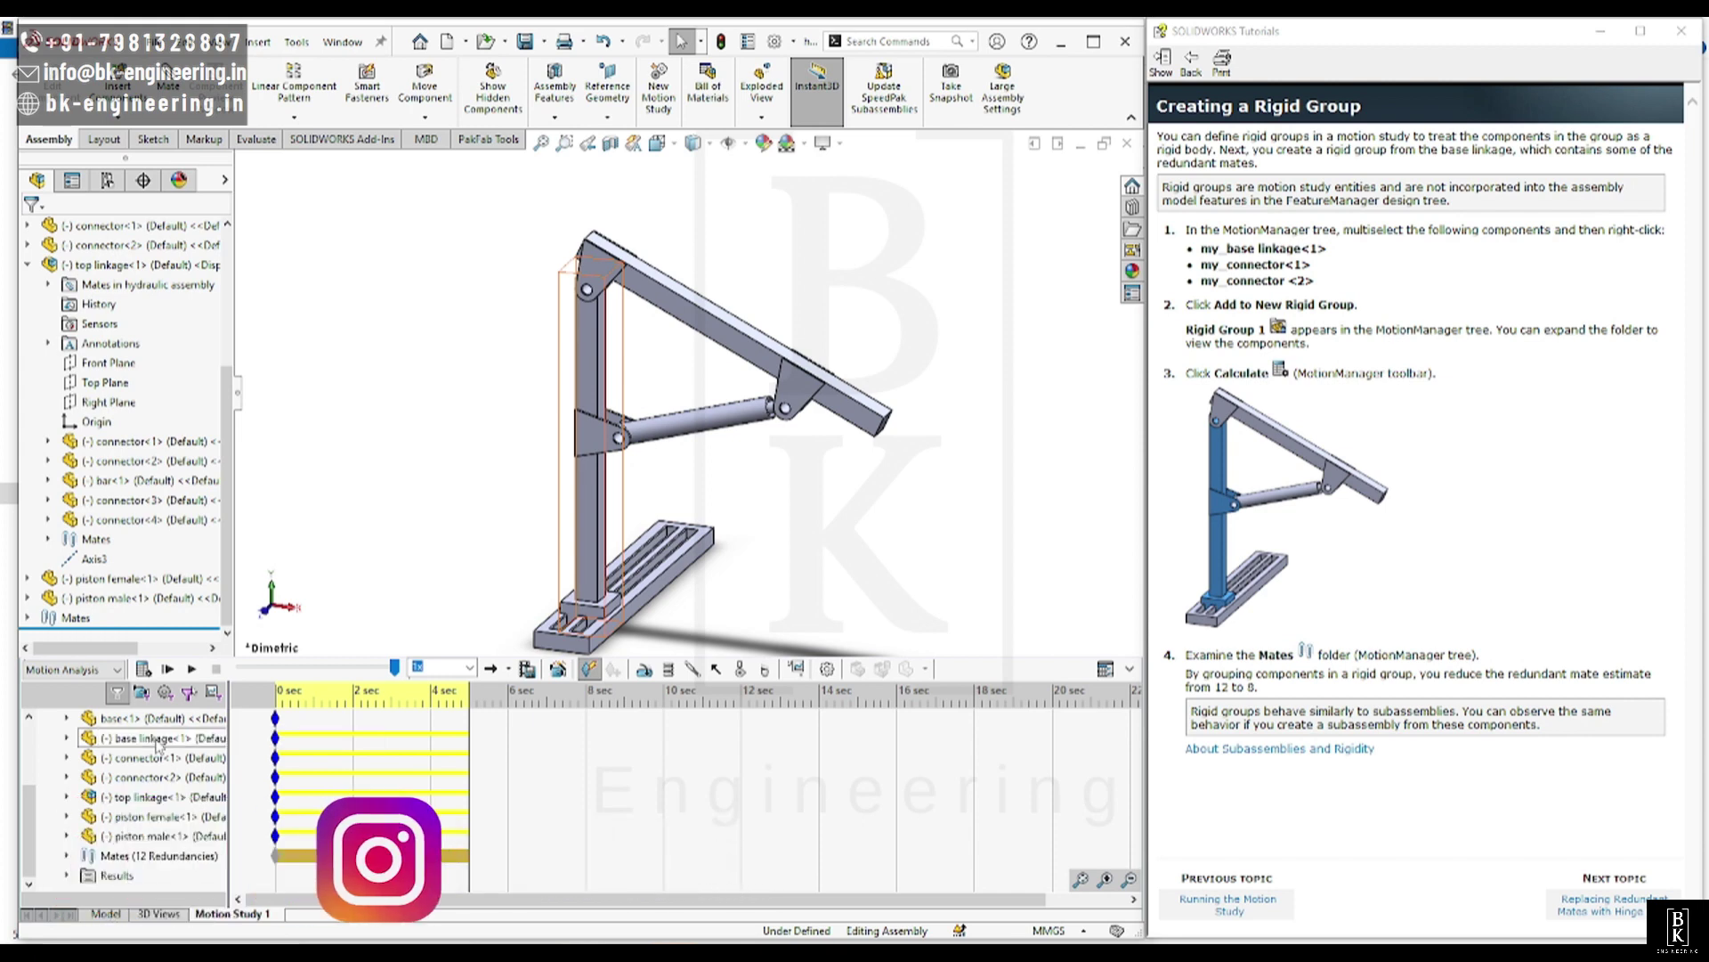
# Put base linkage<1>, connector<1> and connector<2> into a new rigid group and recalculate to 8 redundancies.
pyautogui.click(158, 739)
pyautogui.keyDown('ctrl'); pyautogui.click(155, 757); pyautogui.keyUp('ctrl')
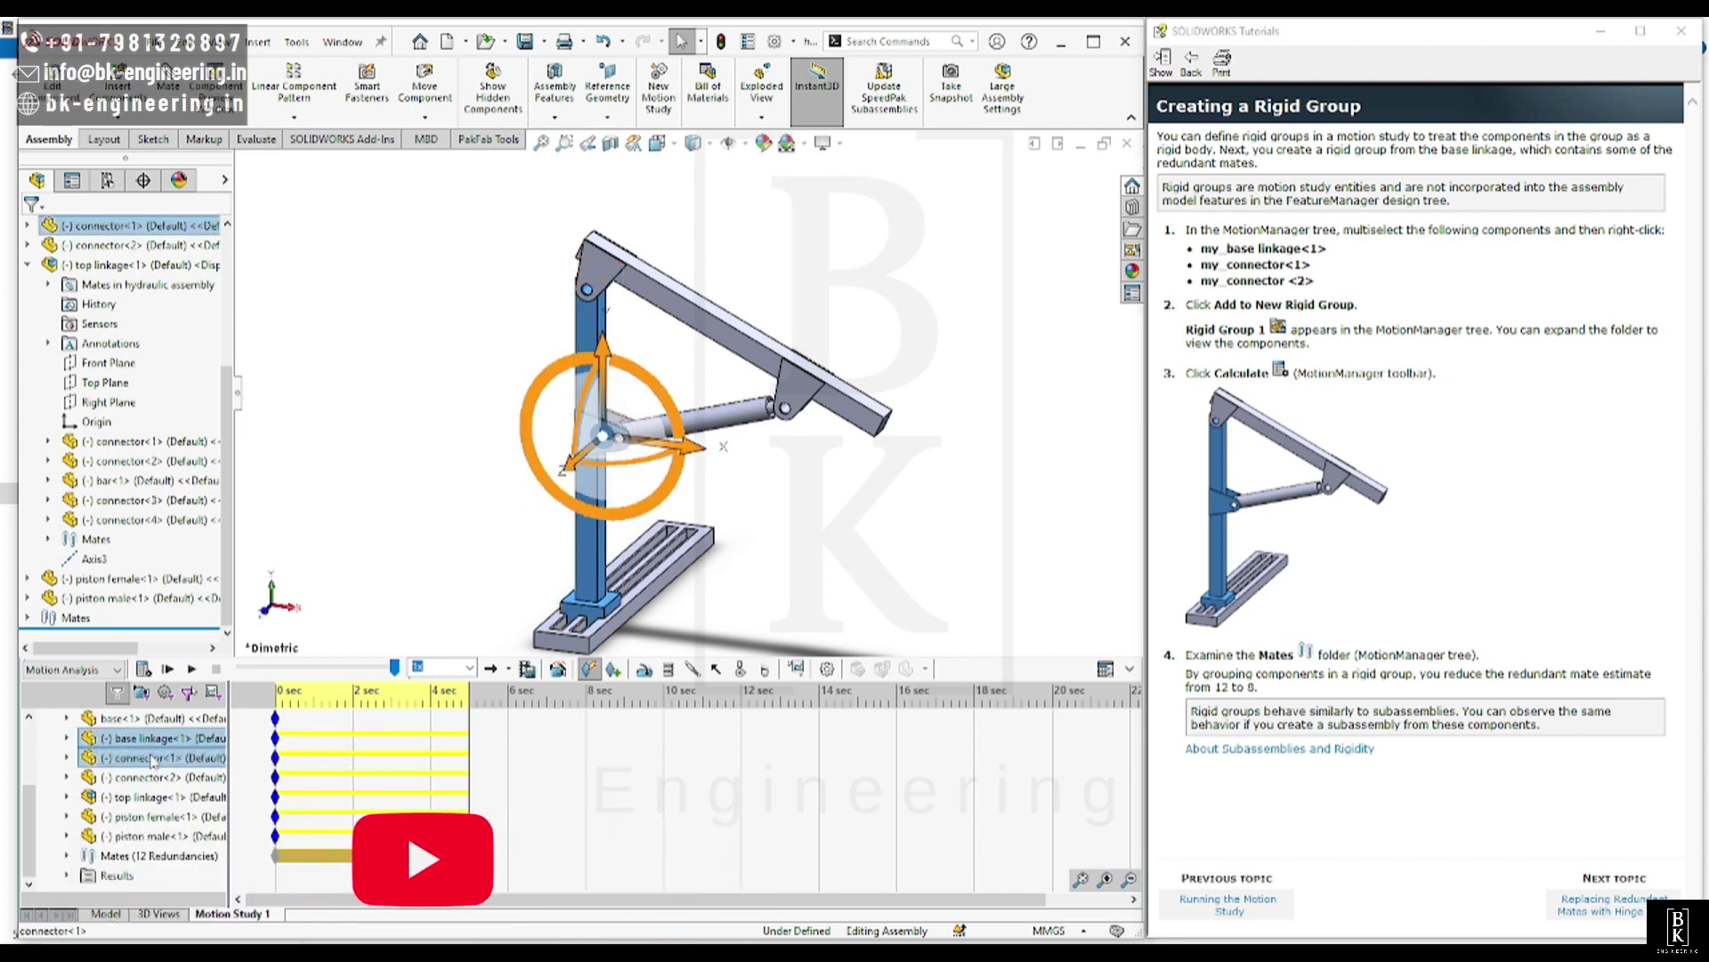
pyautogui.keyDown('ctrl'); pyautogui.click(151, 774); pyautogui.keyUp('ctrl')
pyautogui.rightClick(151, 775)
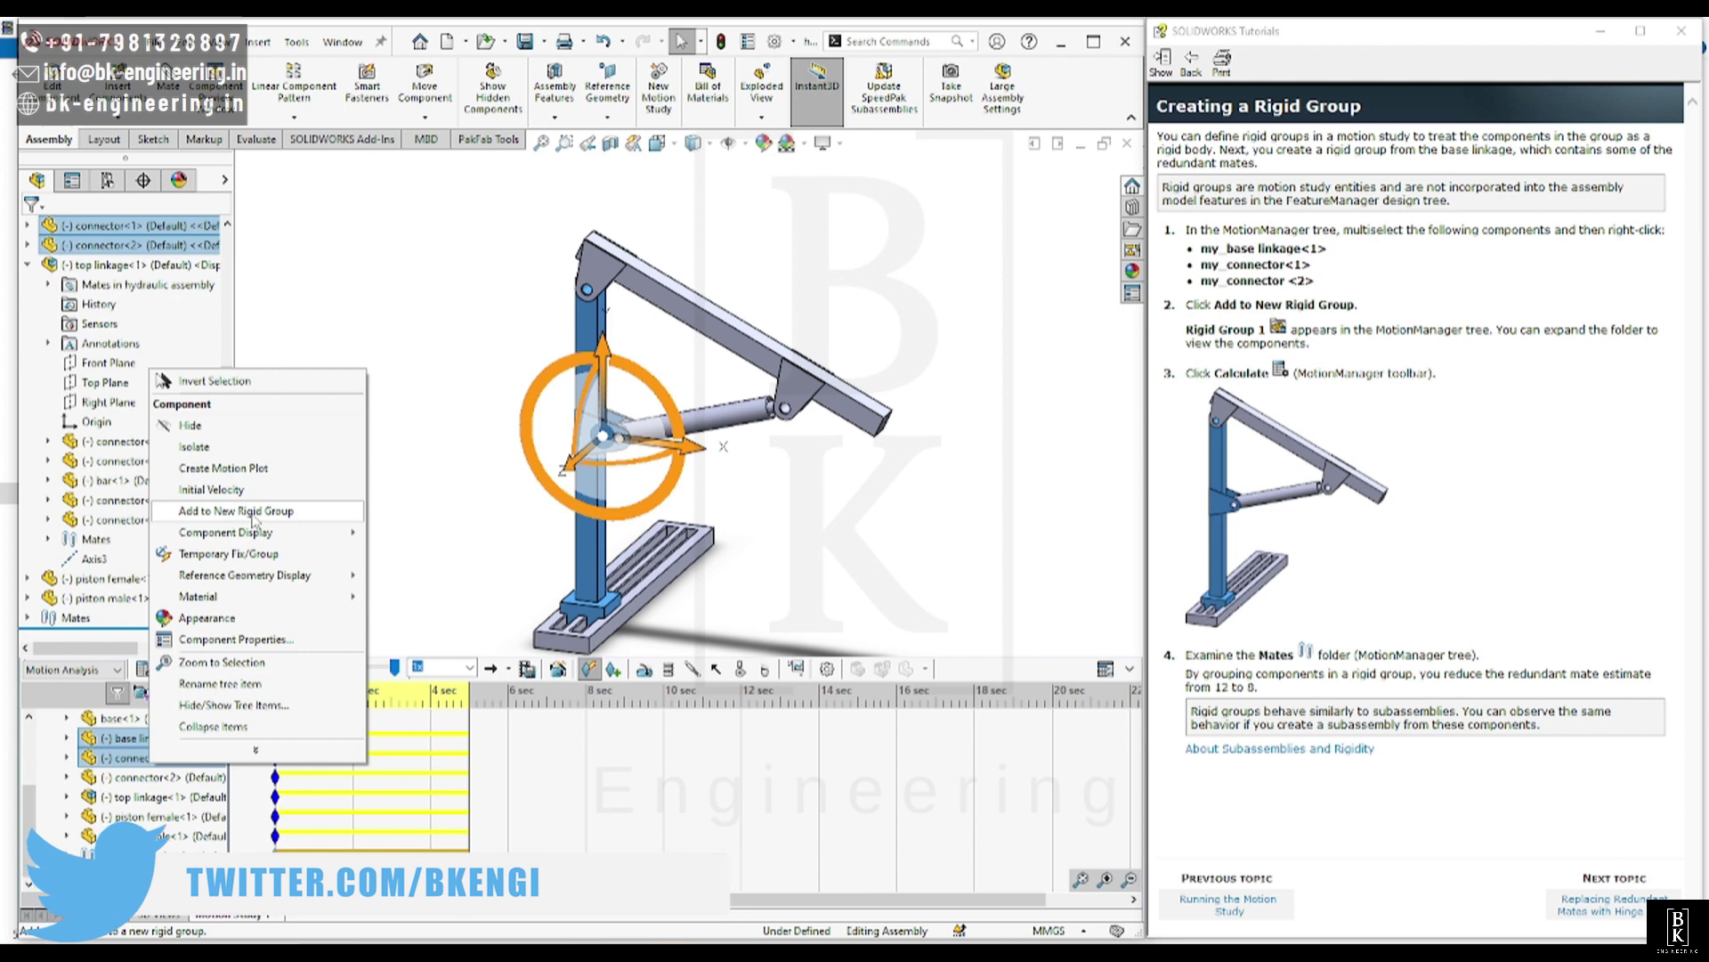
pyautogui.click(252, 510)
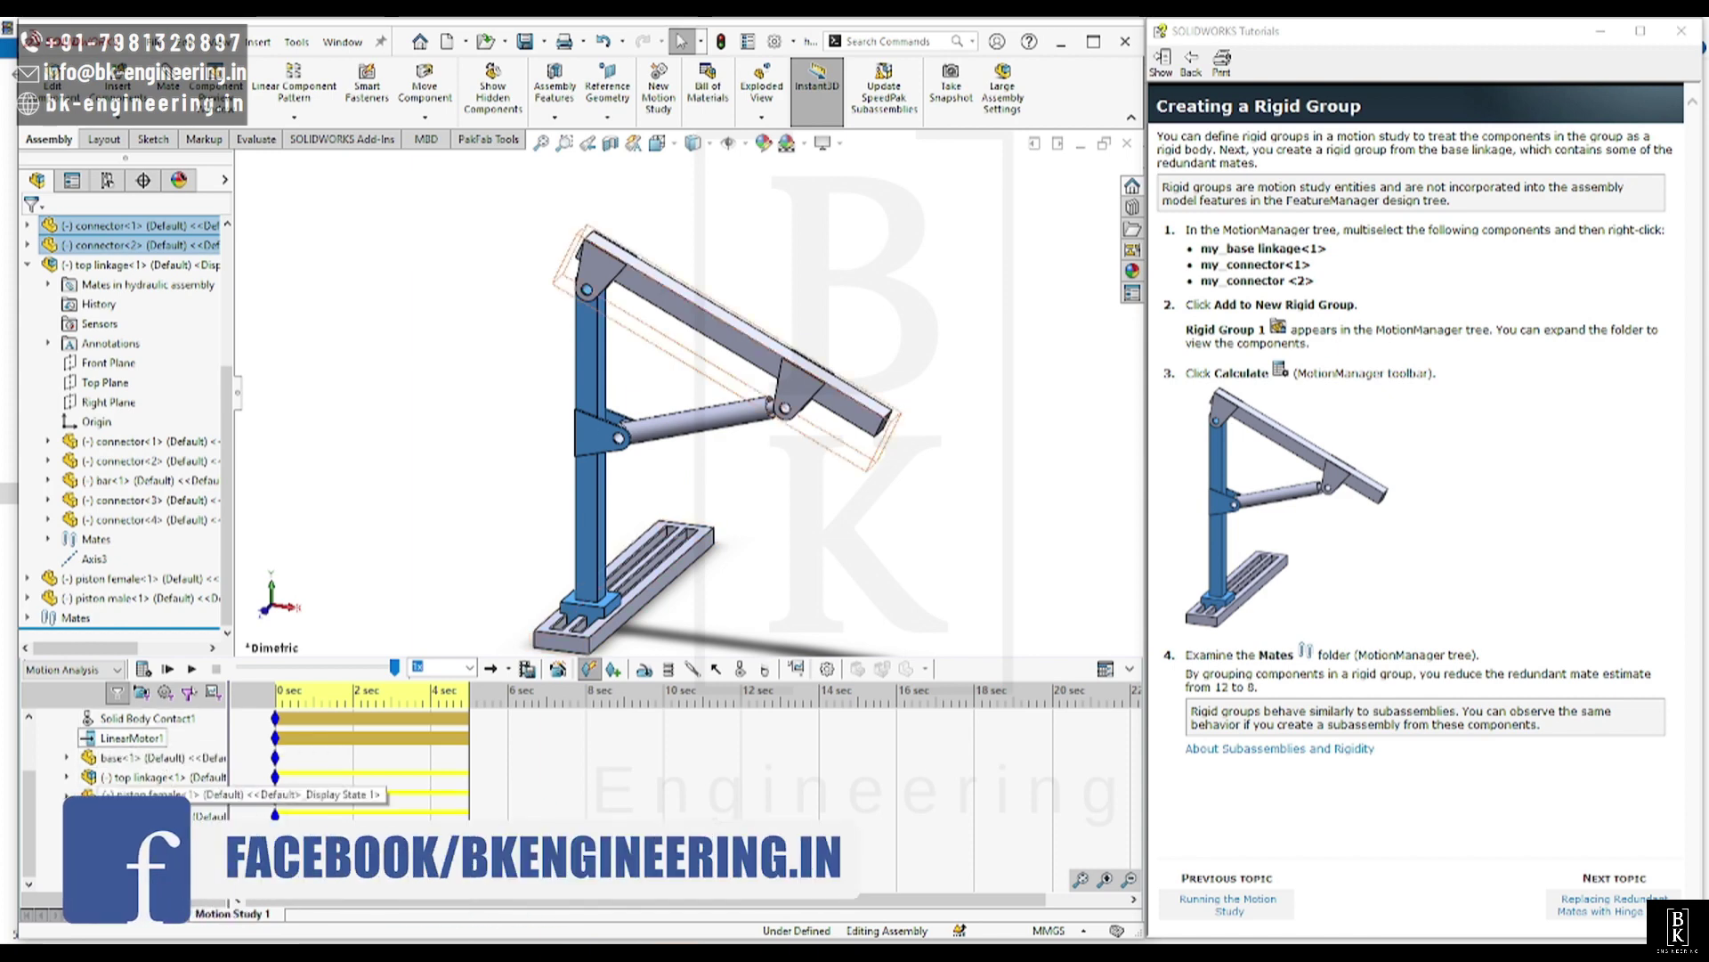
pyautogui.scroll(2, 153, 824)
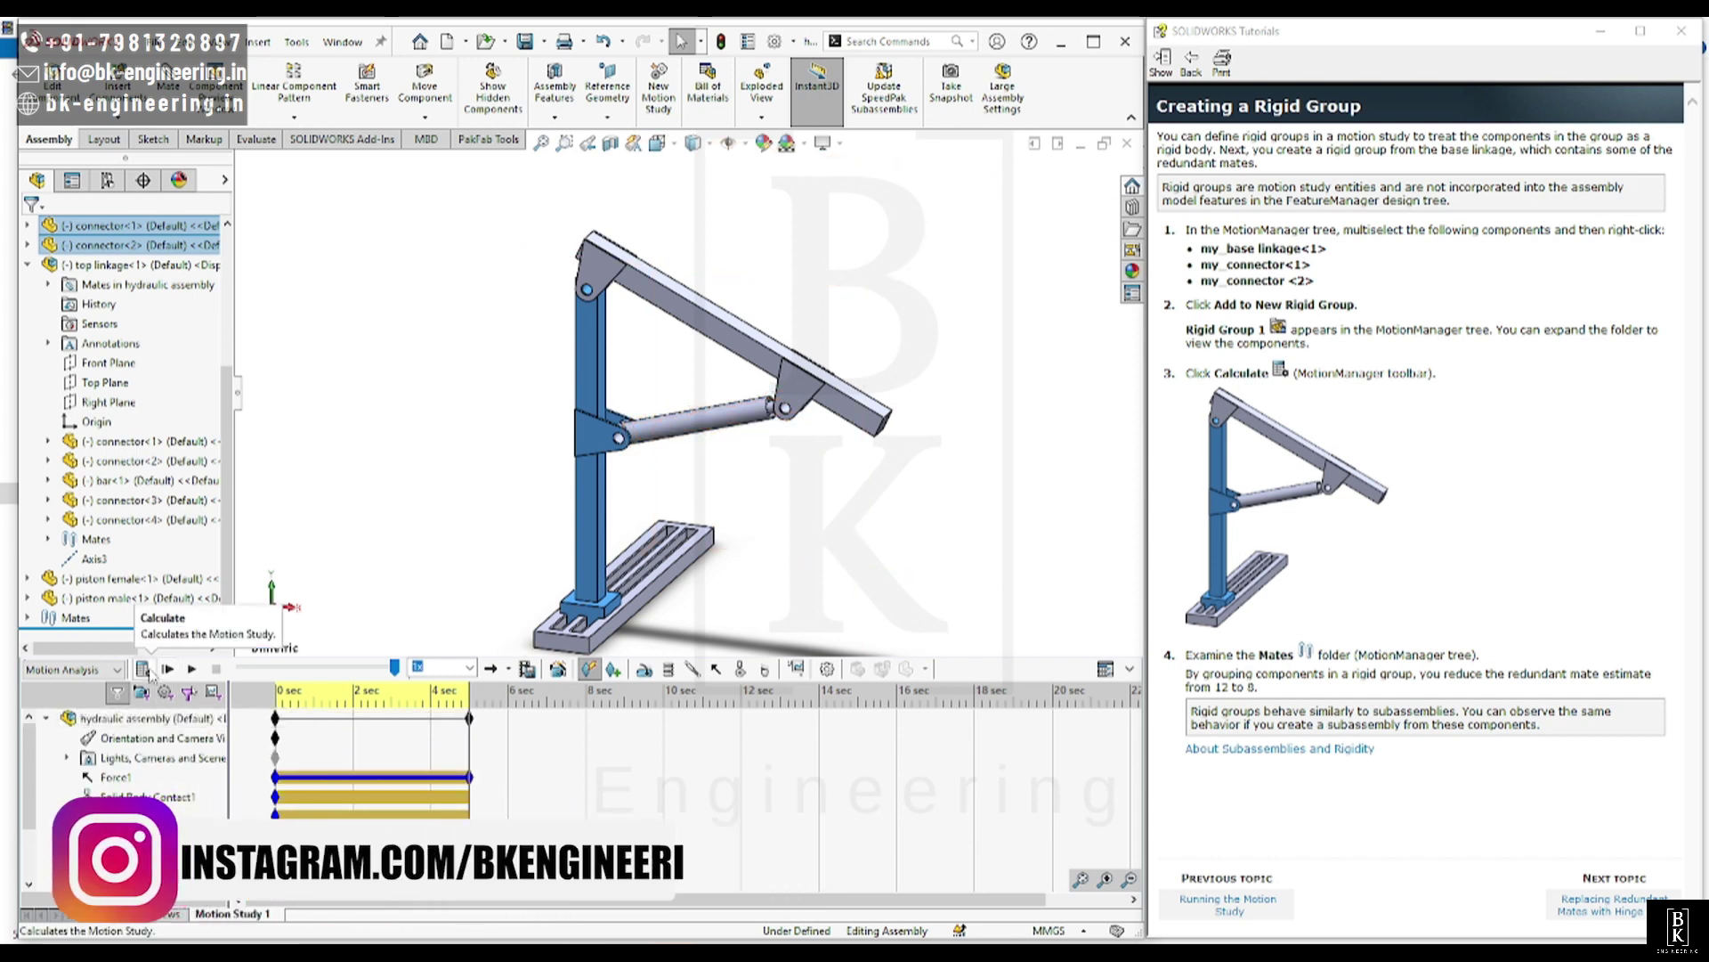
pyautogui.click(143, 668)
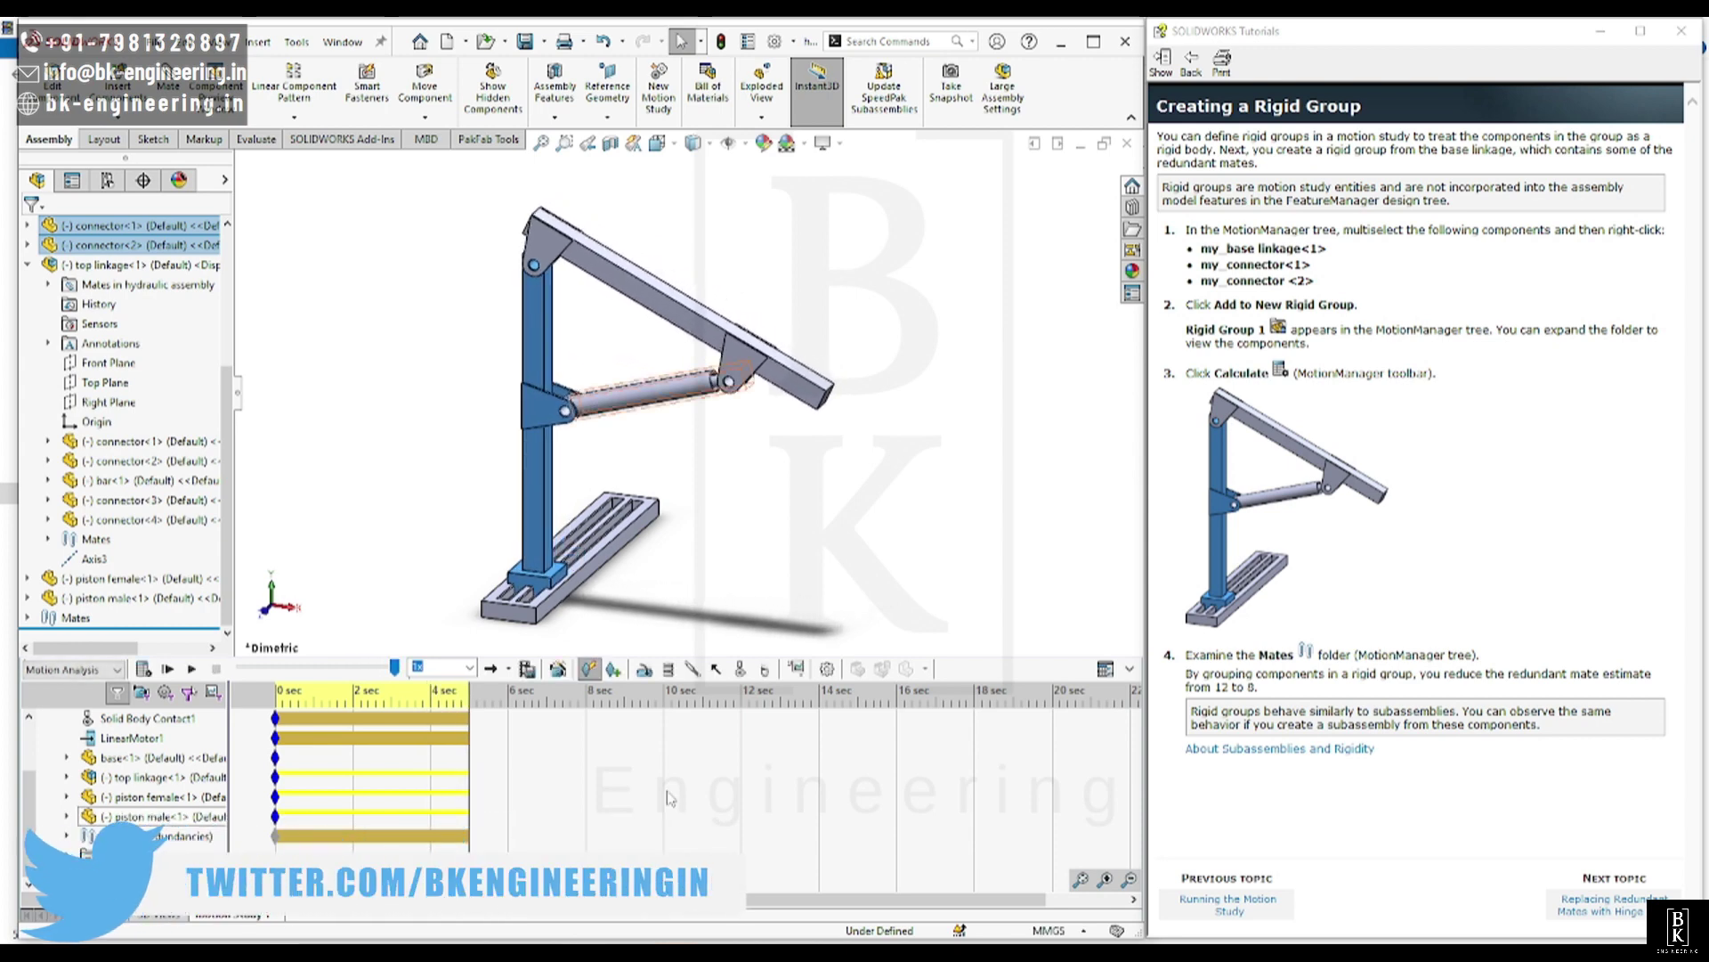
# Delete Pivot Mate 1 and Pivot Mate 2 from the motion study's Mates folder.
pyautogui.click(1607, 908)
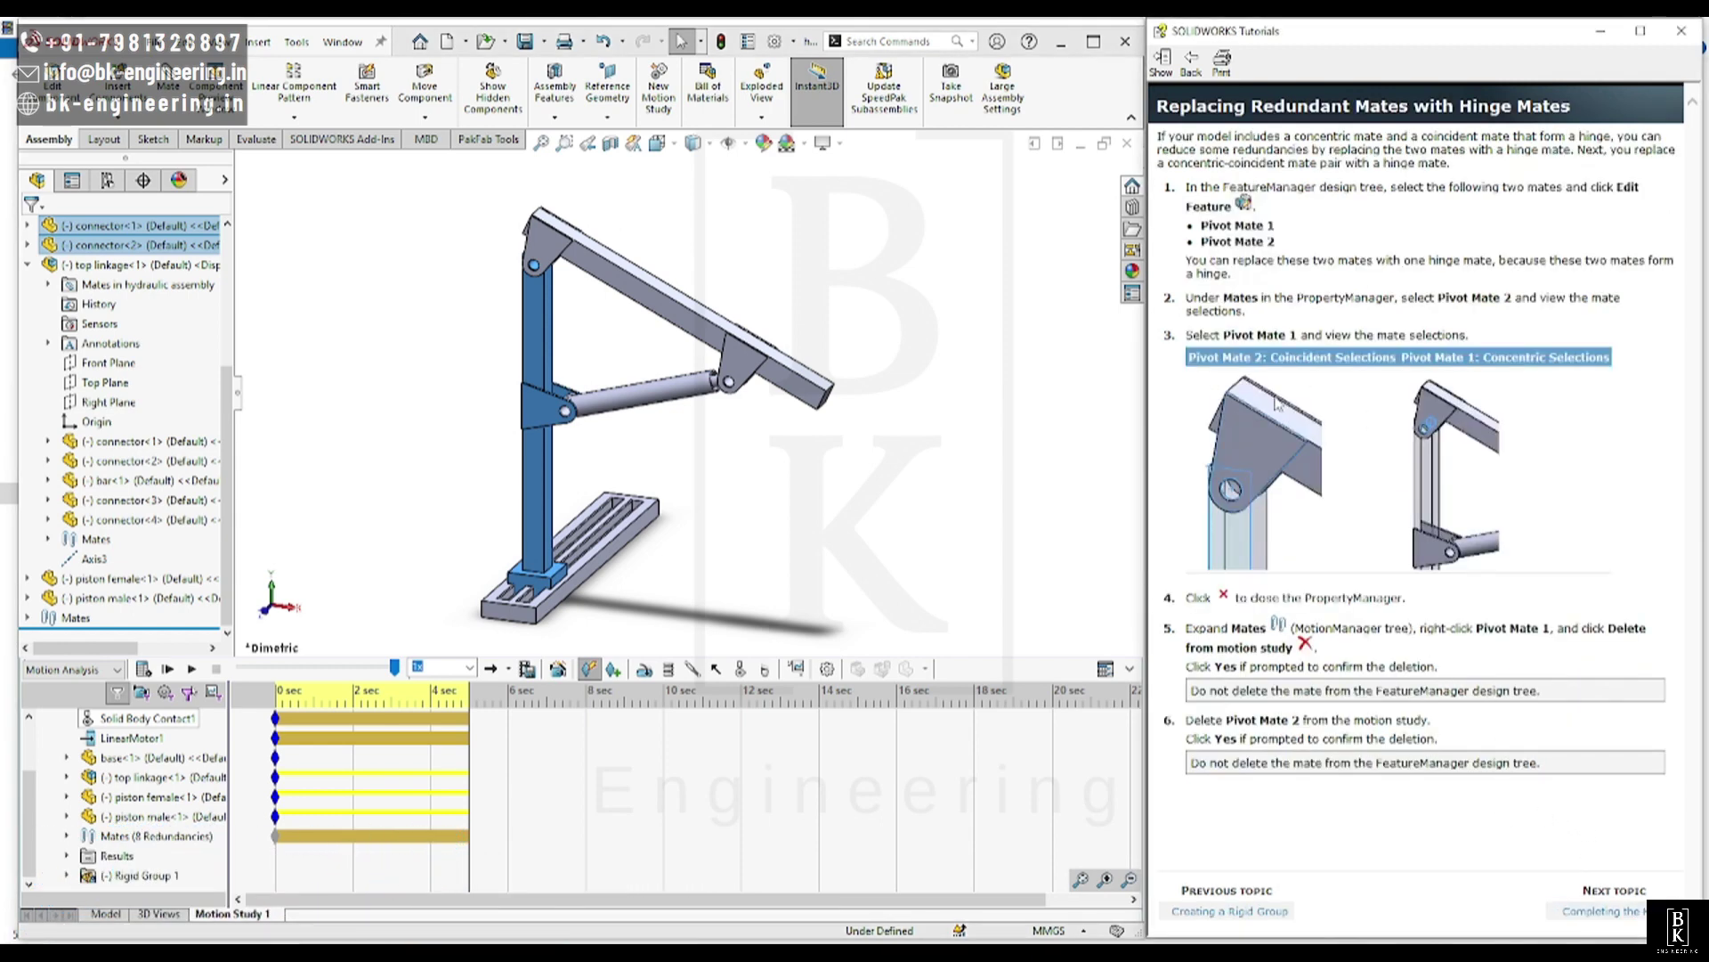
pyautogui.click(947, 473)
pyautogui.scroll(-5, 570, 290)
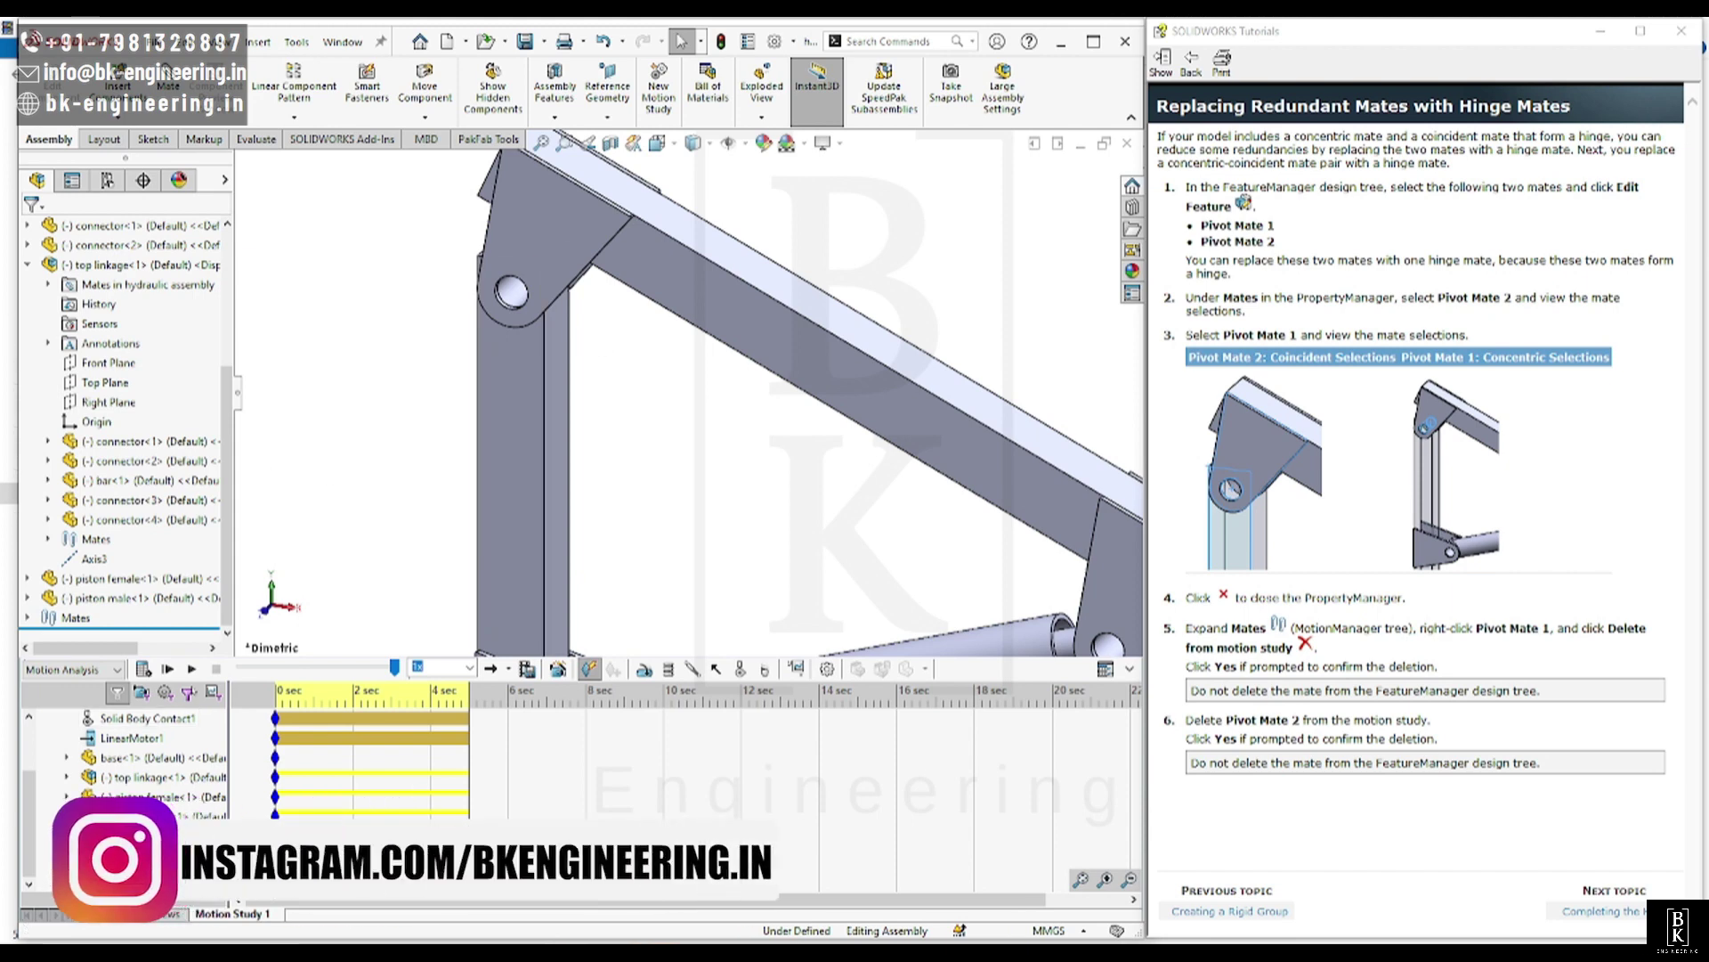
pyautogui.click(78, 834)
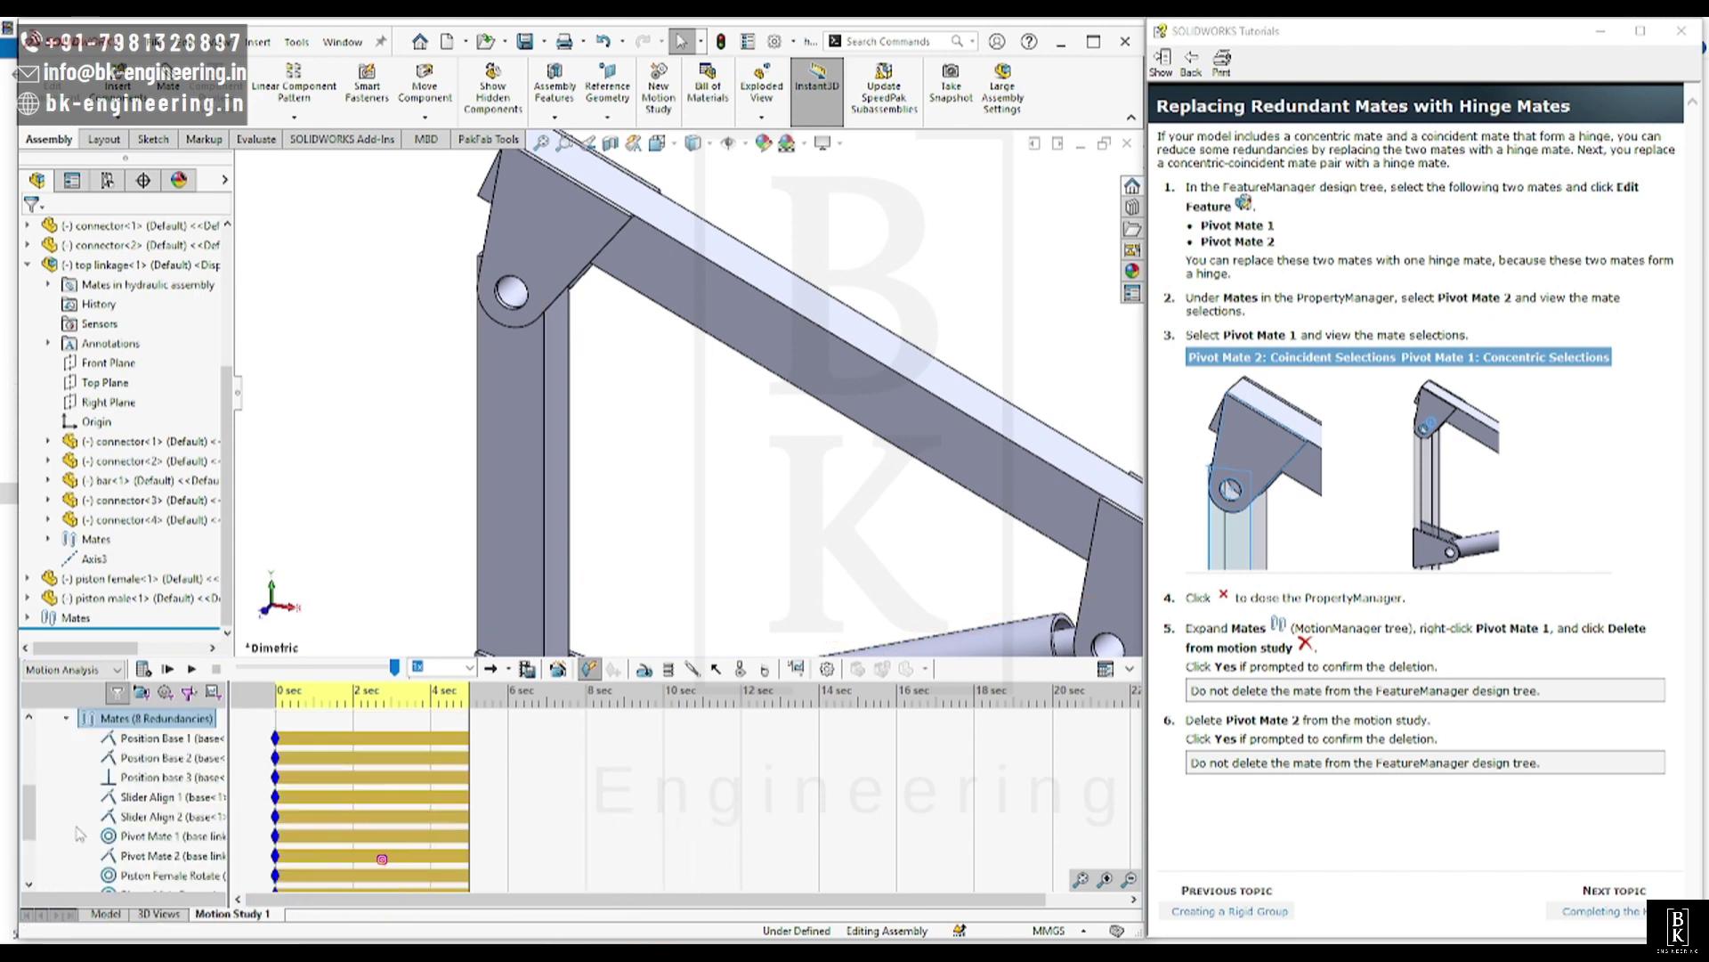
pyautogui.click(143, 835)
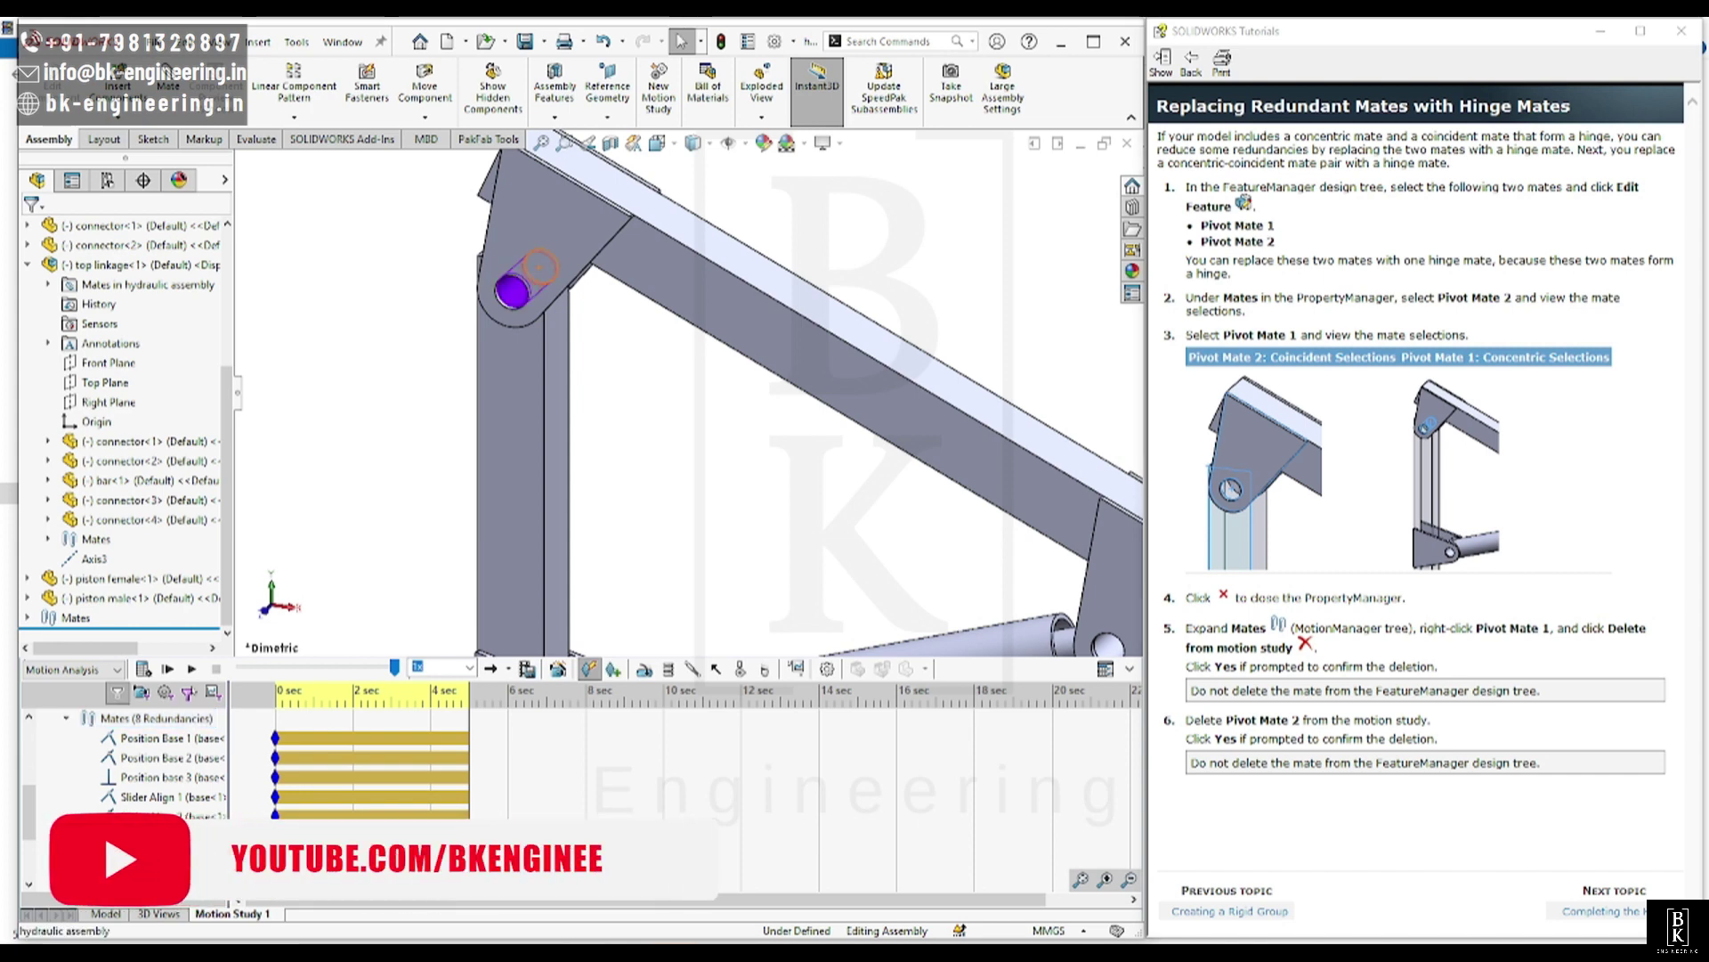
pyautogui.rightClick(153, 848)
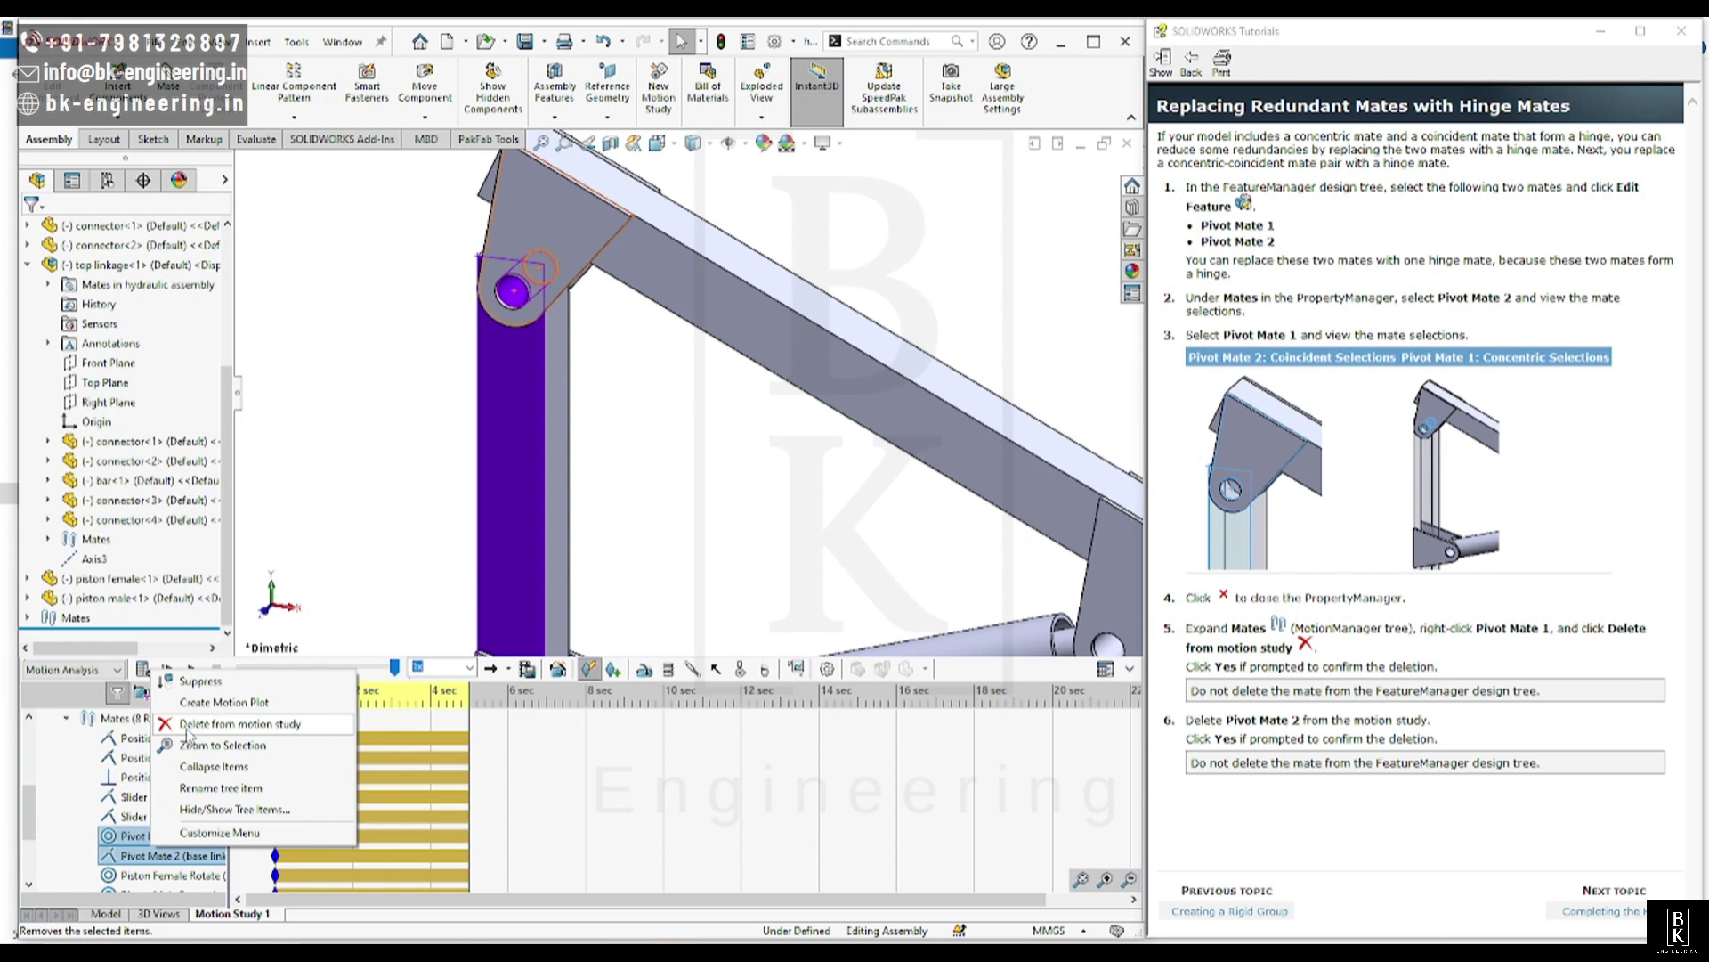
pyautogui.click(187, 733)
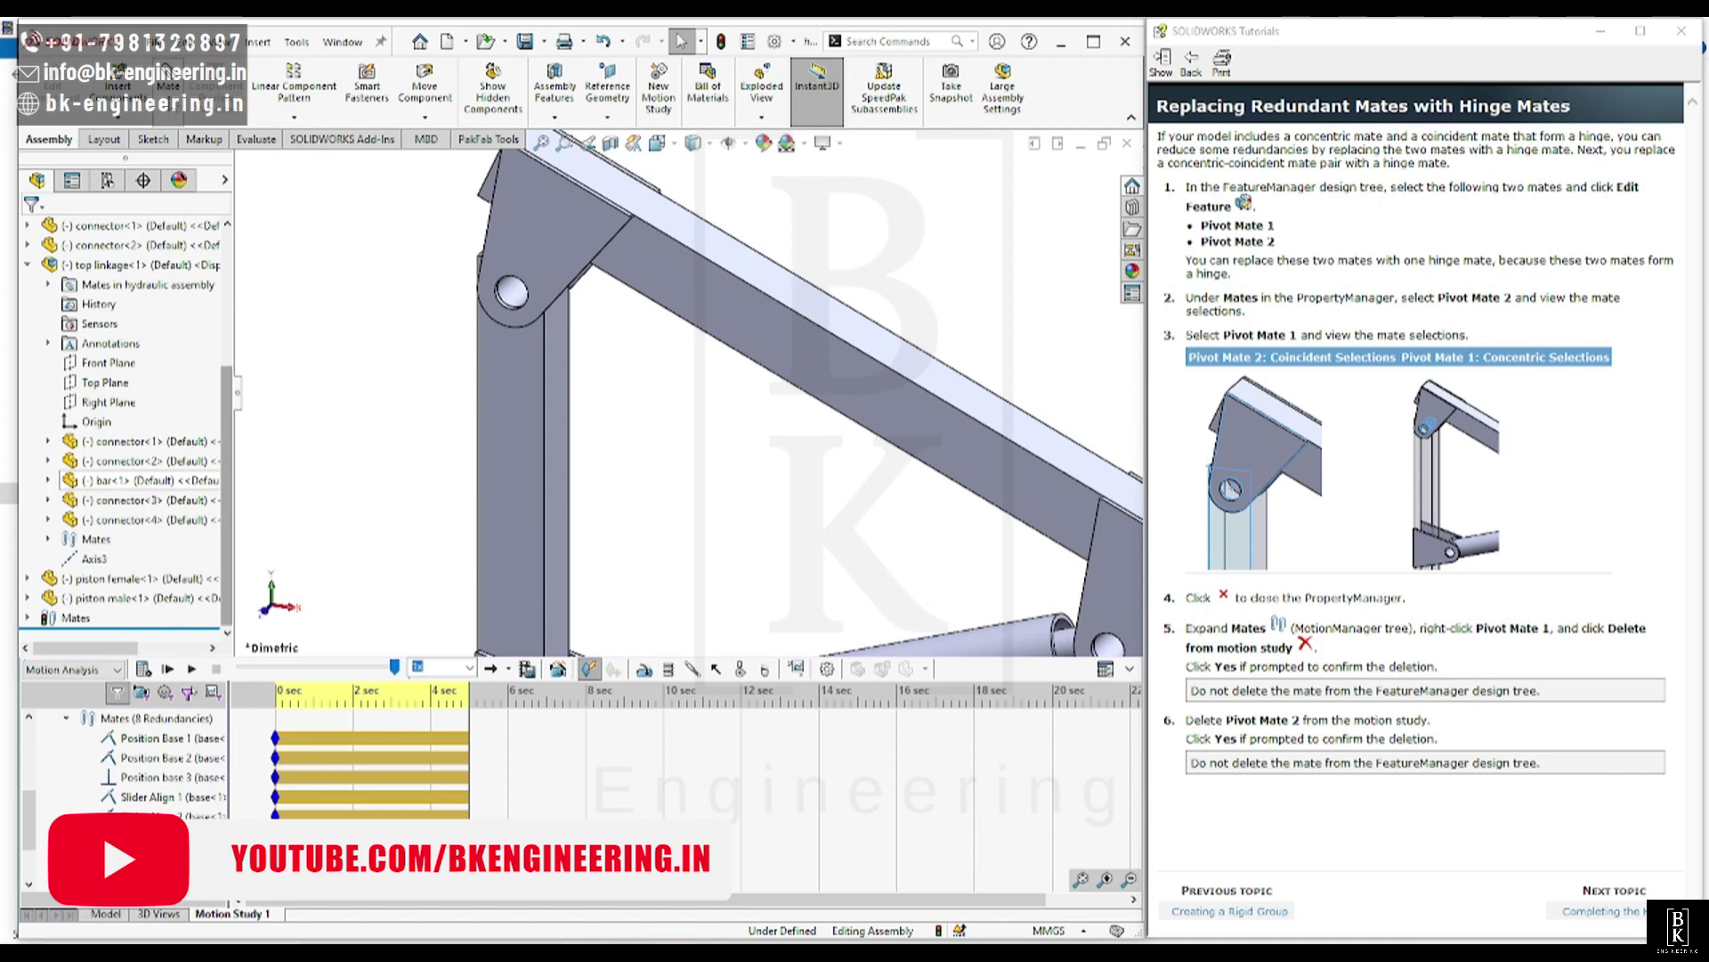
# Add Hinge1 between the base and top linkage pivot holes and faces, then recalculate to 6 redundancies.
pyautogui.click(168, 79)
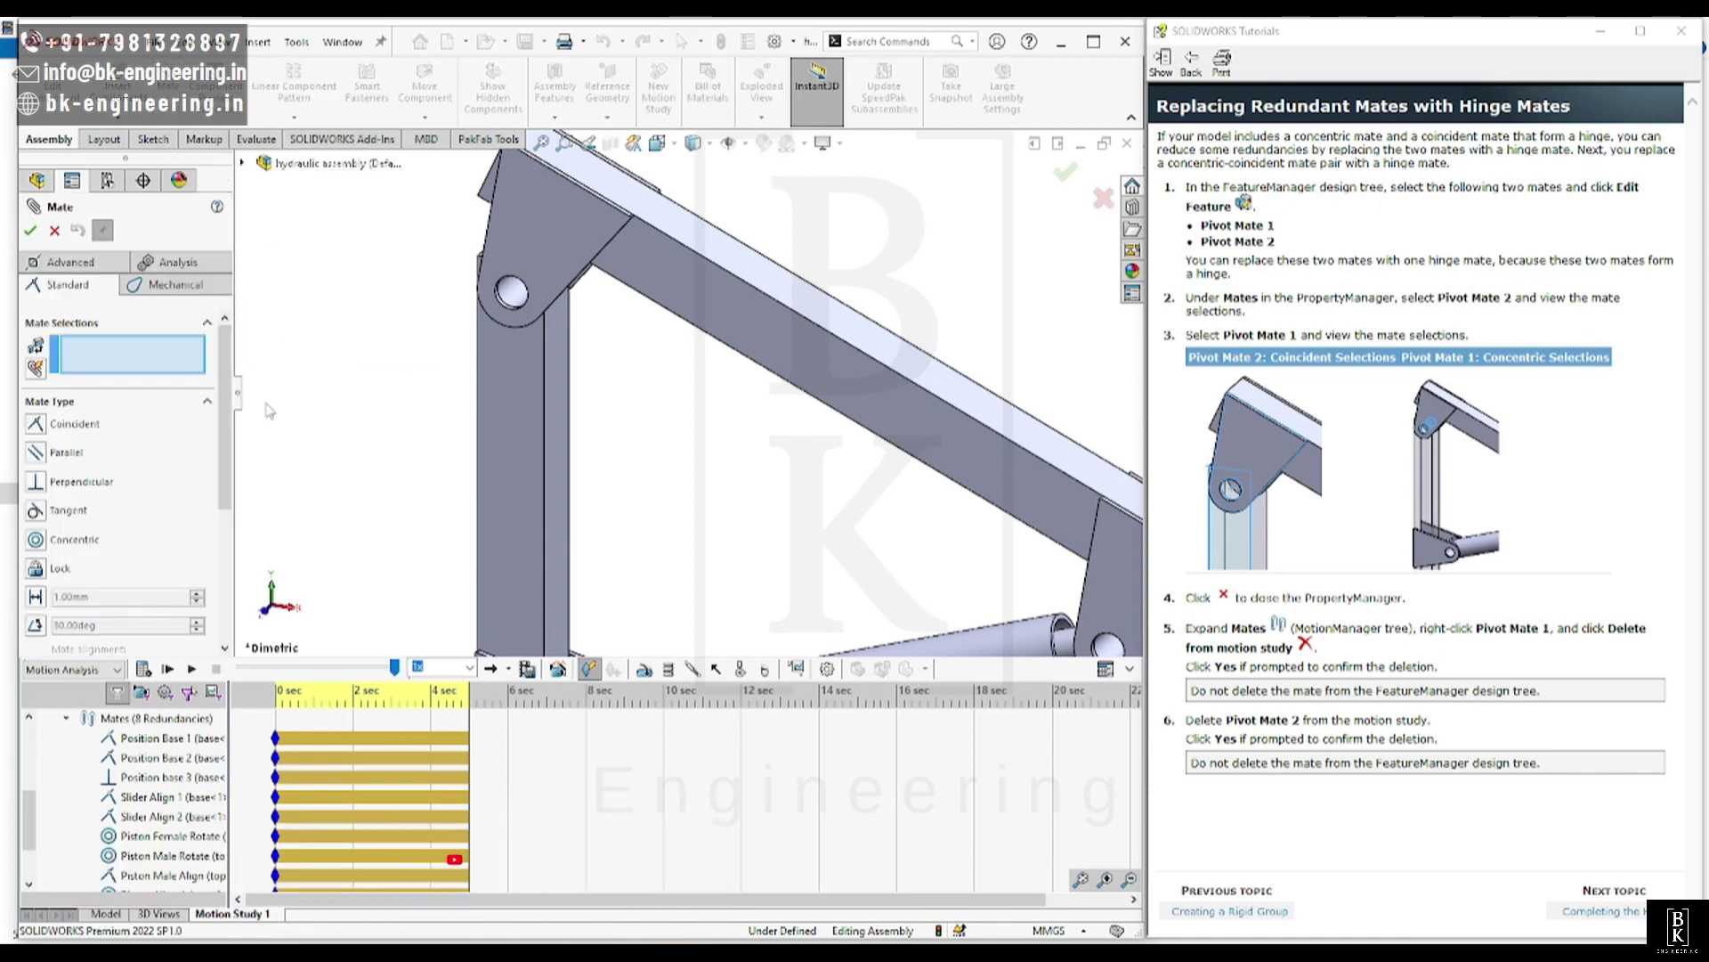
pyautogui.click(175, 284)
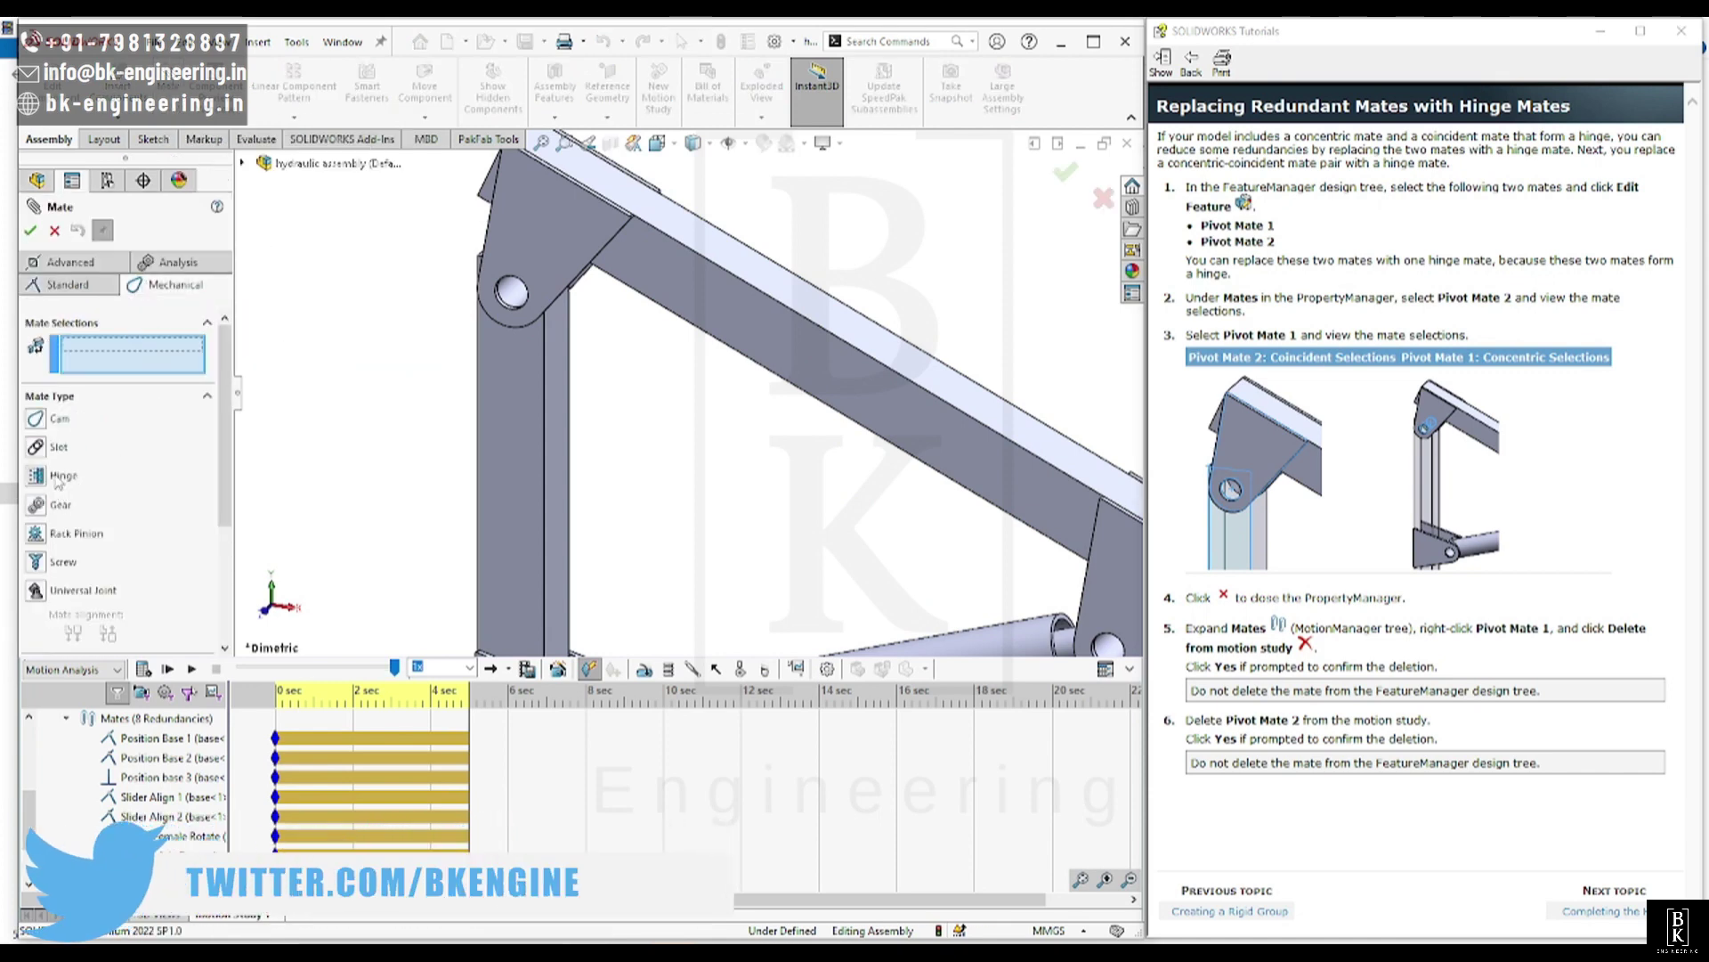
pyautogui.scroll(-3, 518, 306)
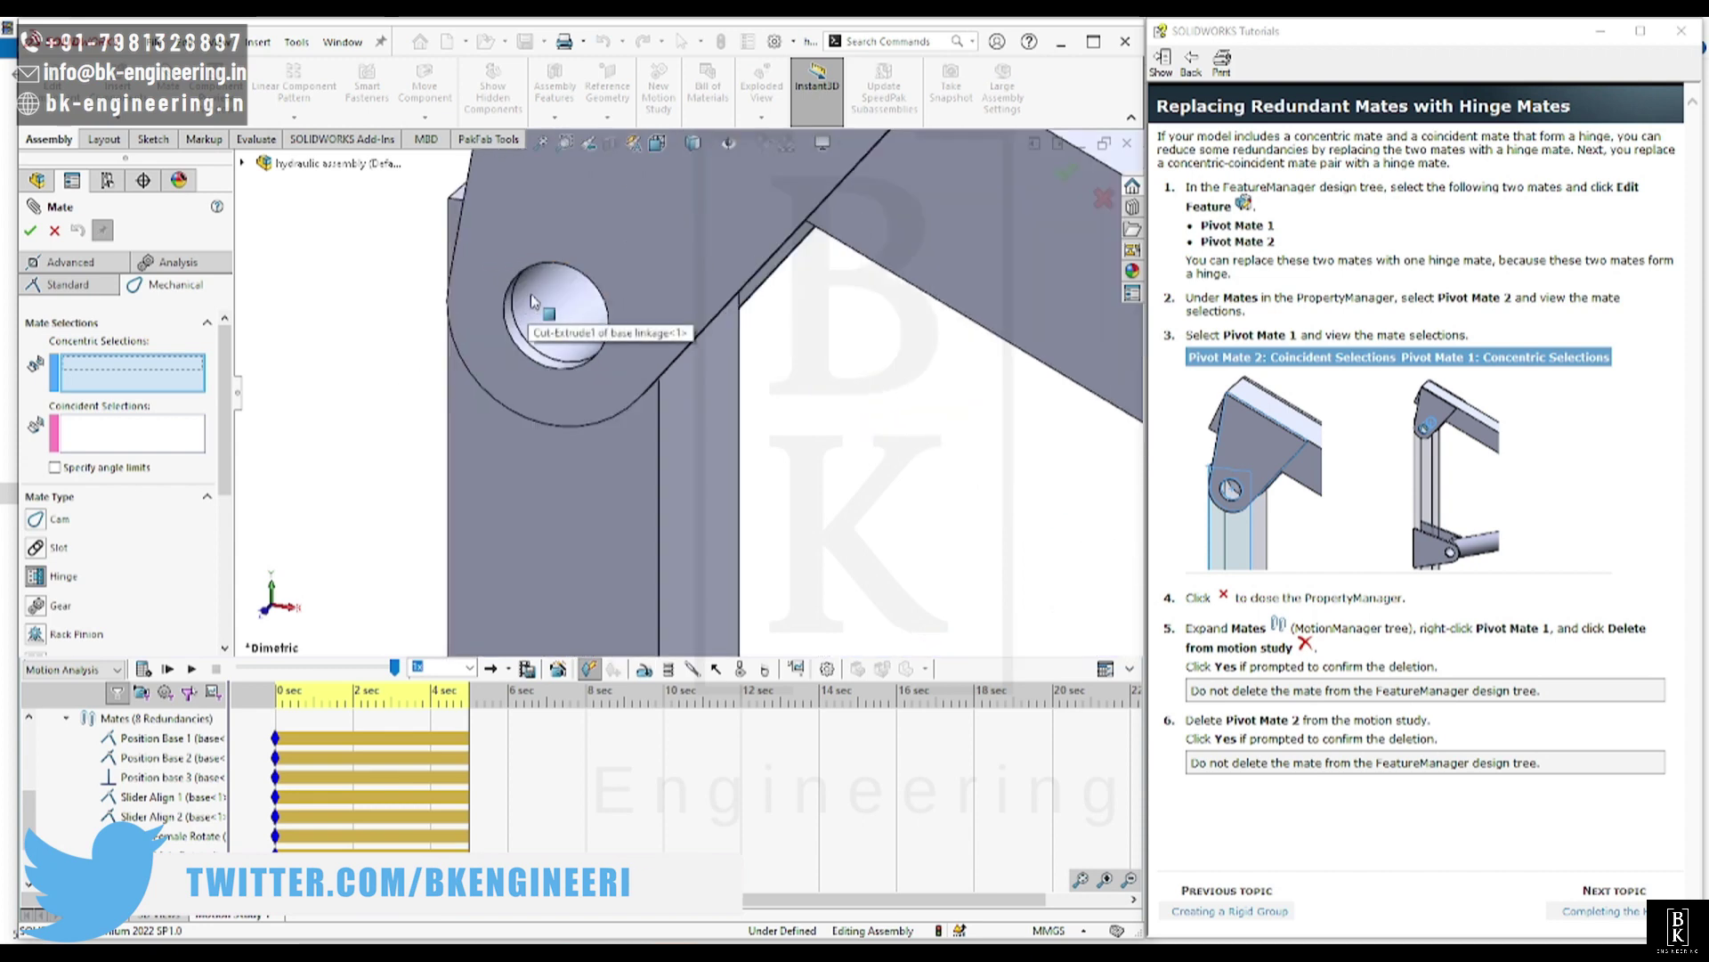
pyautogui.click(532, 300)
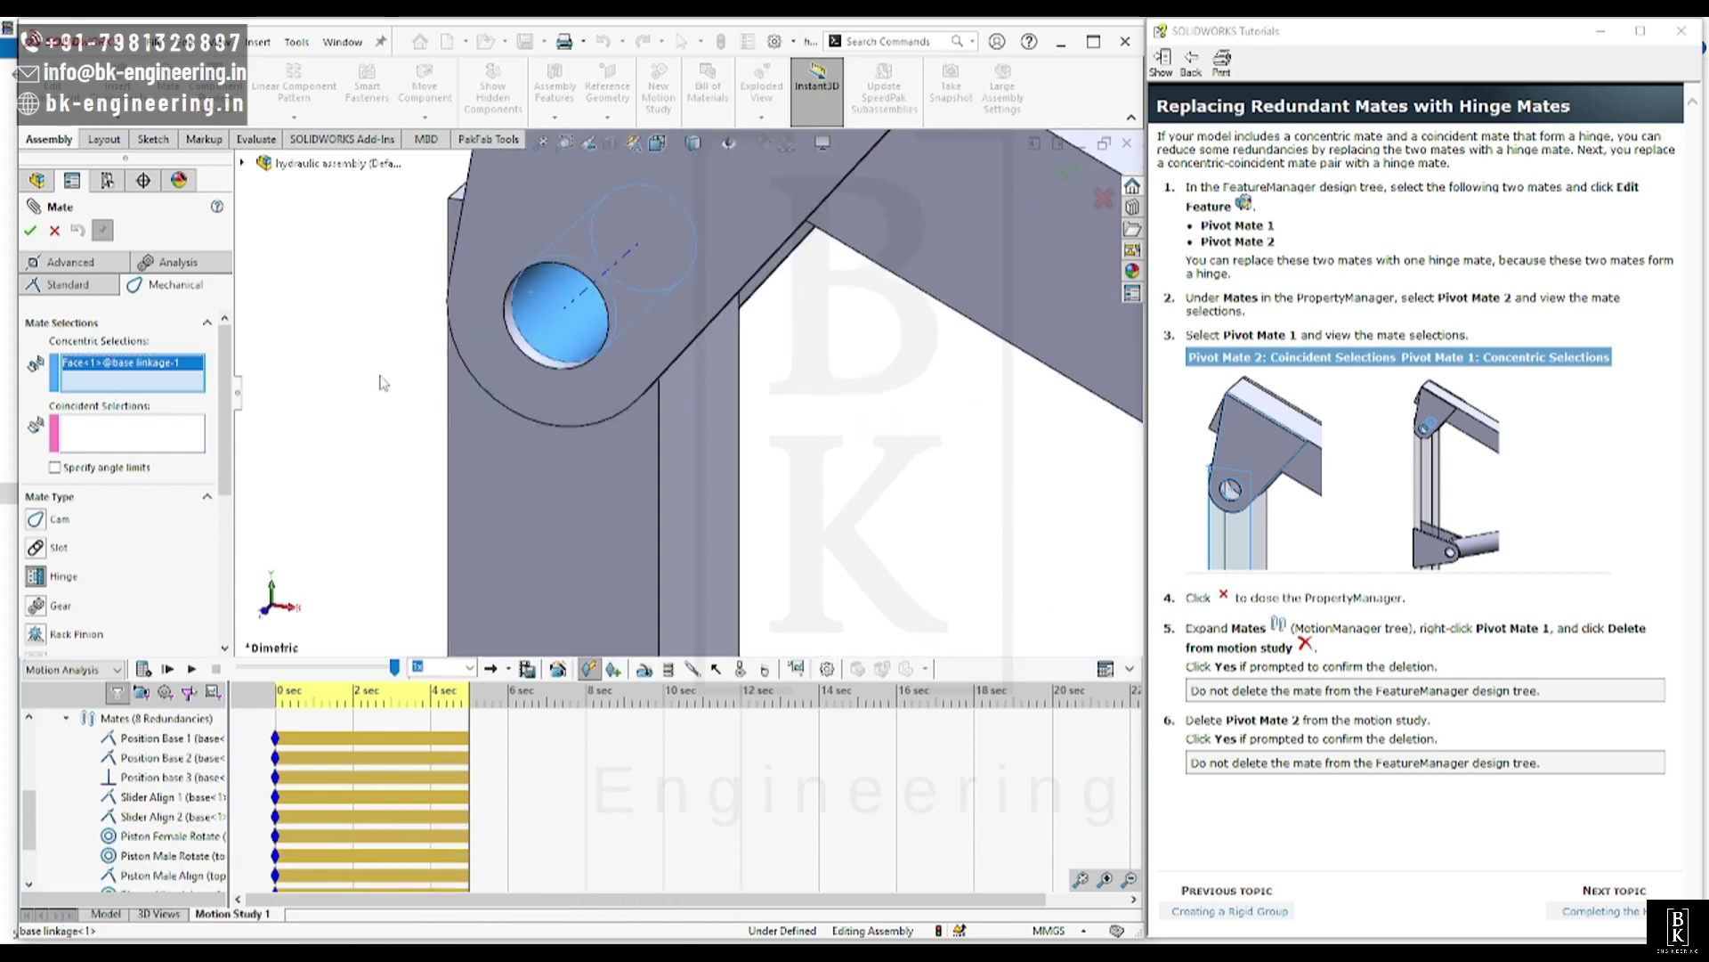
pyautogui.click(509, 306)
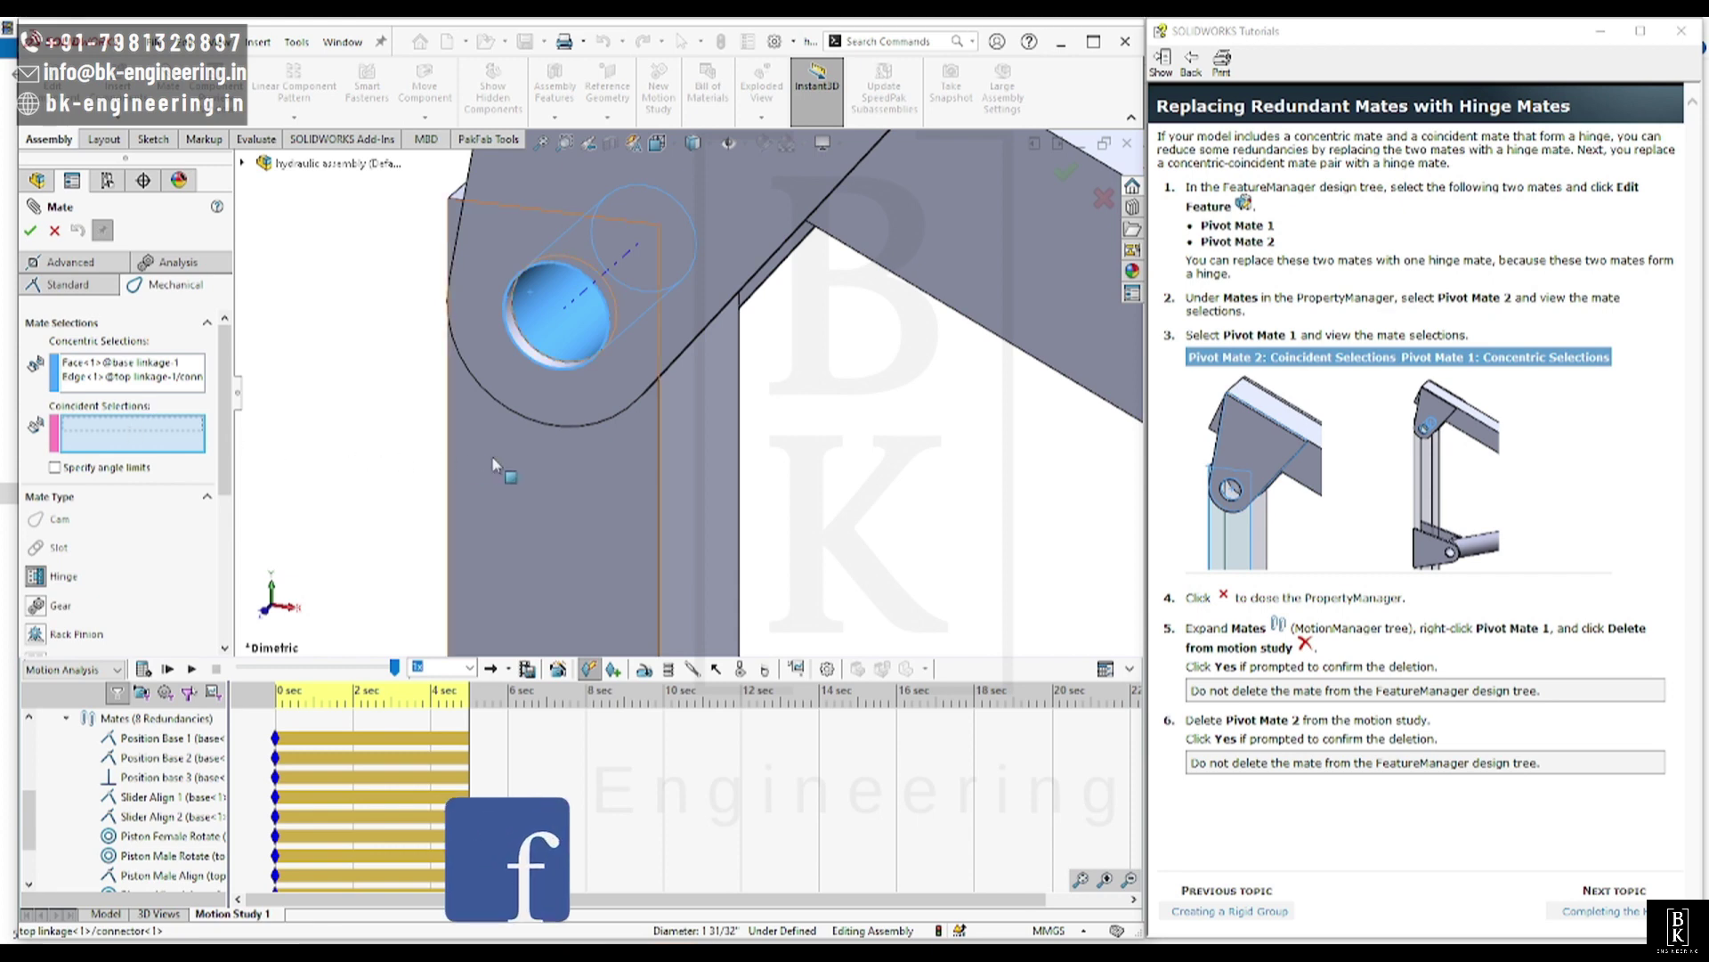
pyautogui.click(467, 383)
pyautogui.click(345, 371)
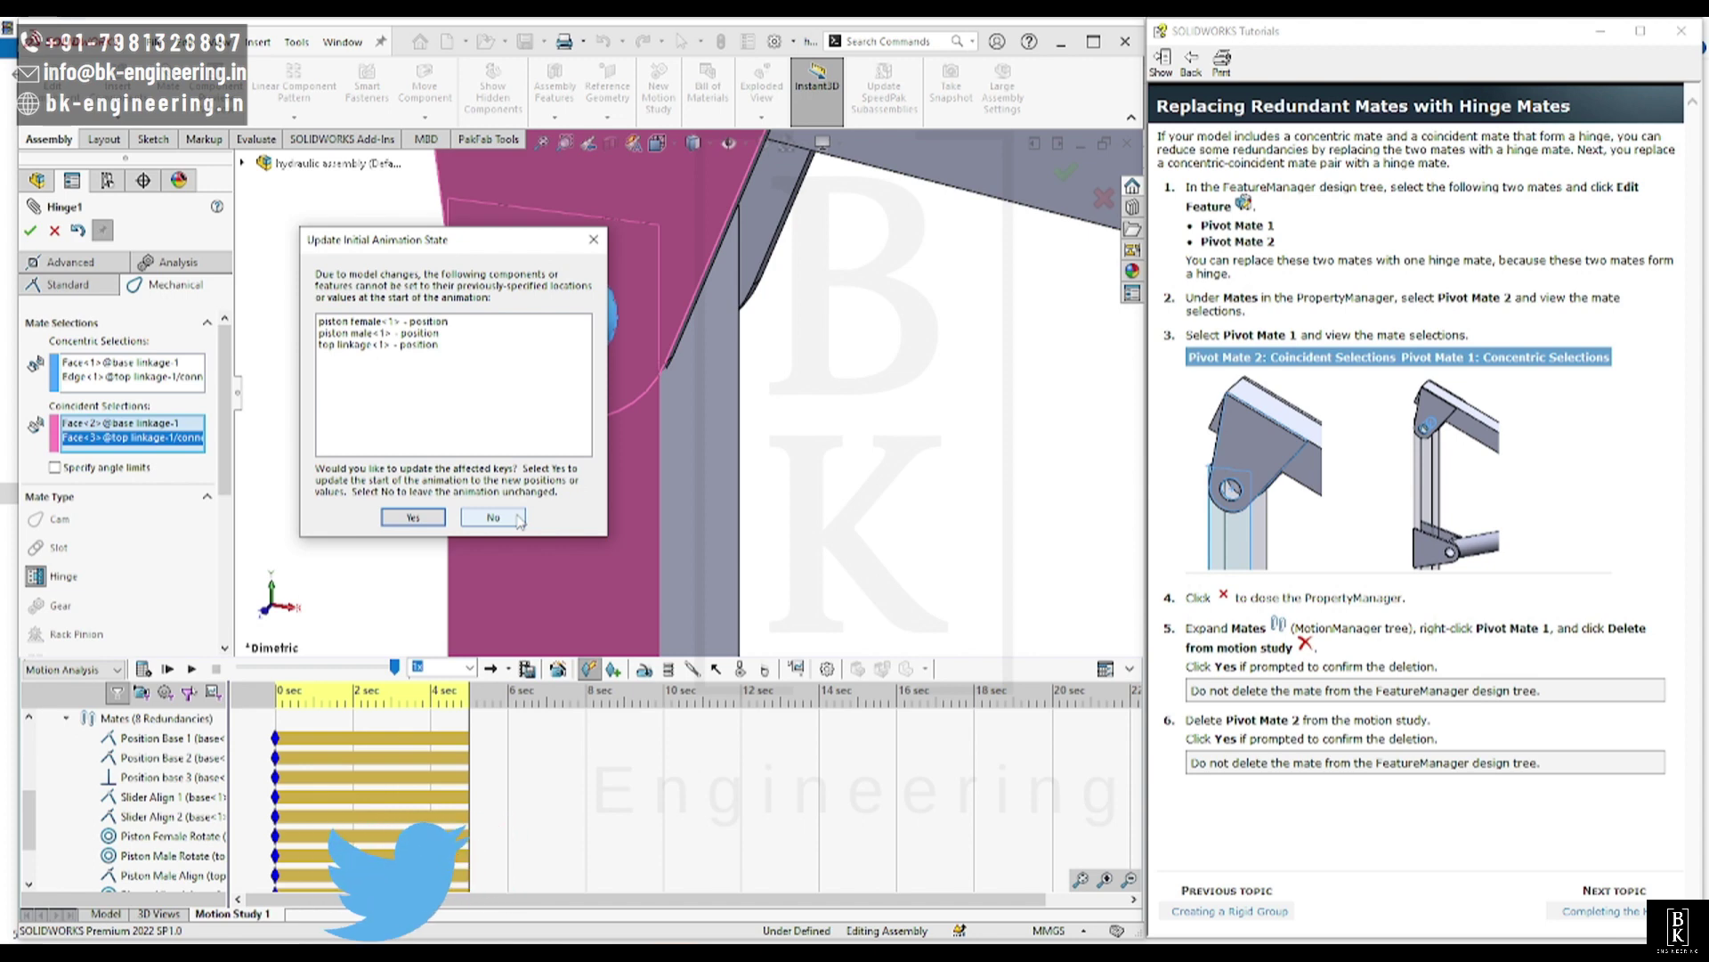
pyautogui.click(517, 517)
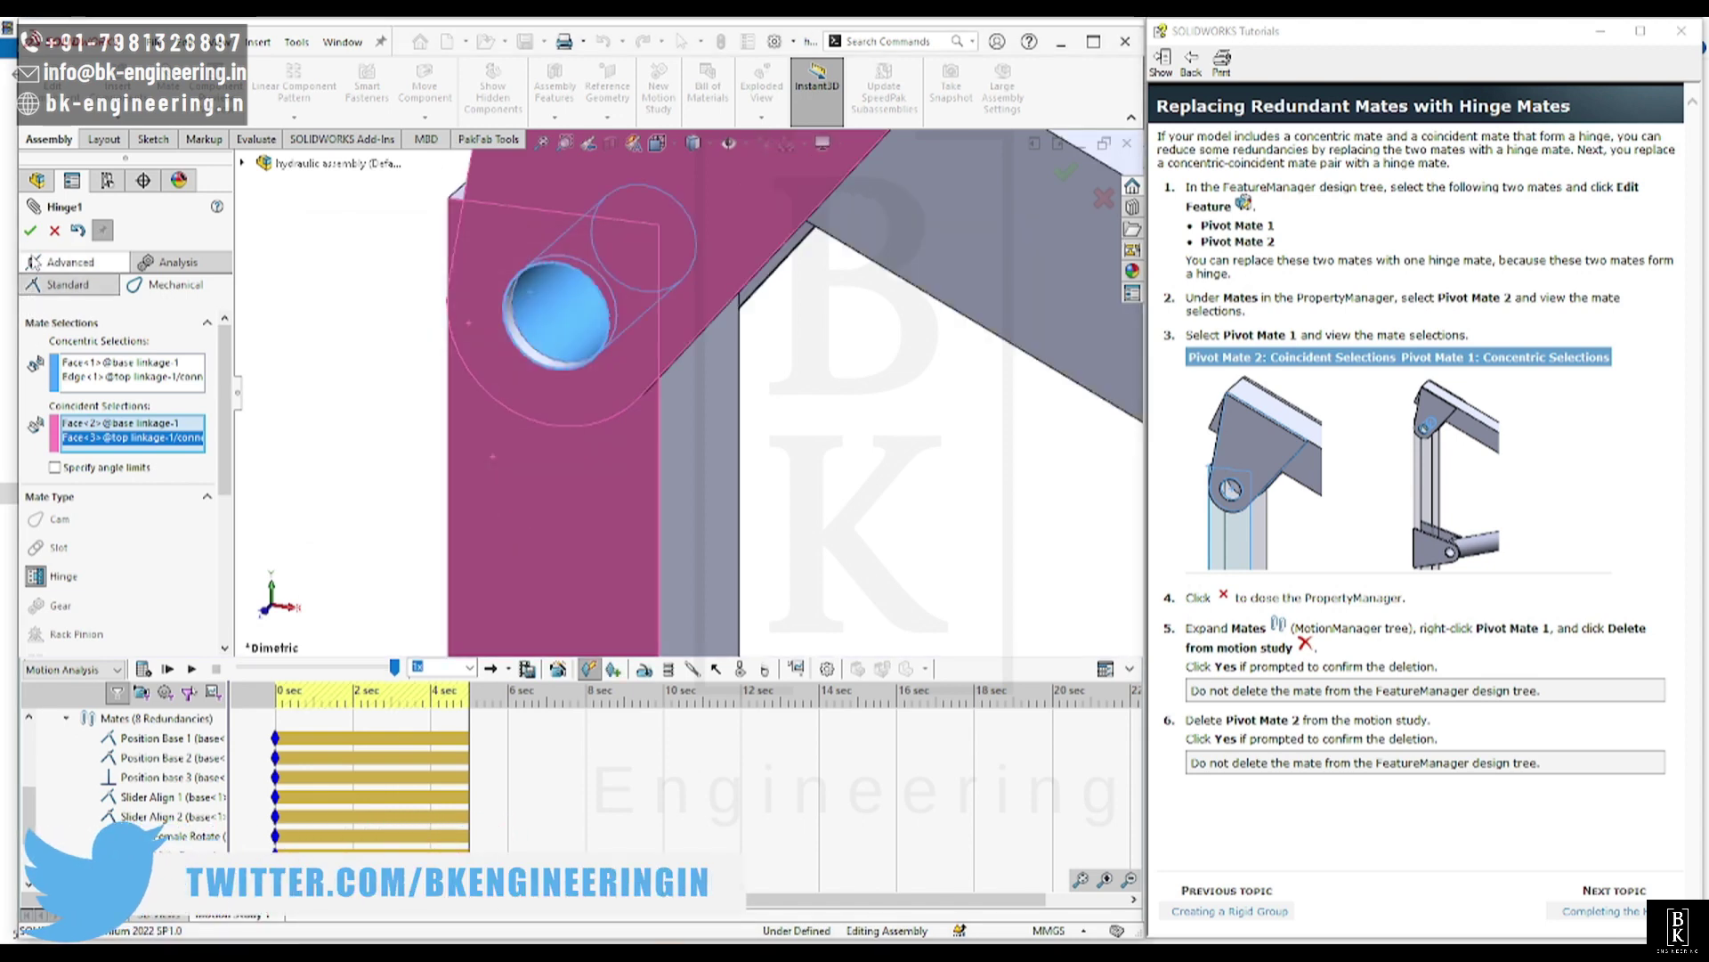
pyautogui.click(31, 232)
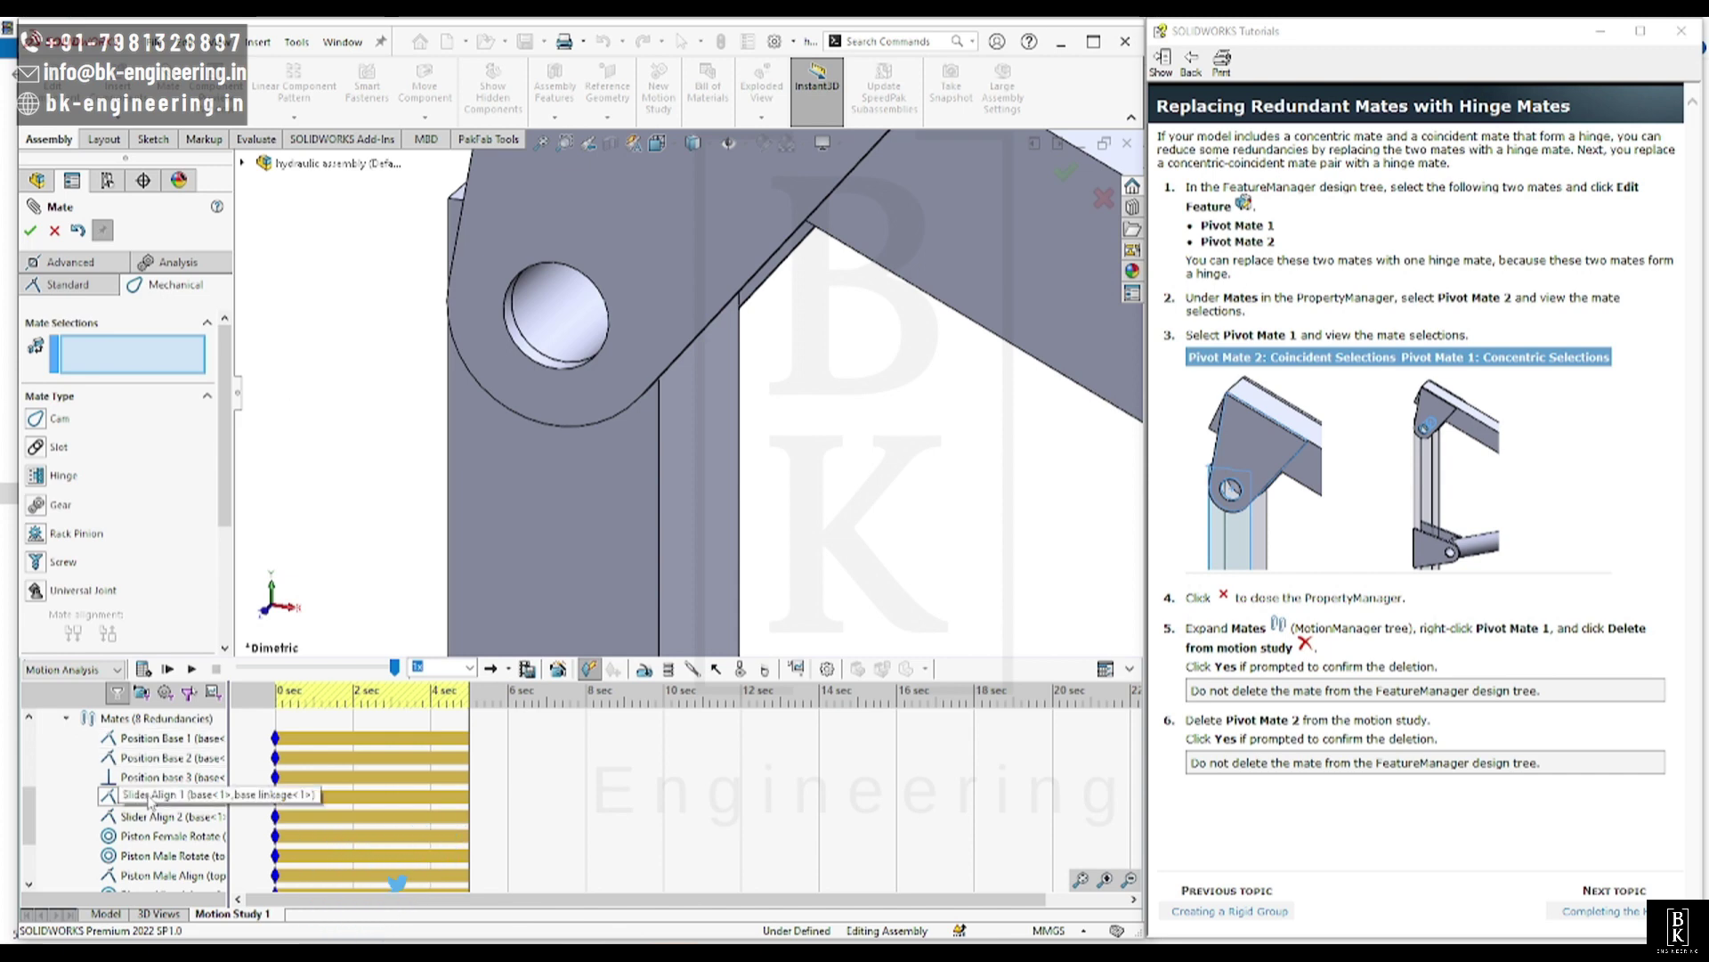
pyautogui.click(146, 671)
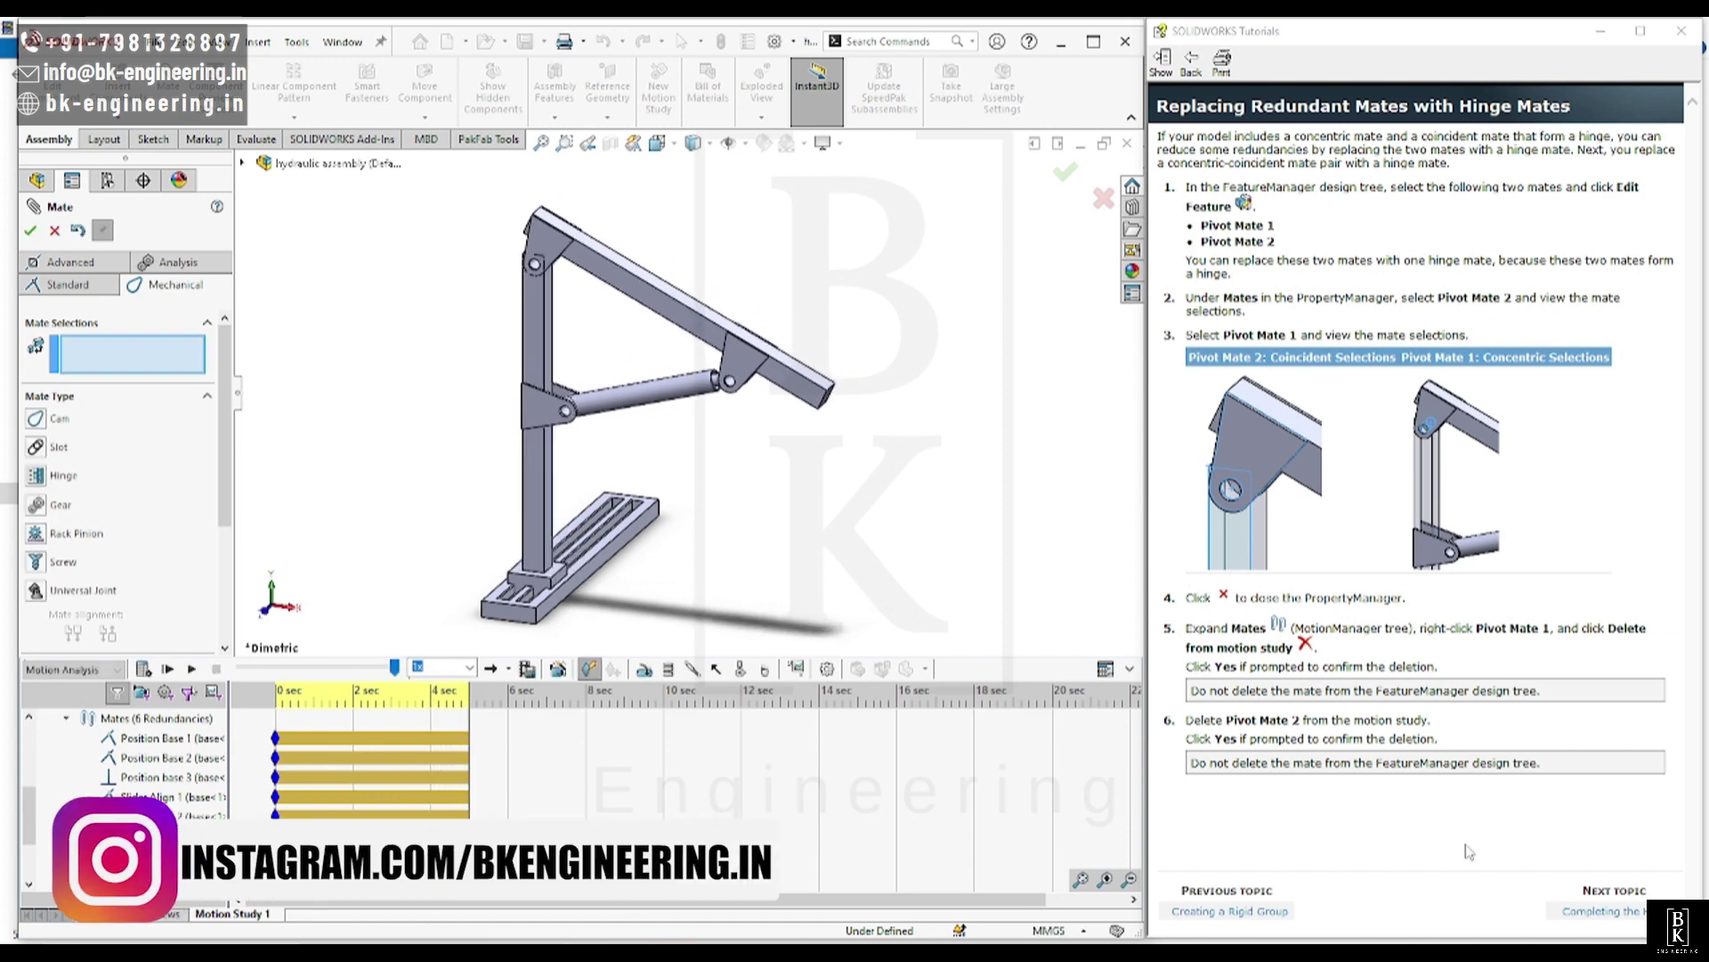
# Advance the tutorial past Completing the Hinge to the topic on using two mate primitives.
pyautogui.click(1601, 911)
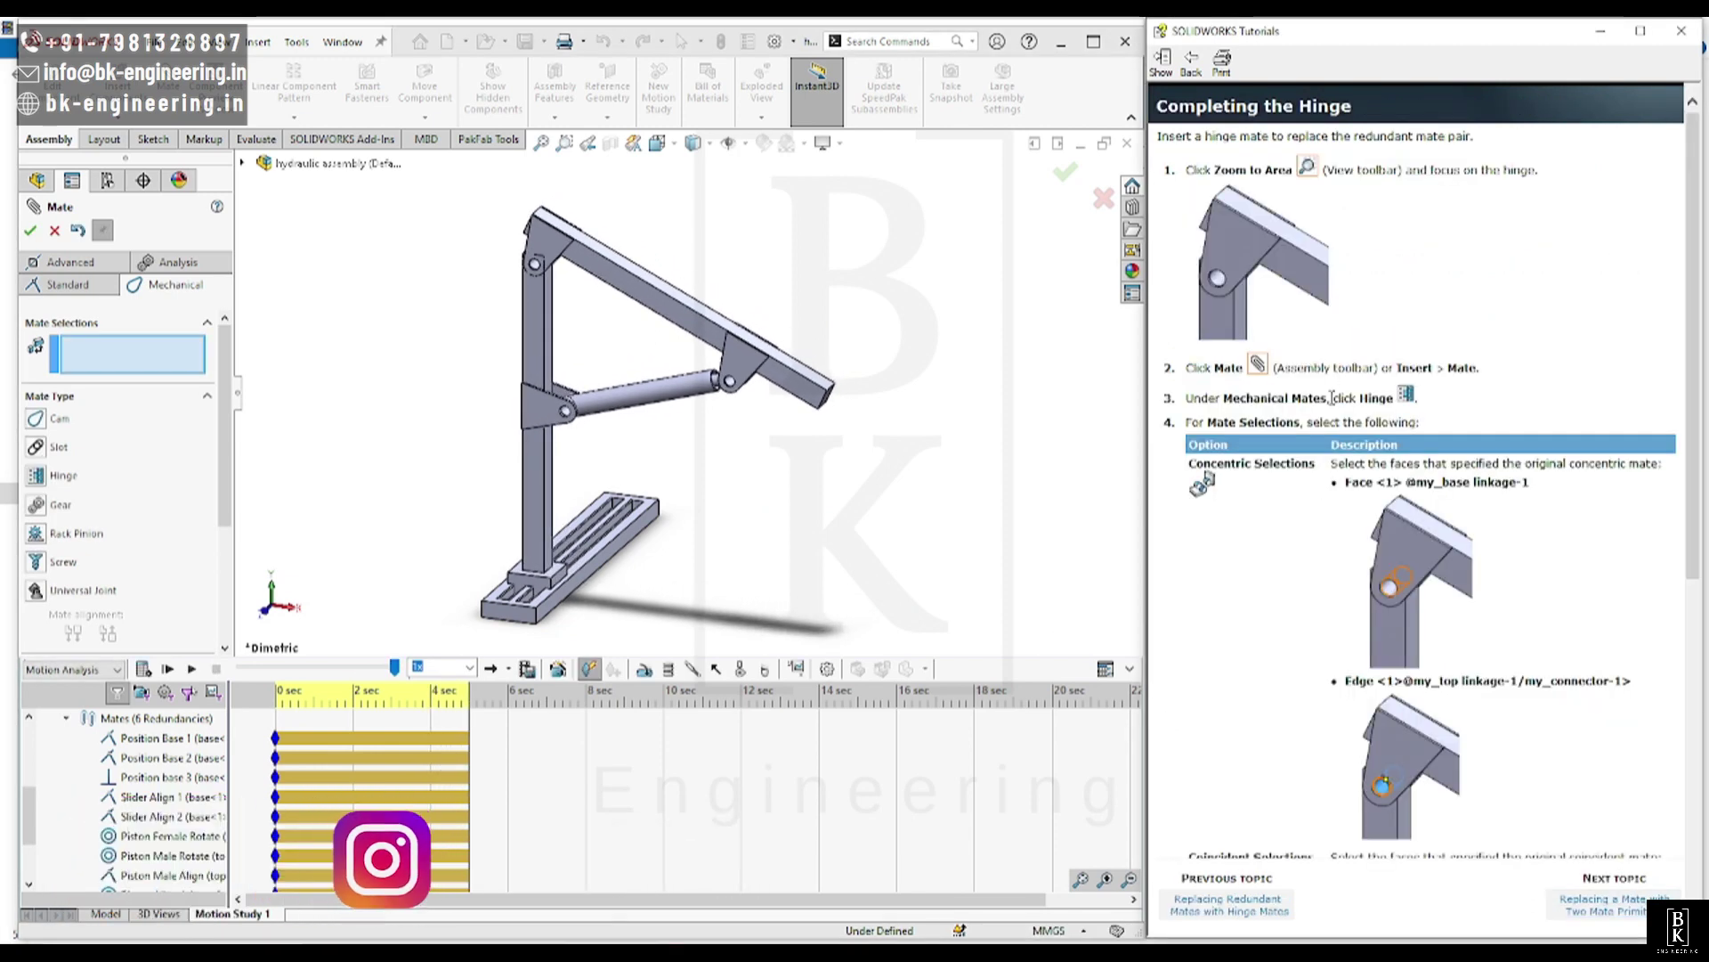
pyautogui.scroll(-8, 1420, 594)
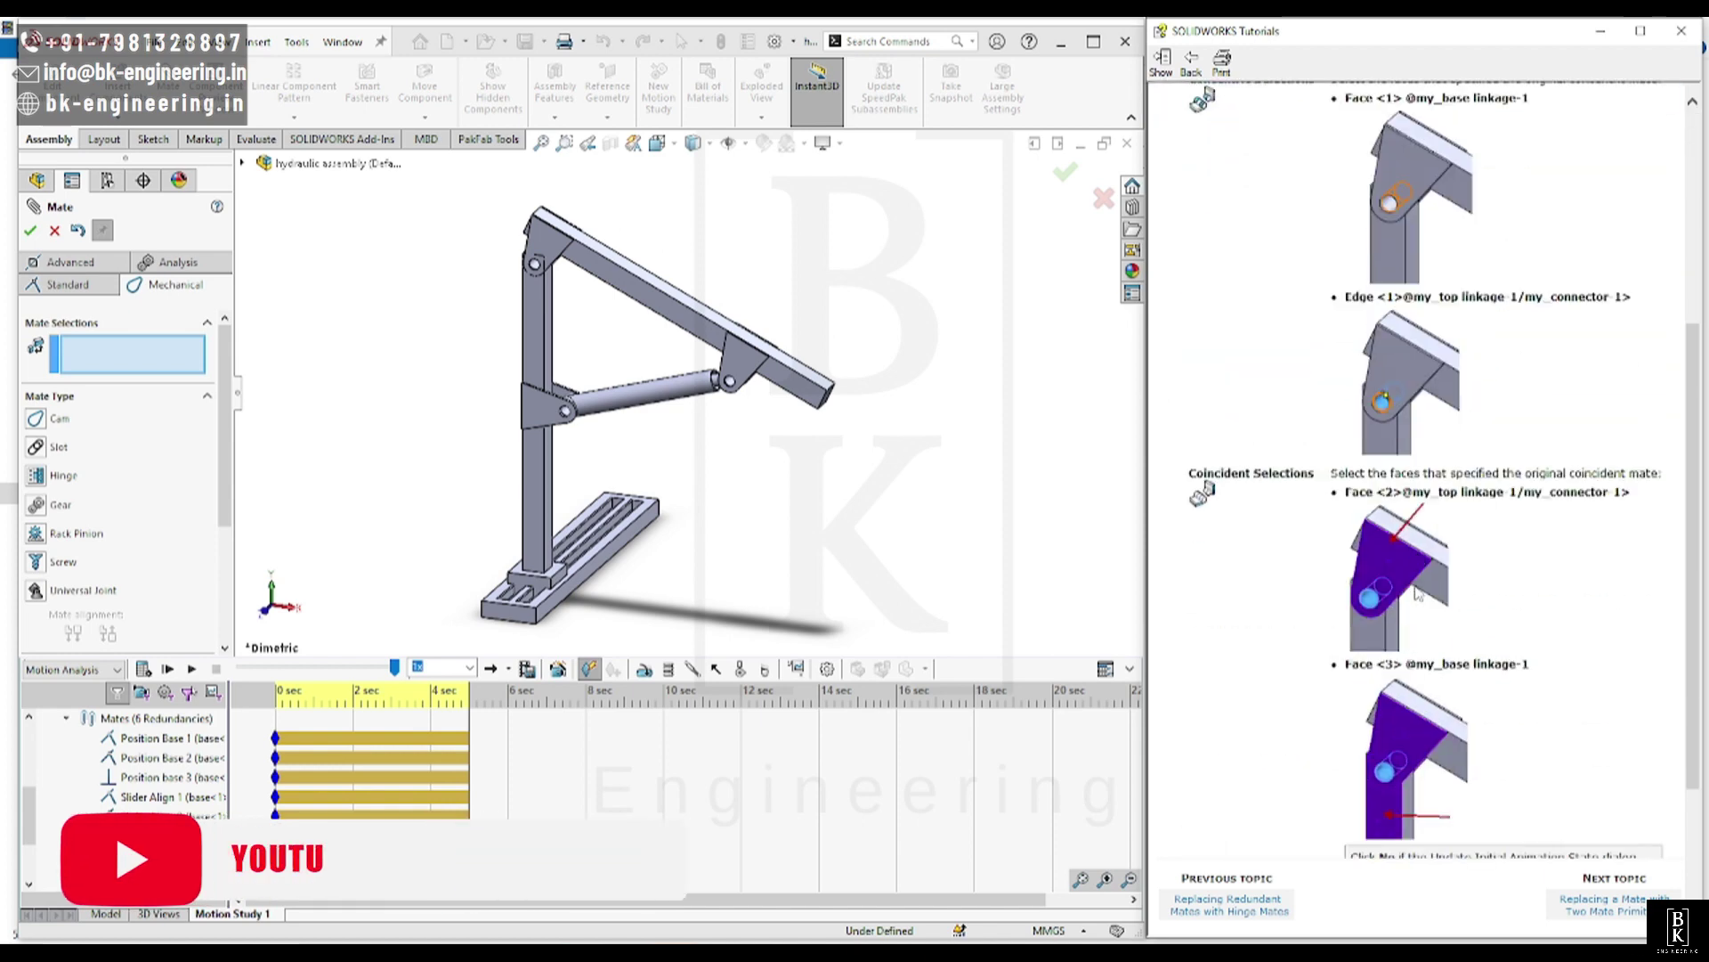
pyautogui.click(1584, 905)
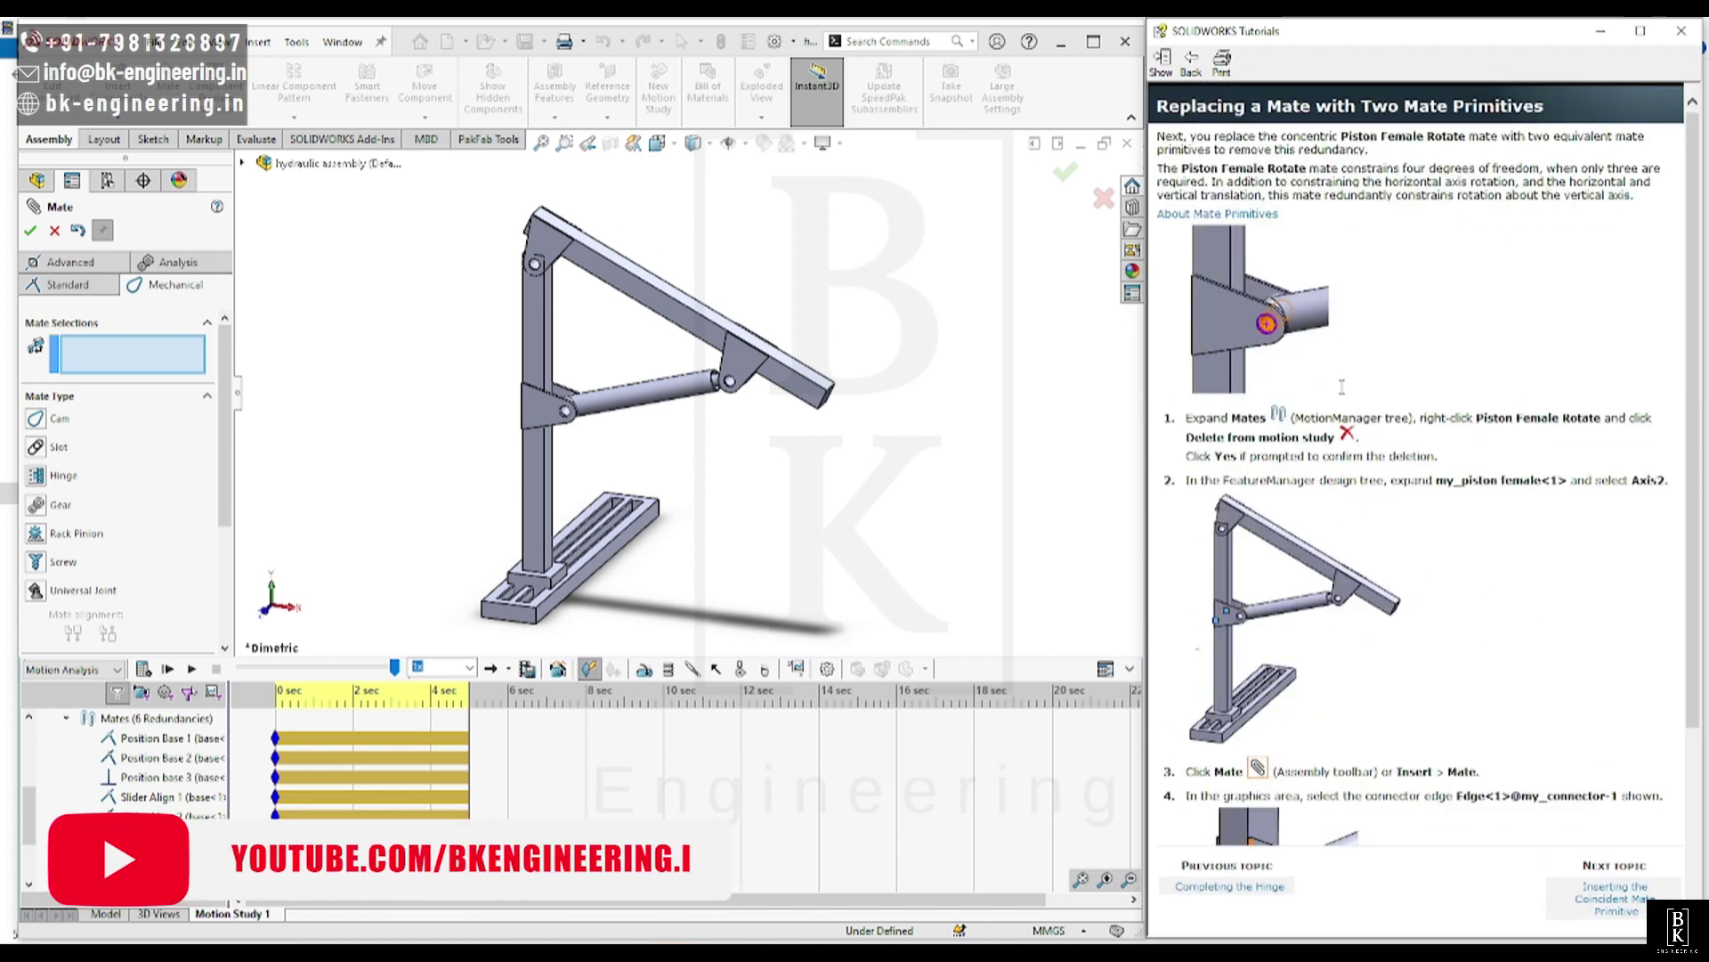
pyautogui.scroll(-3, 1342, 386)
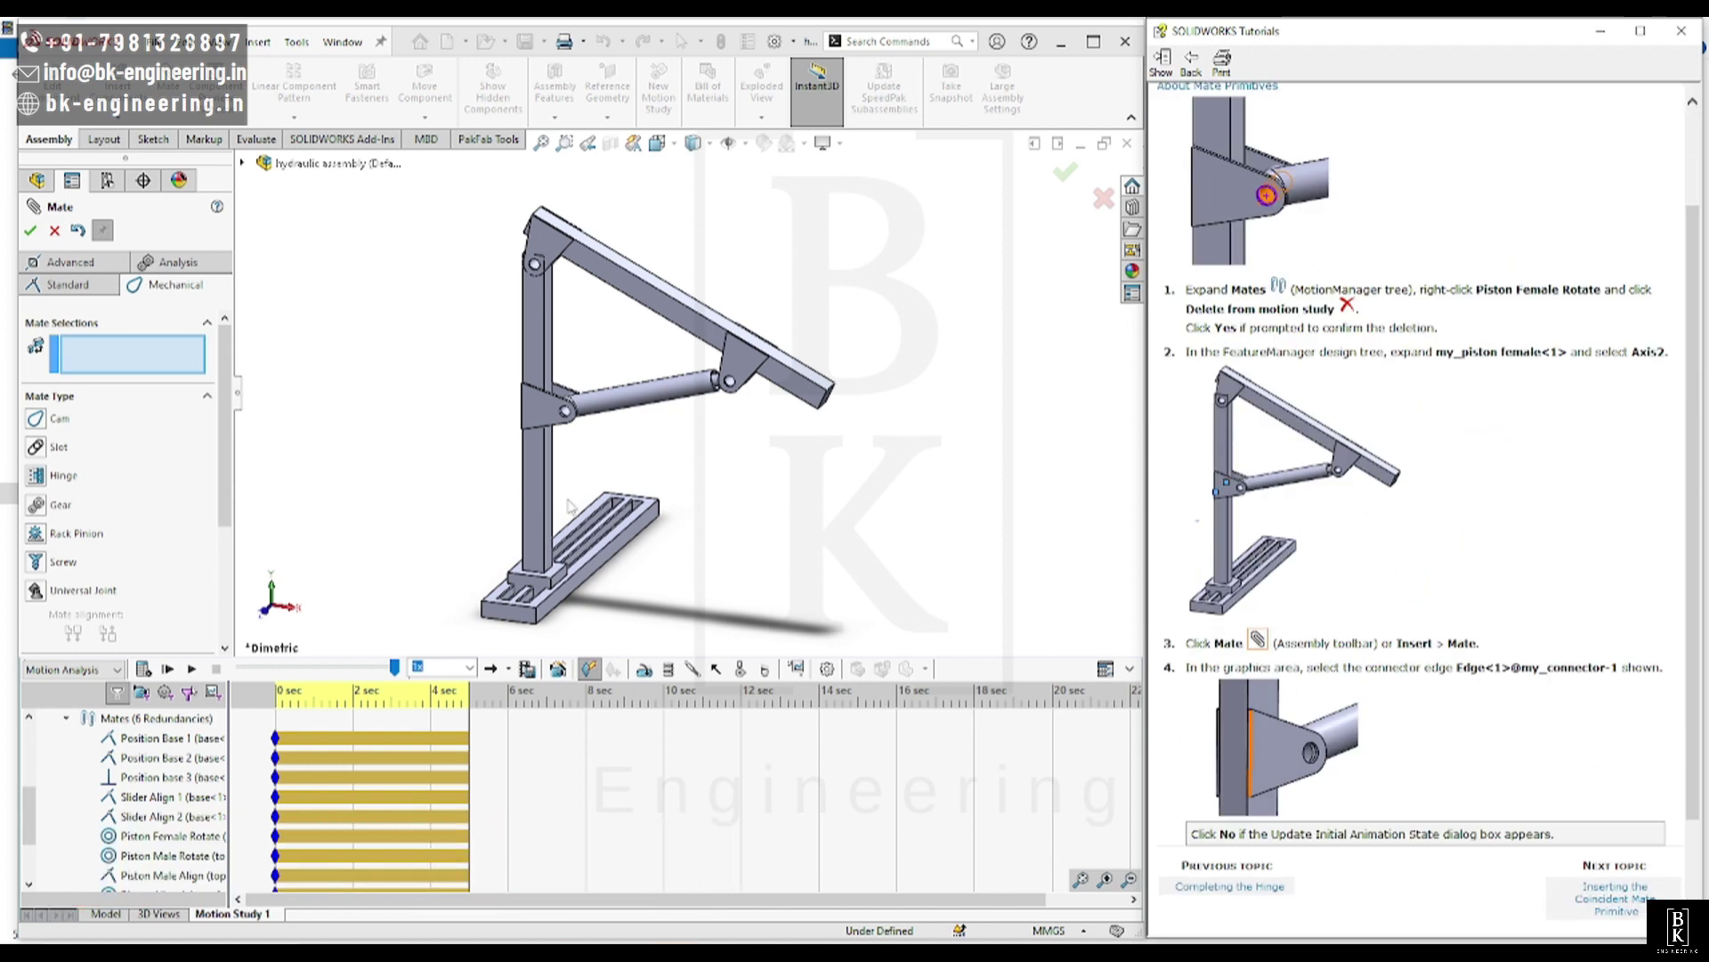
pyautogui.scroll(-5, 549, 376)
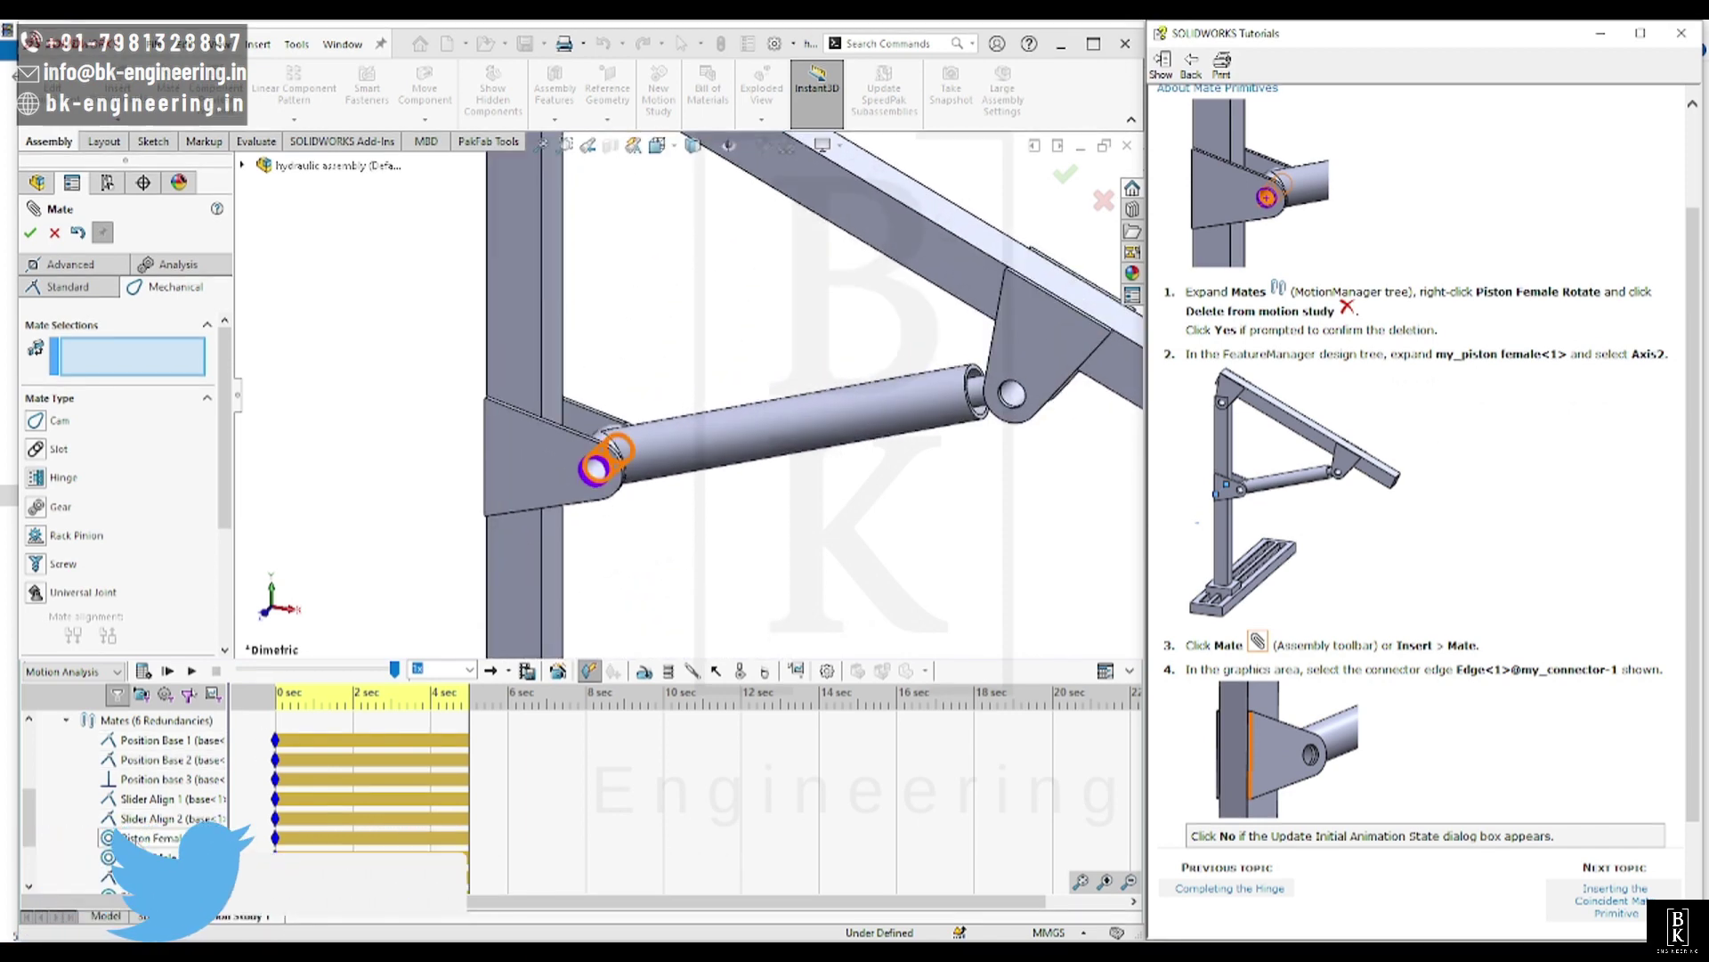
# Delete the Piston Female Rotate mate from the motion study.
pyautogui.rightClick(138, 844)
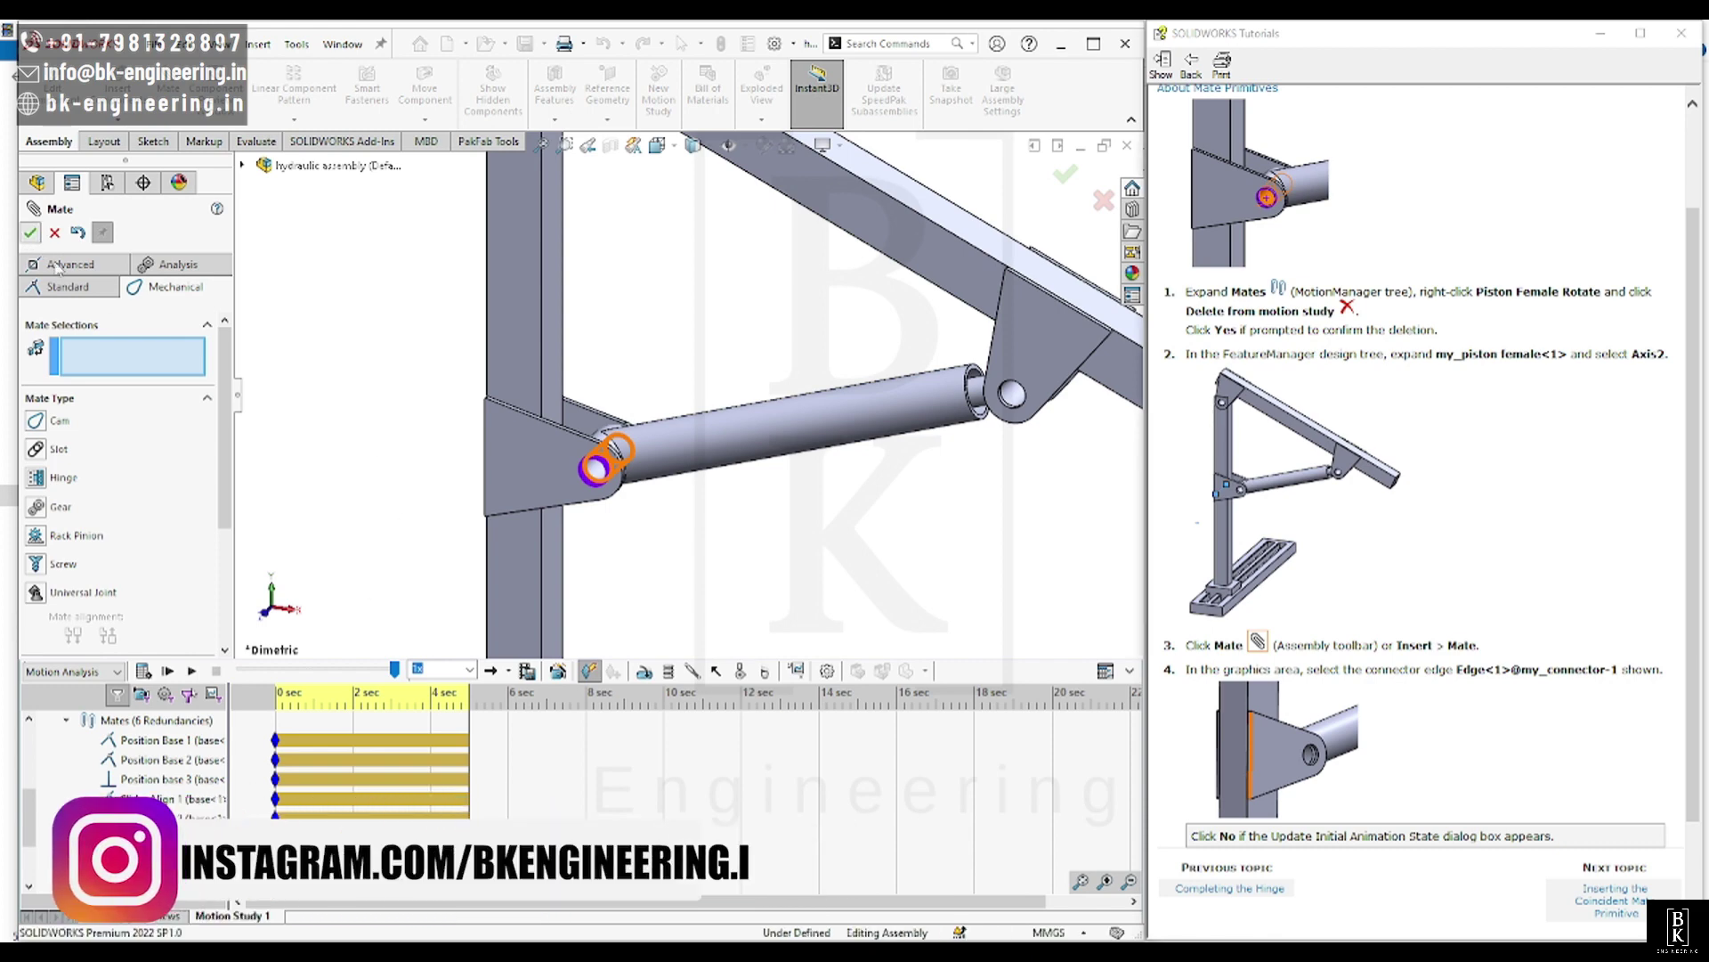
pyautogui.press('Escape')
pyautogui.rightClick(142, 837)
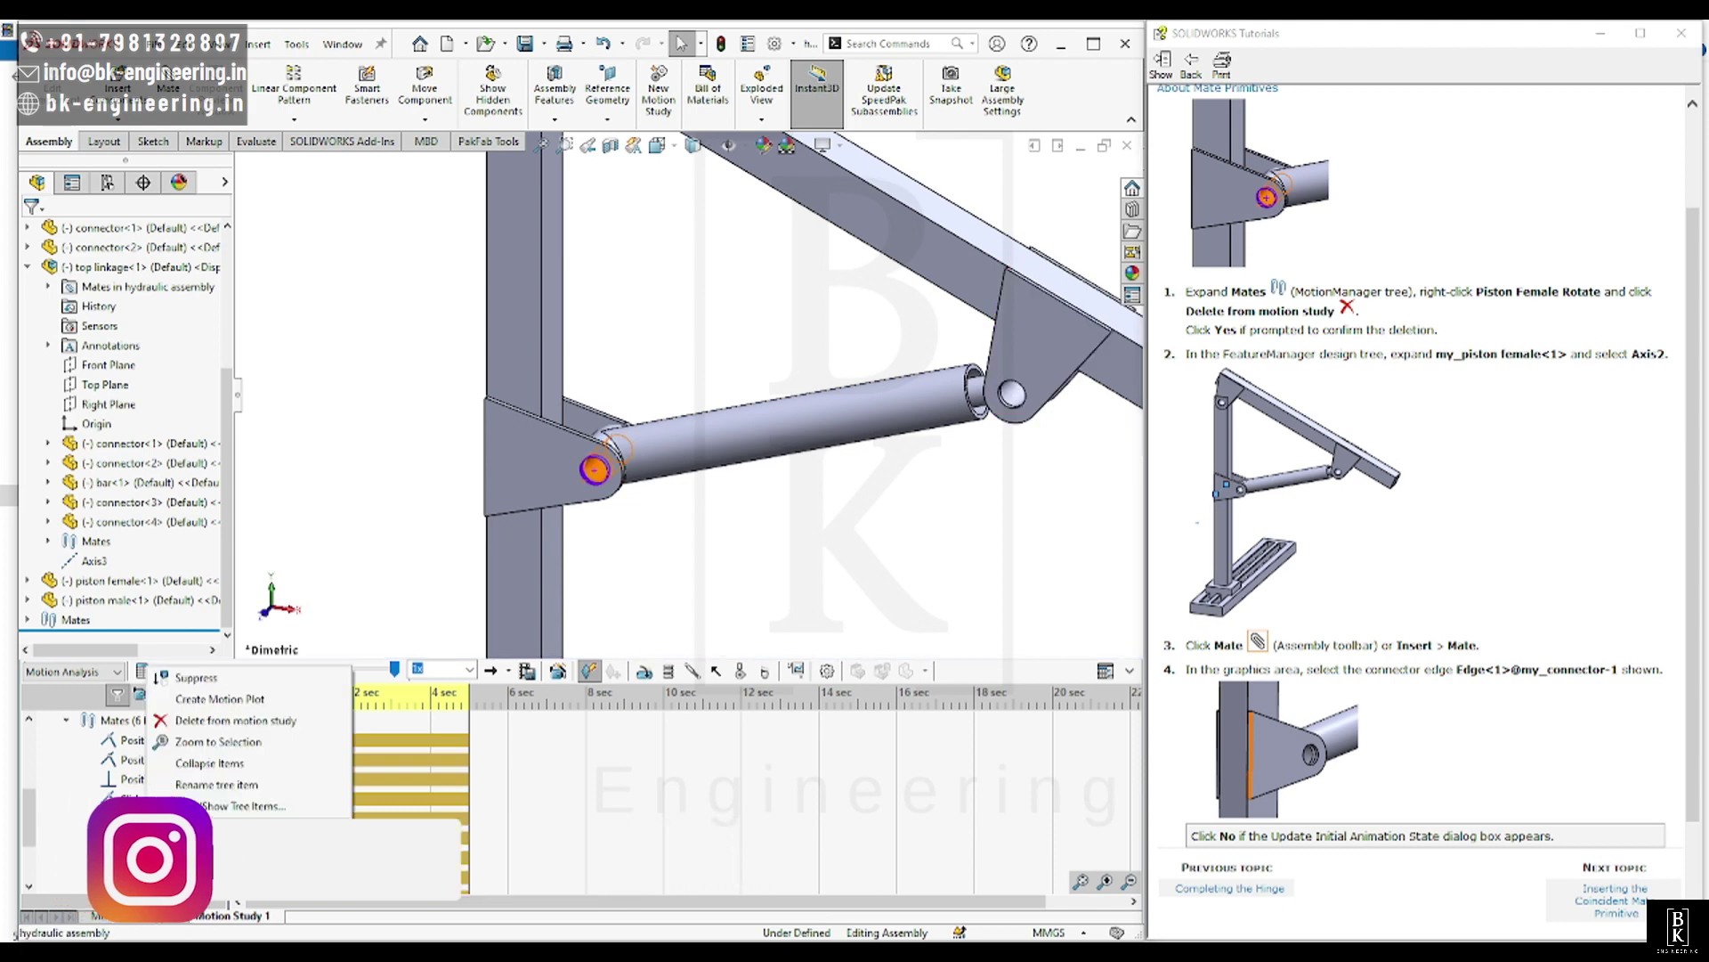
pyautogui.click(233, 720)
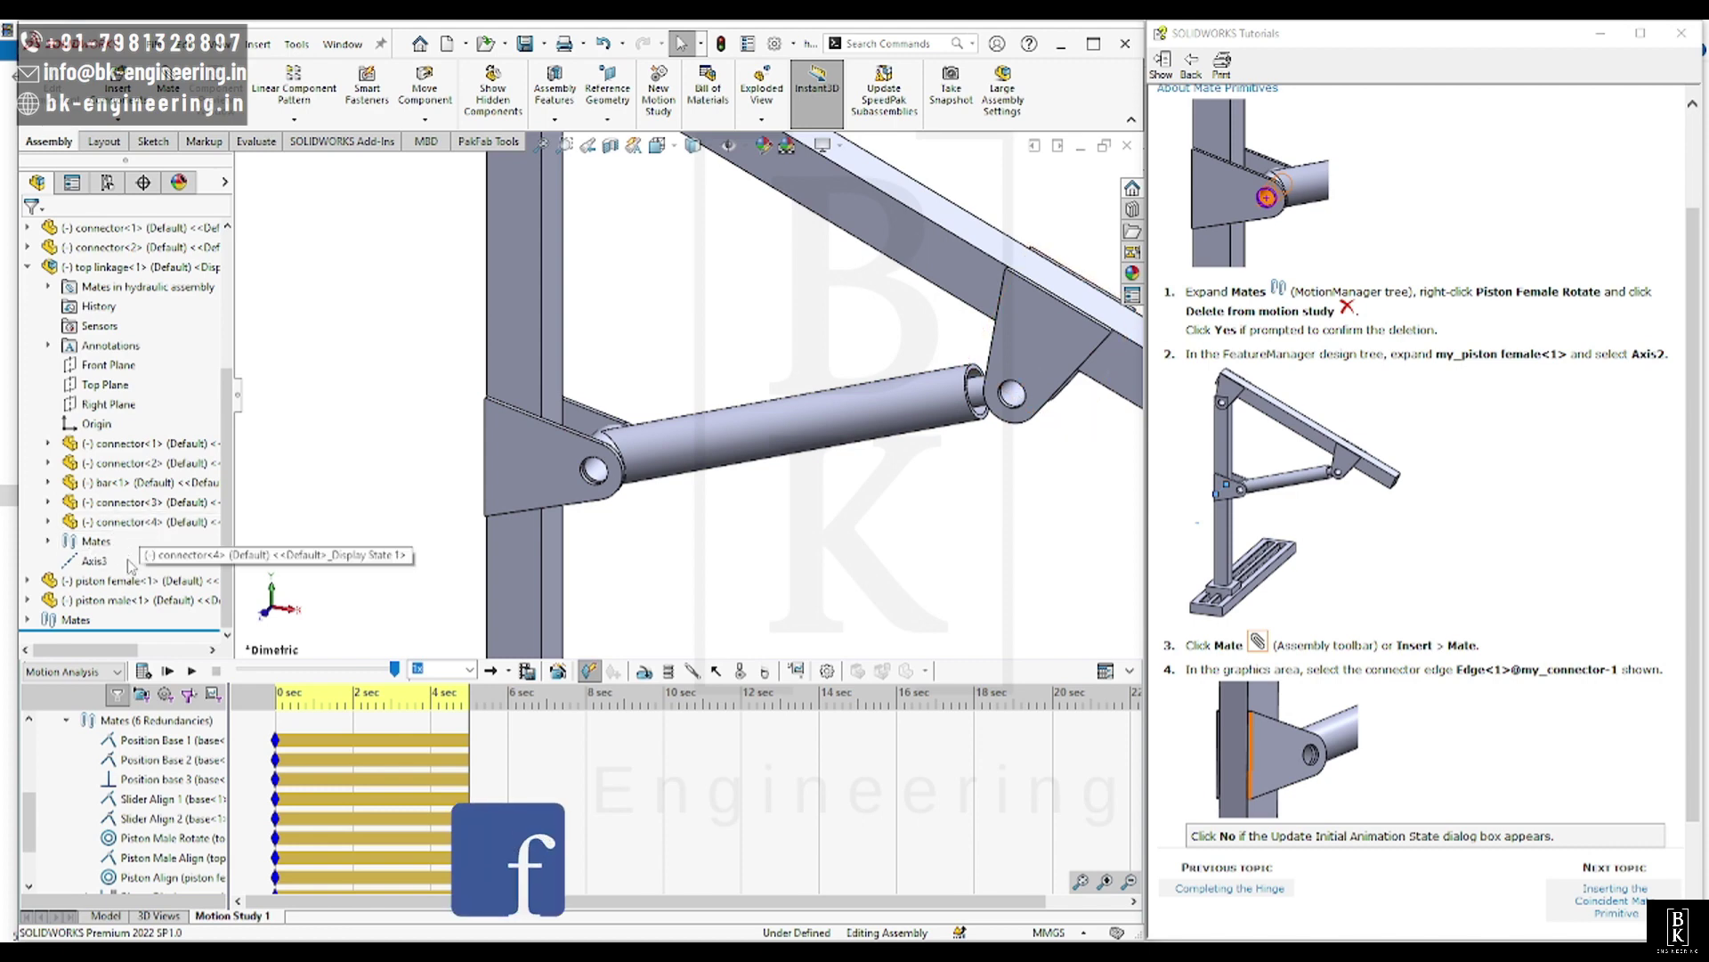
# Mate piston female Axis2 perpendicular to the connector edge, keeping the animation start positions.
pyautogui.click(29, 581)
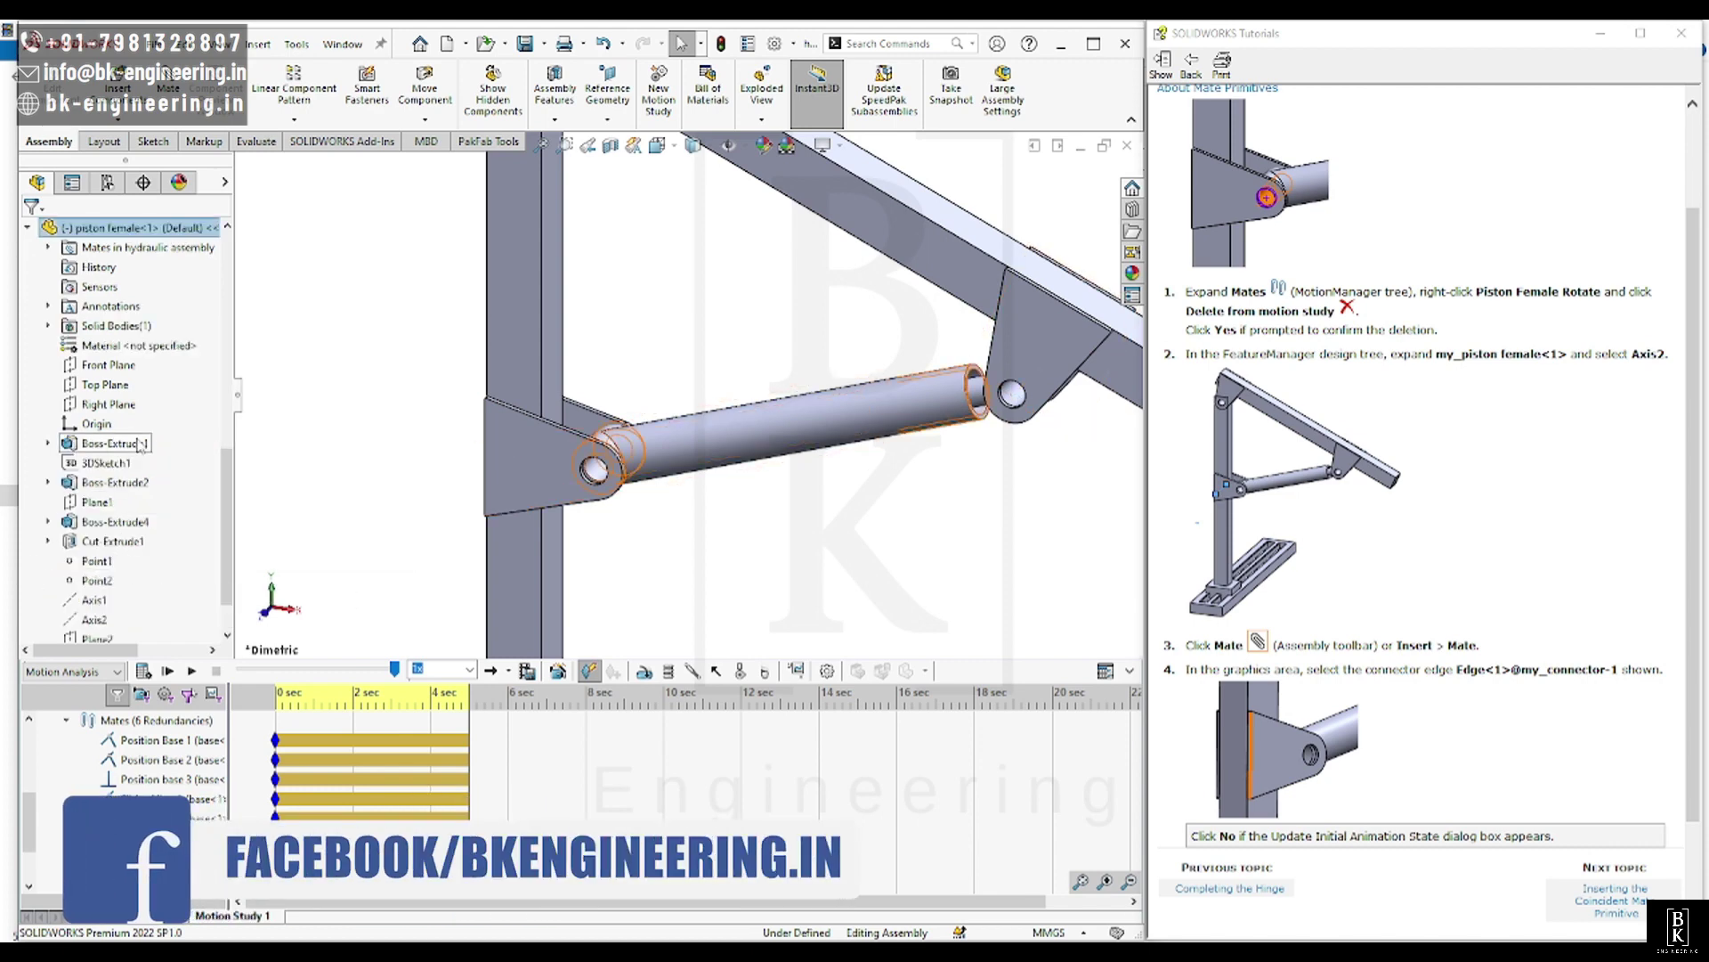
pyautogui.scroll(-1, 145, 483)
pyautogui.click(94, 561)
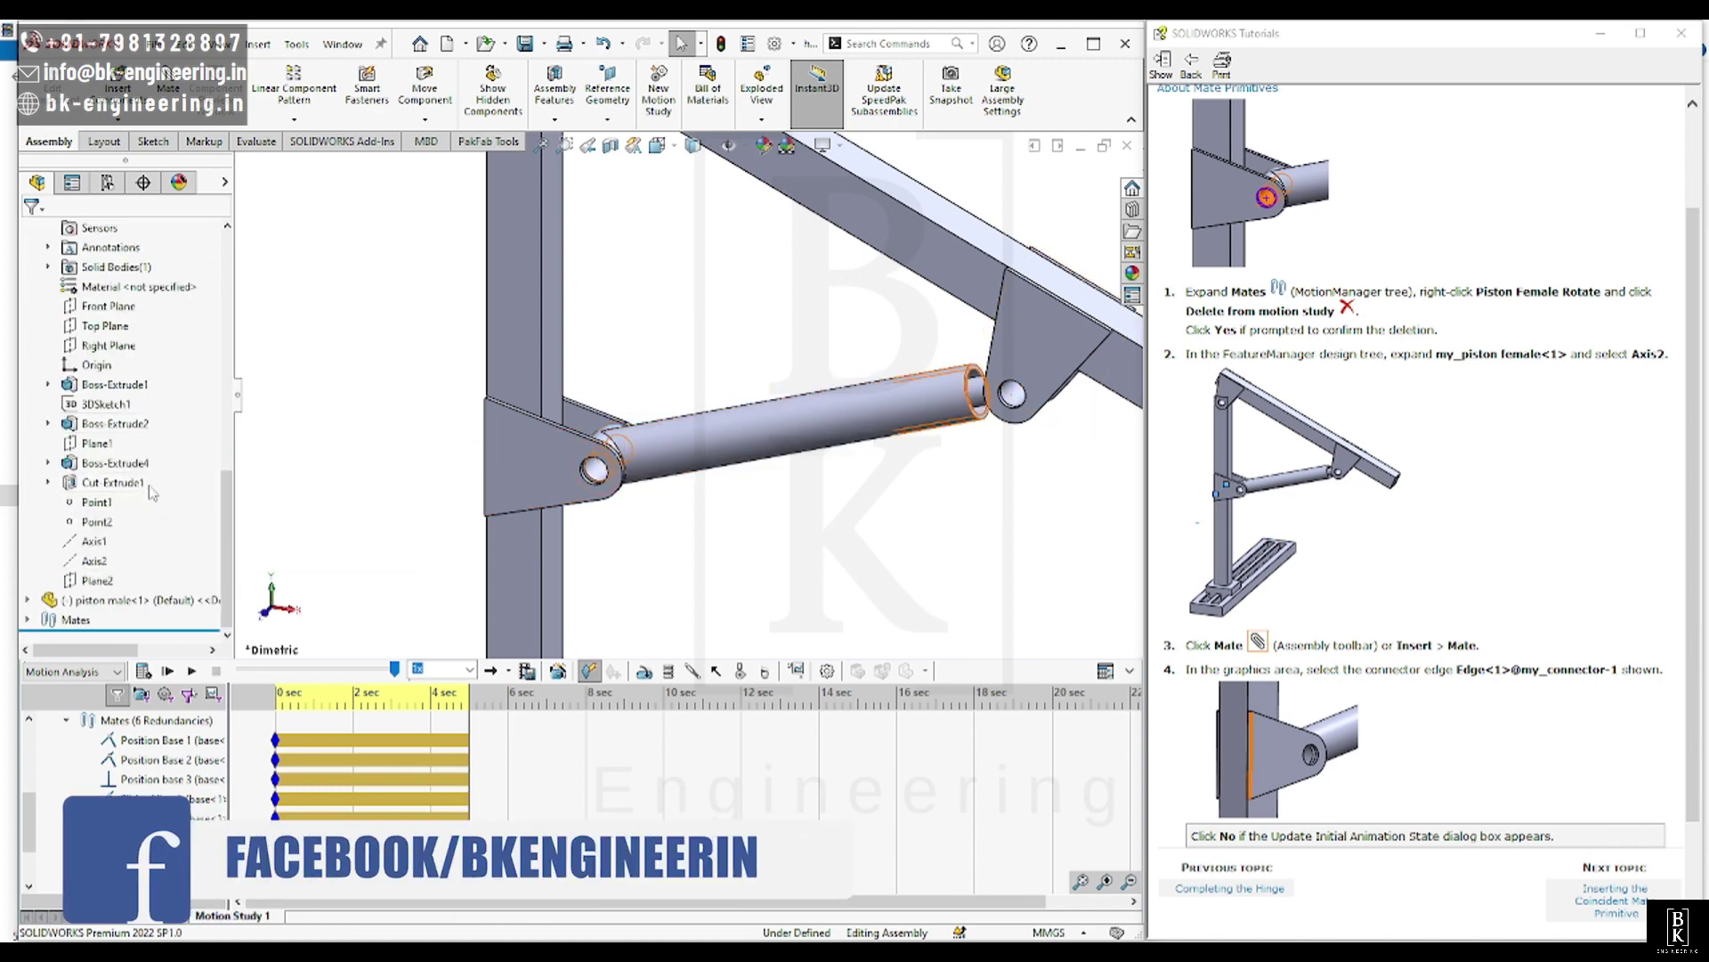
pyautogui.click(97, 561)
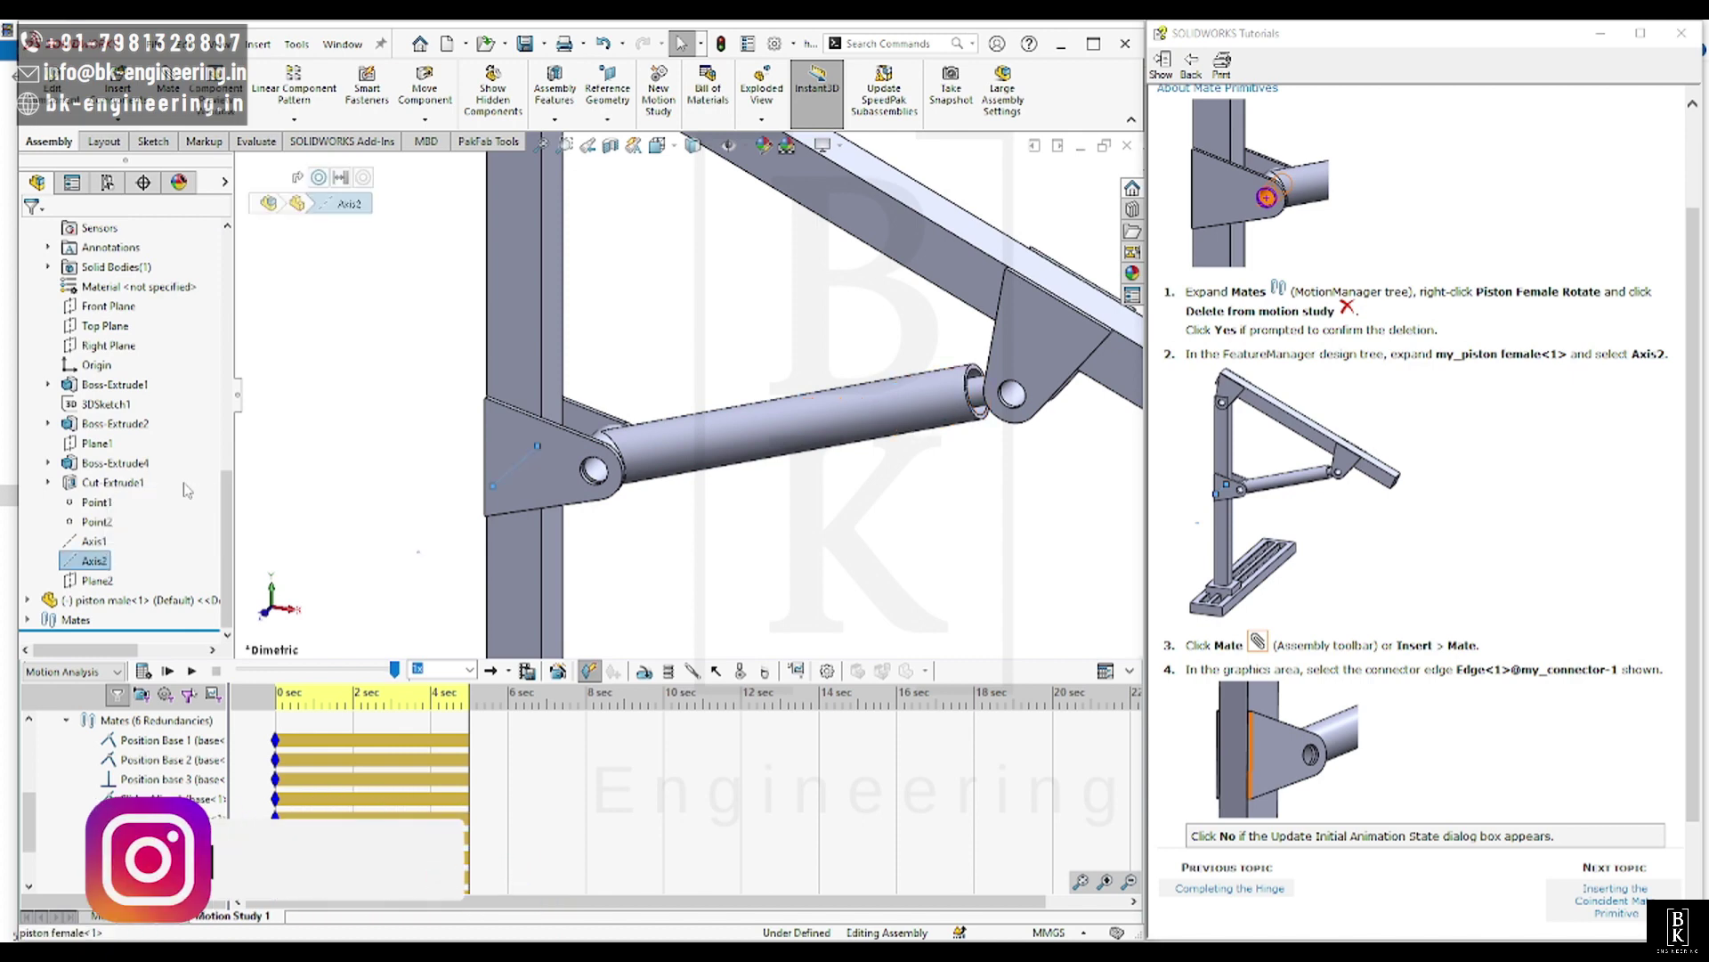
pyautogui.press('m')
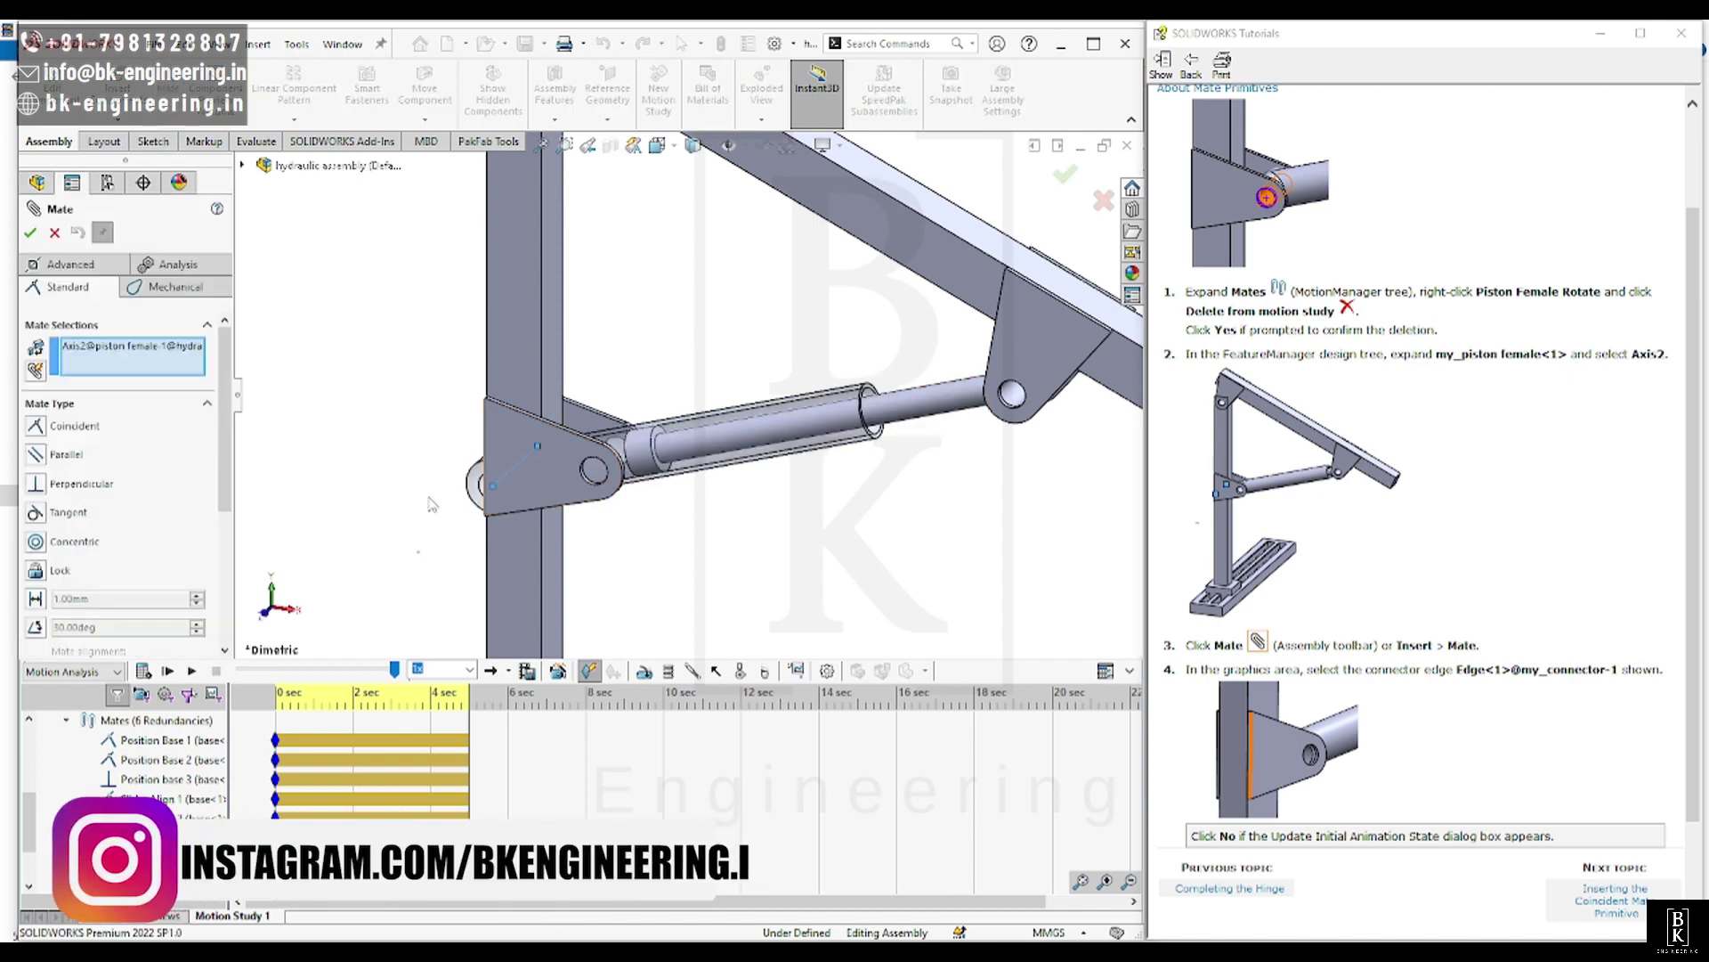
pyautogui.scroll(5, 522, 445)
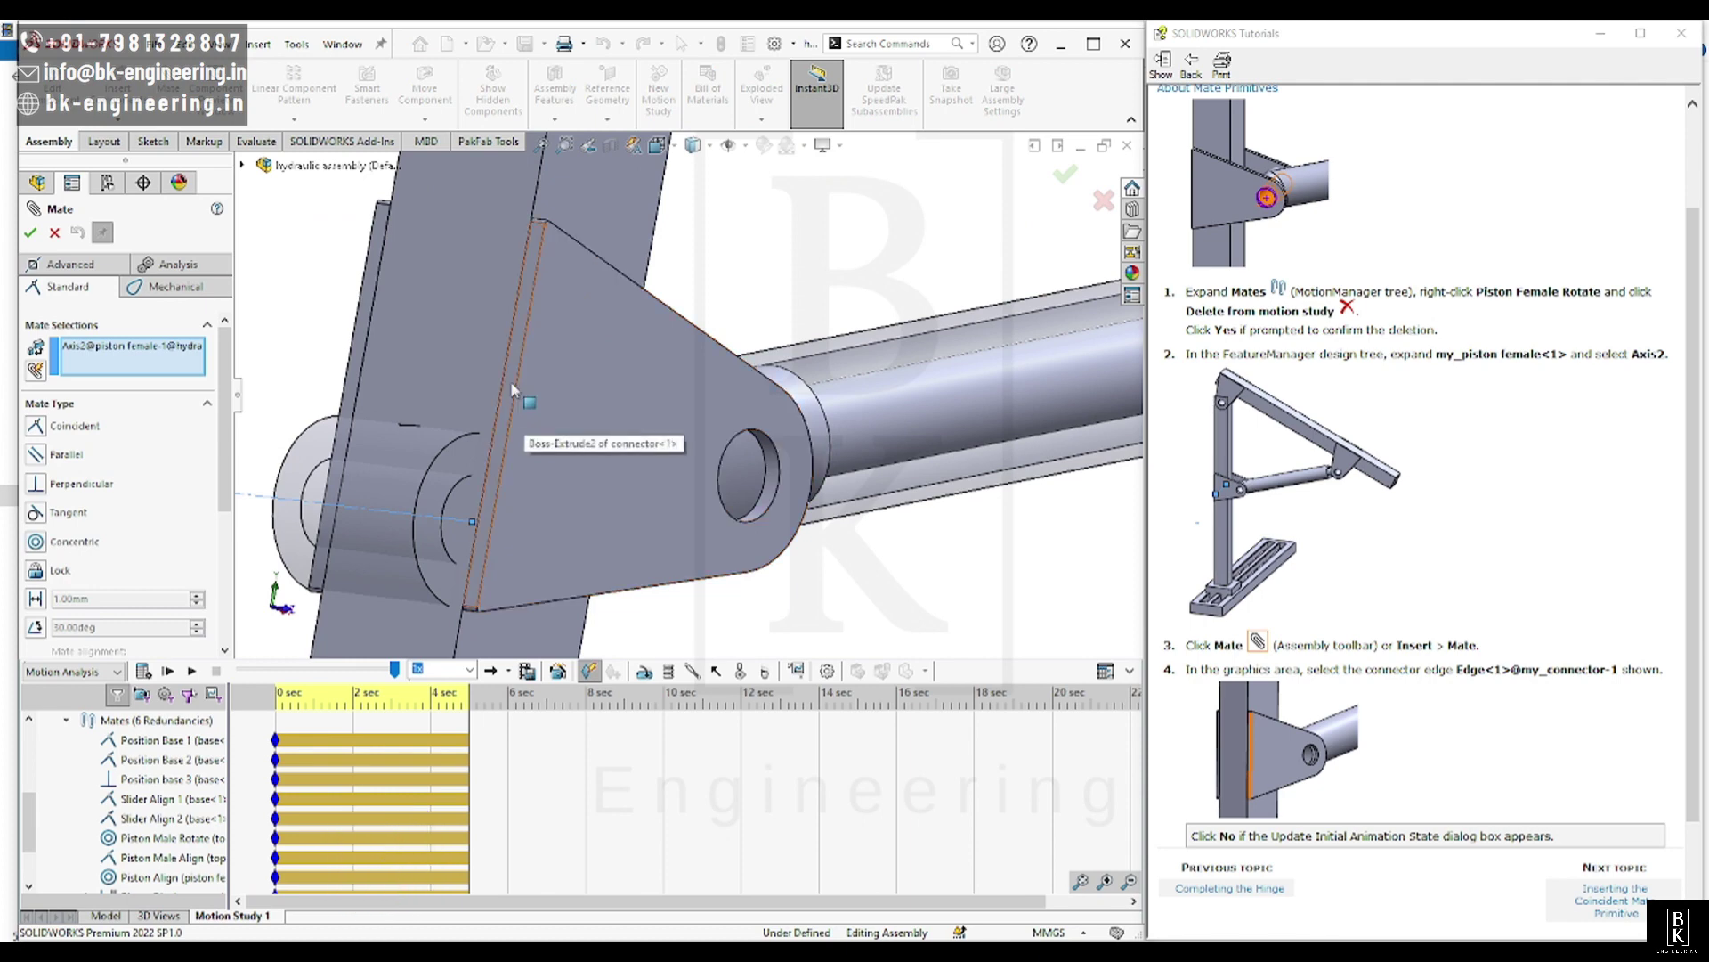
pyautogui.click(512, 383)
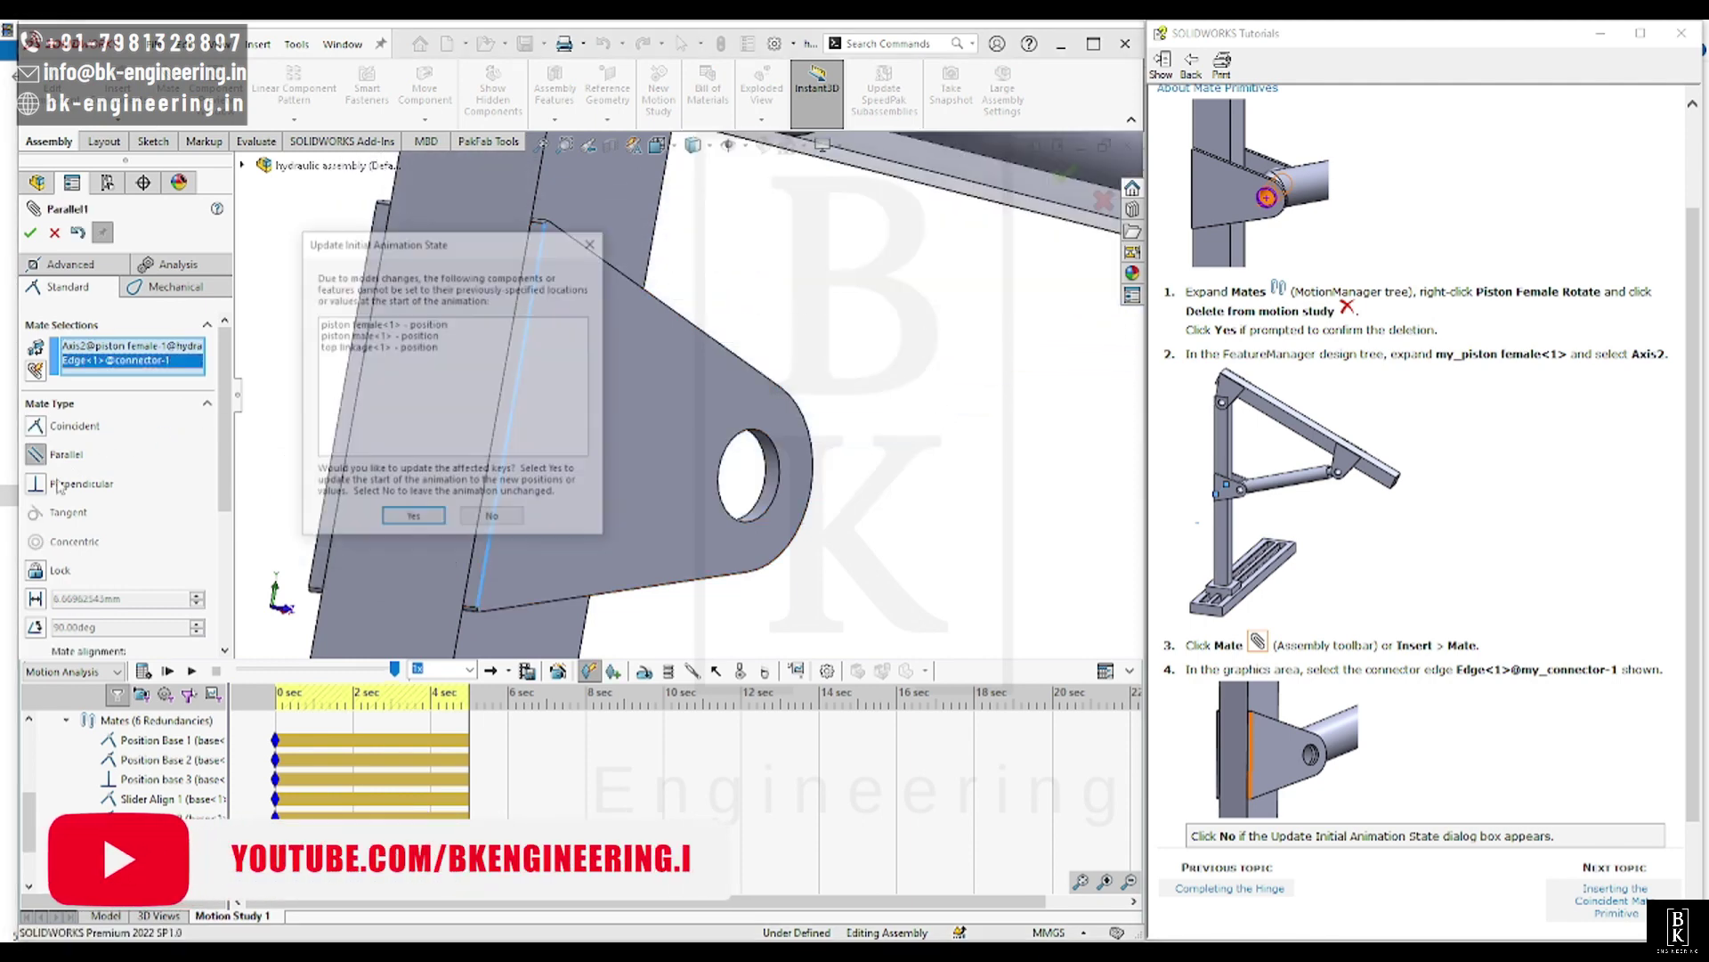
pyautogui.click(492, 520)
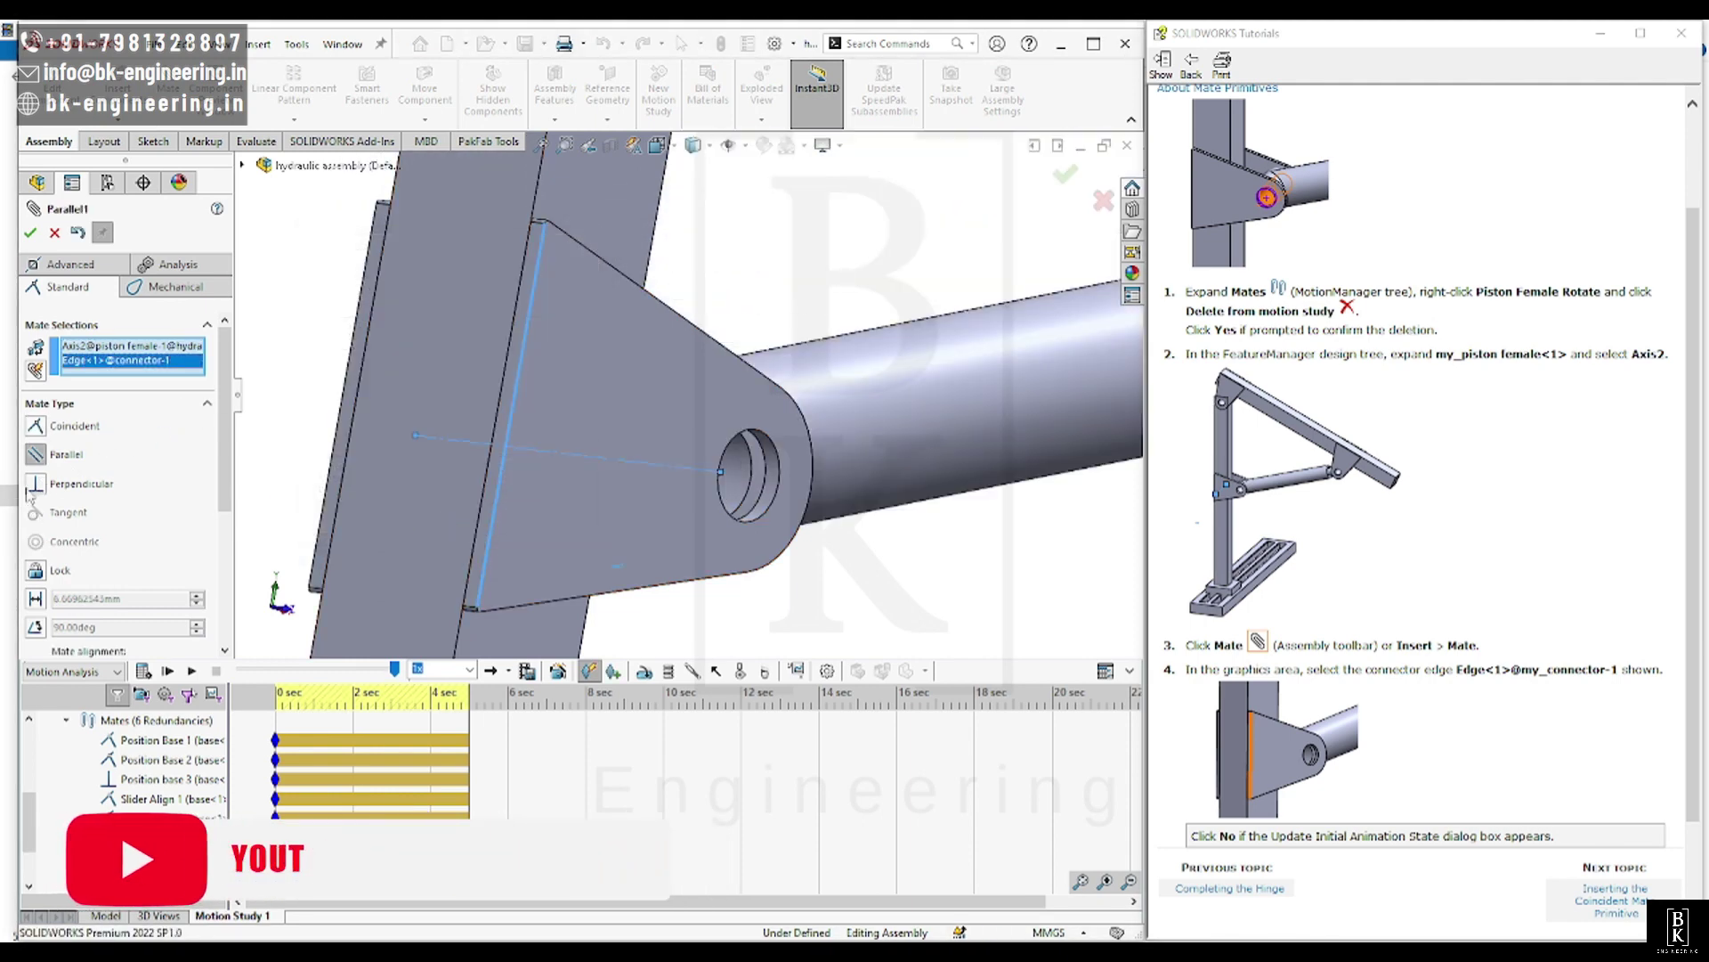
pyautogui.click(82, 484)
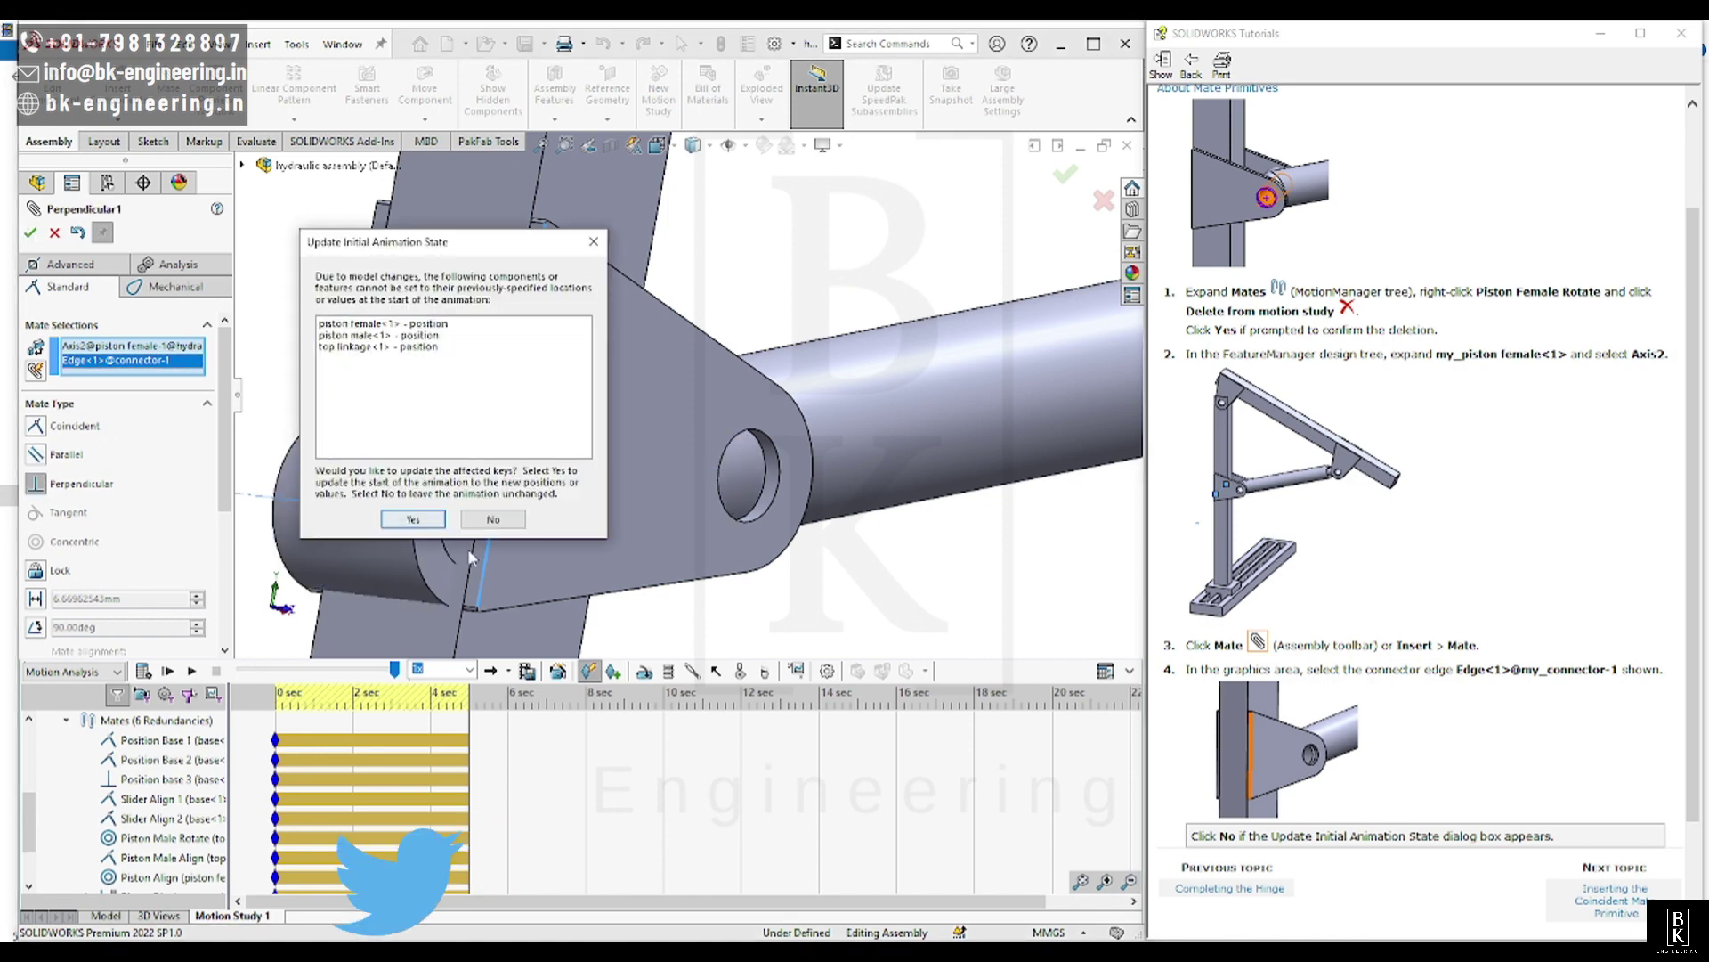
pyautogui.click(492, 520)
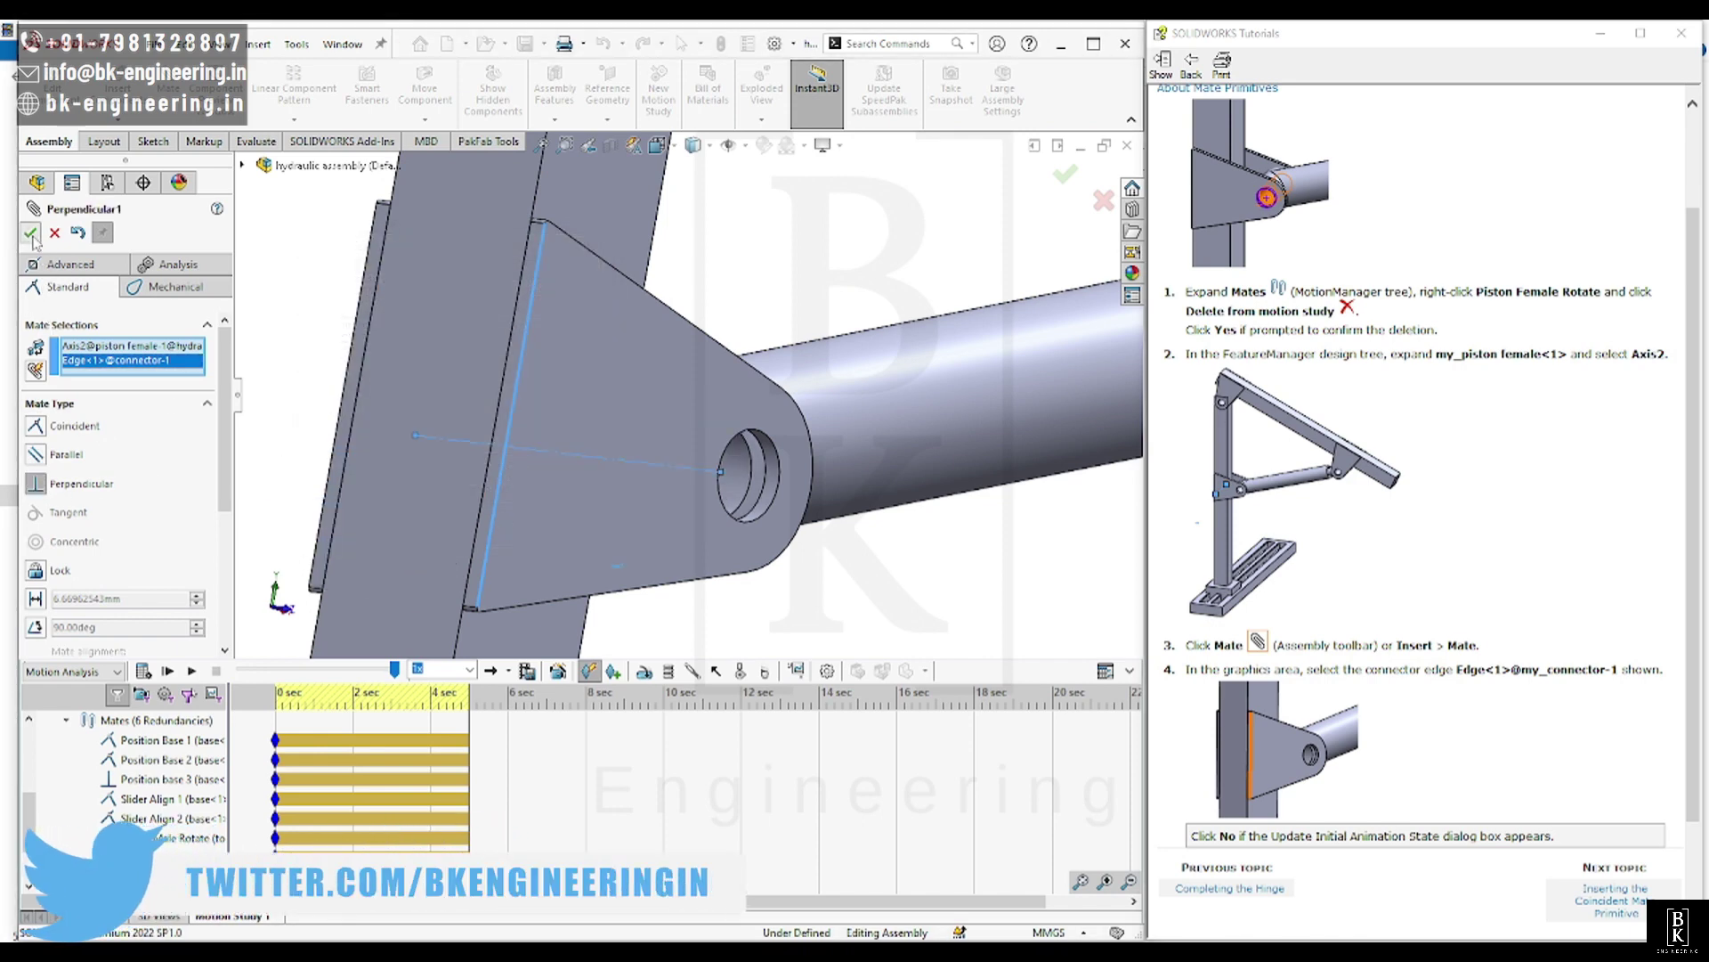
pyautogui.scroll(6, 804, 489)
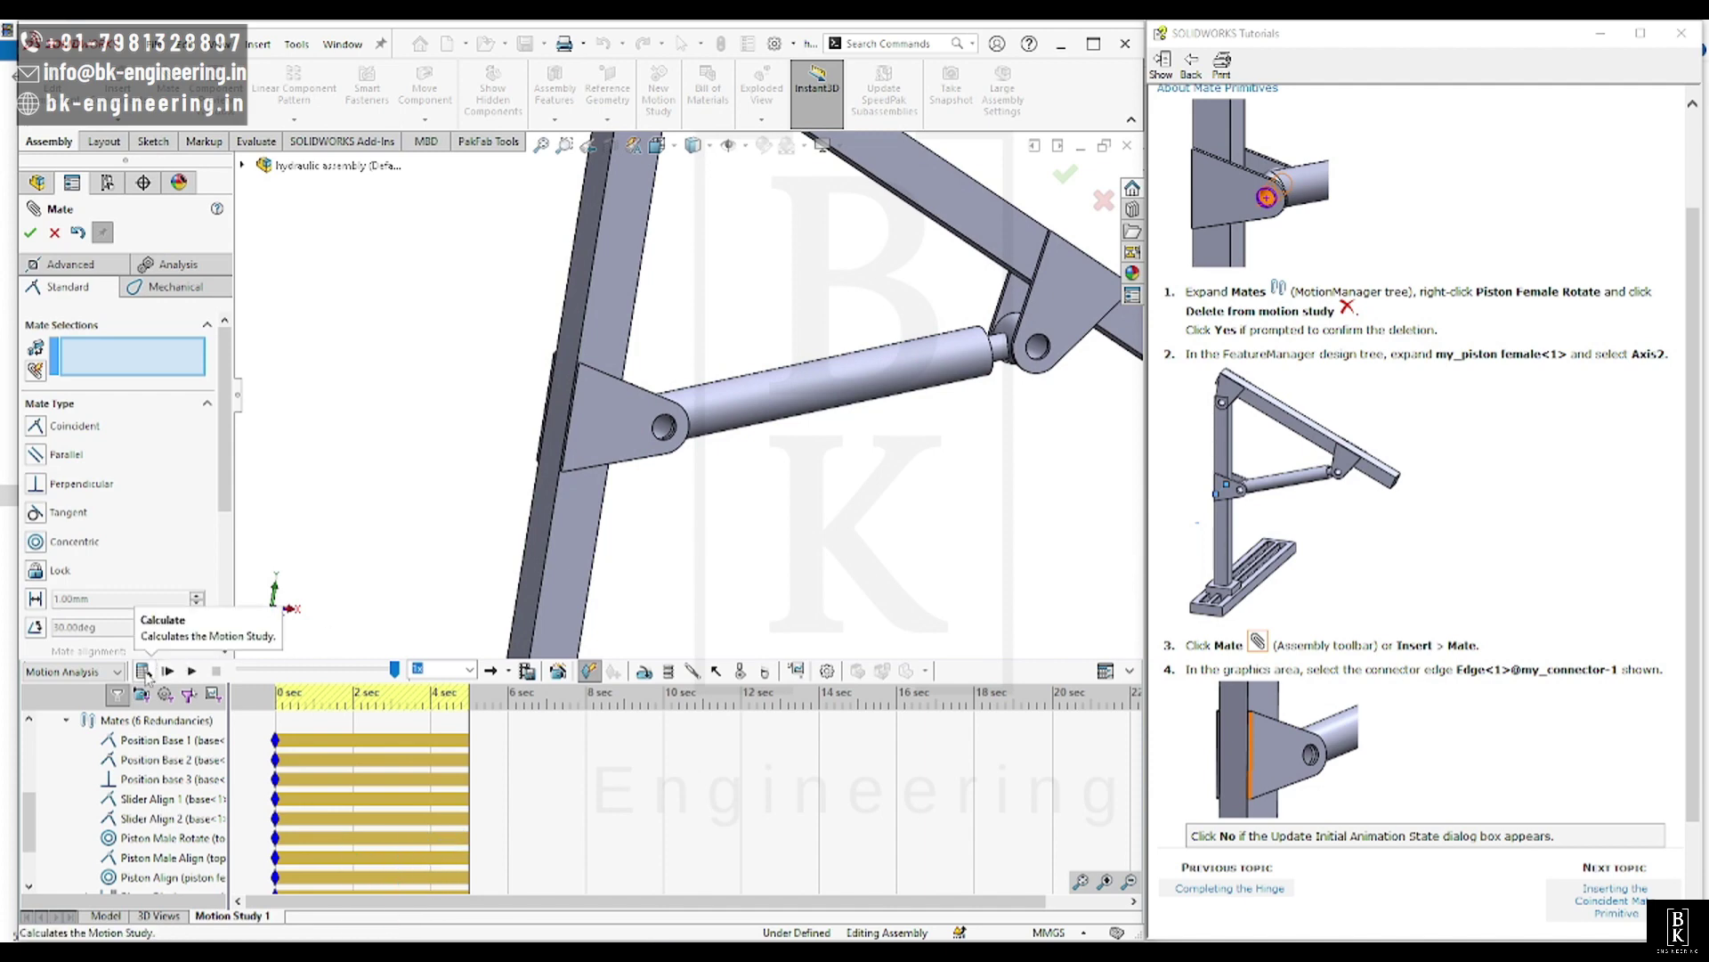
# Close the Mate PropertyManager, recalculate the study to 5 redundancies, and collapse the Mates folder.
pyautogui.click(30, 233)
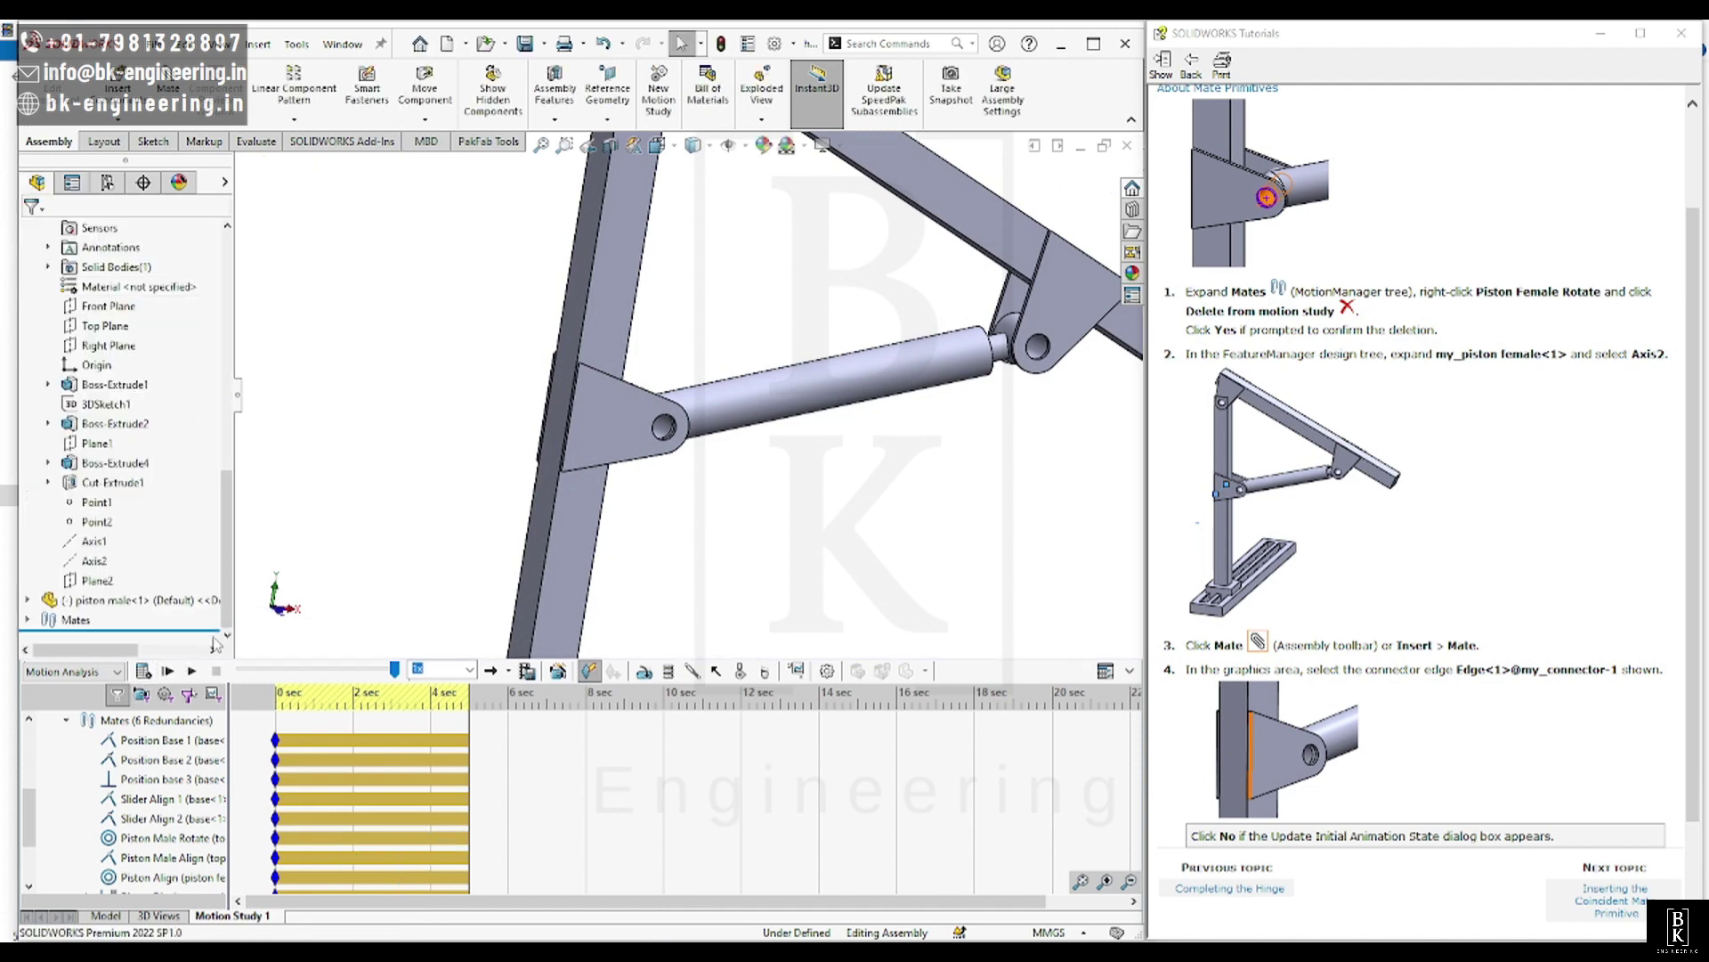
pyautogui.click(144, 672)
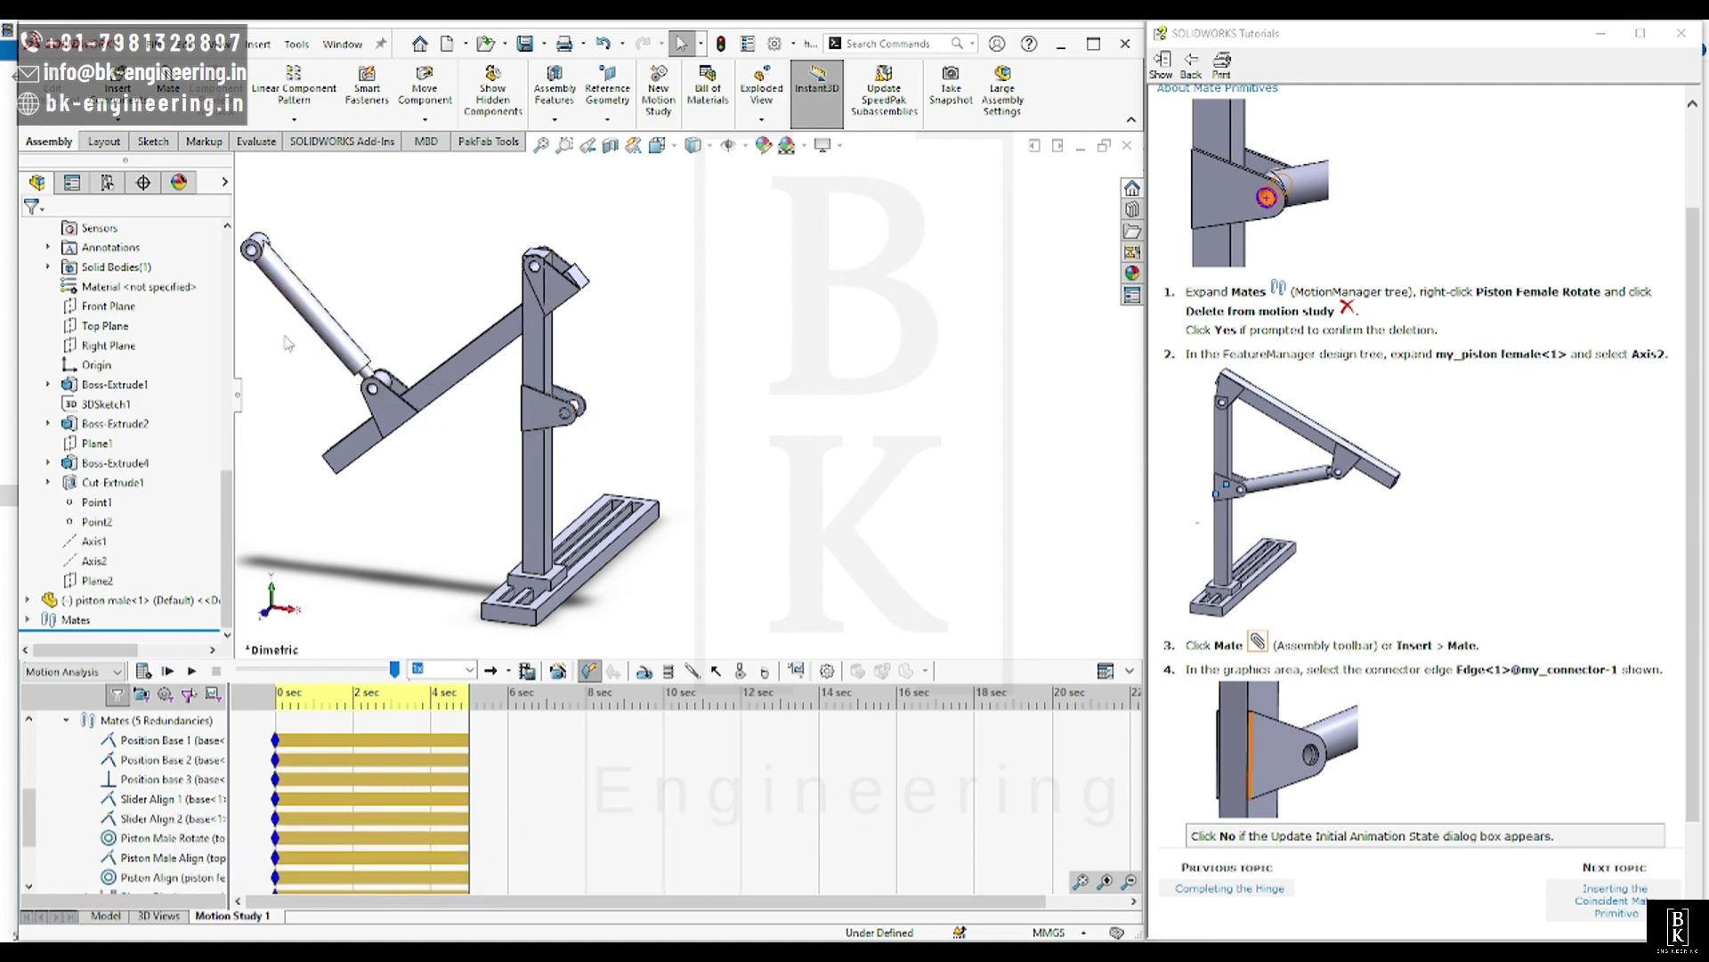
pyautogui.scroll(-1, 161, 807)
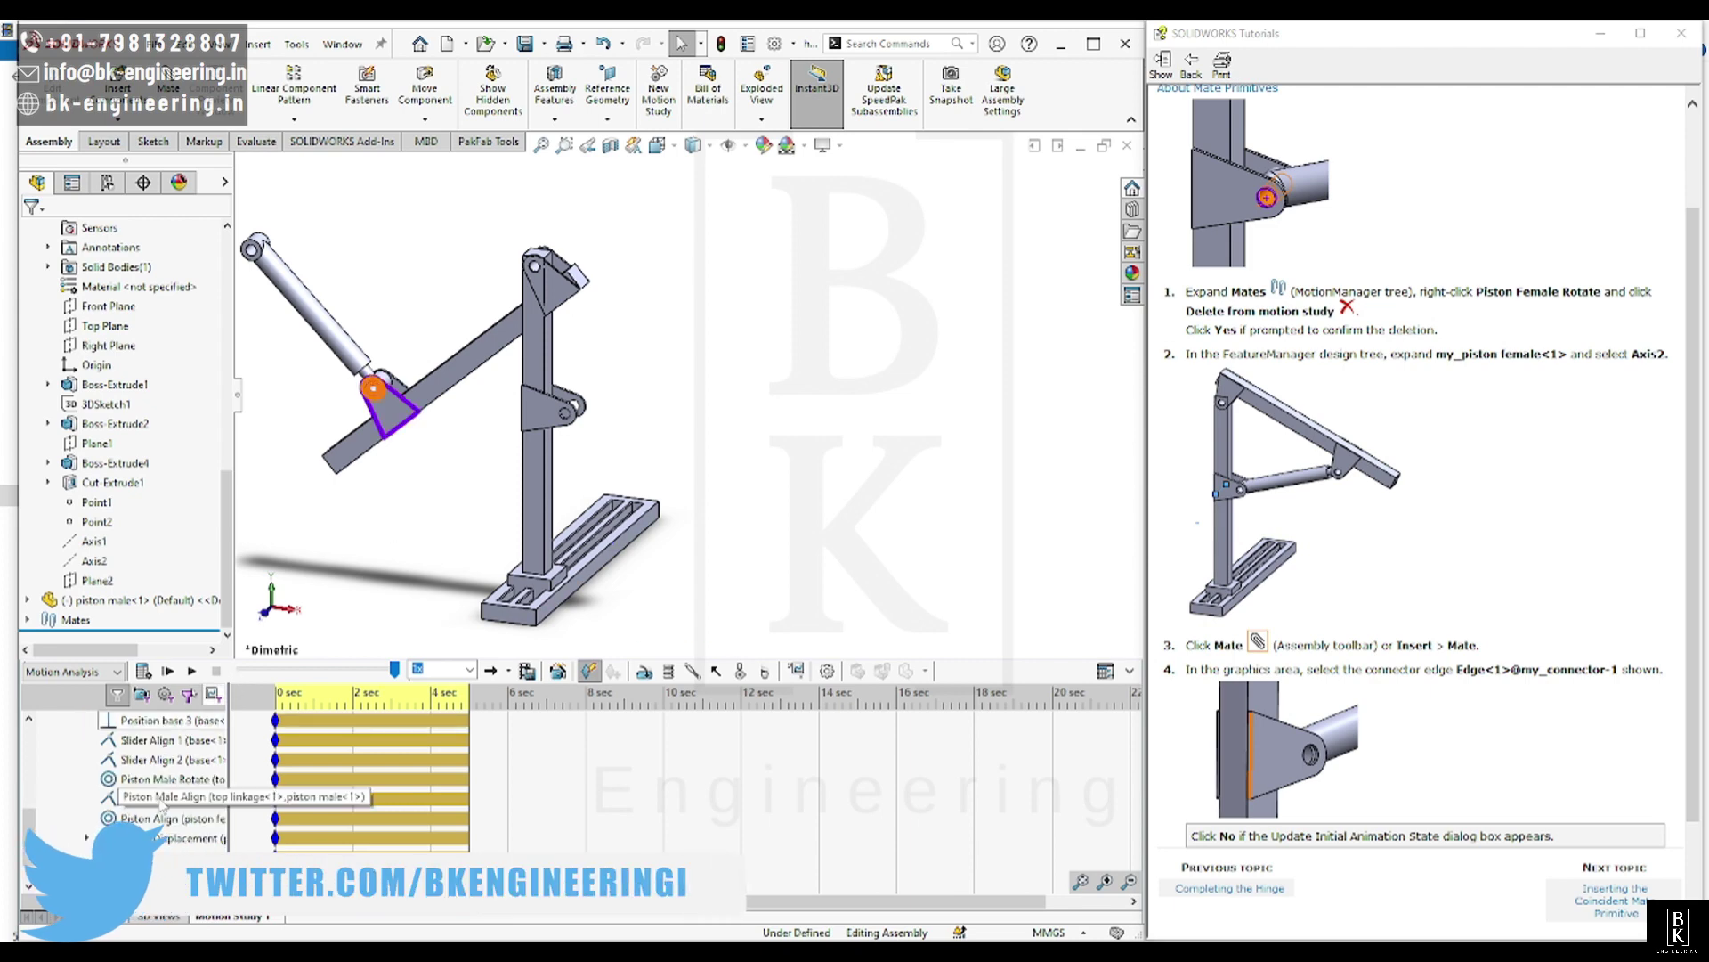
pyautogui.scroll(3, 154, 812)
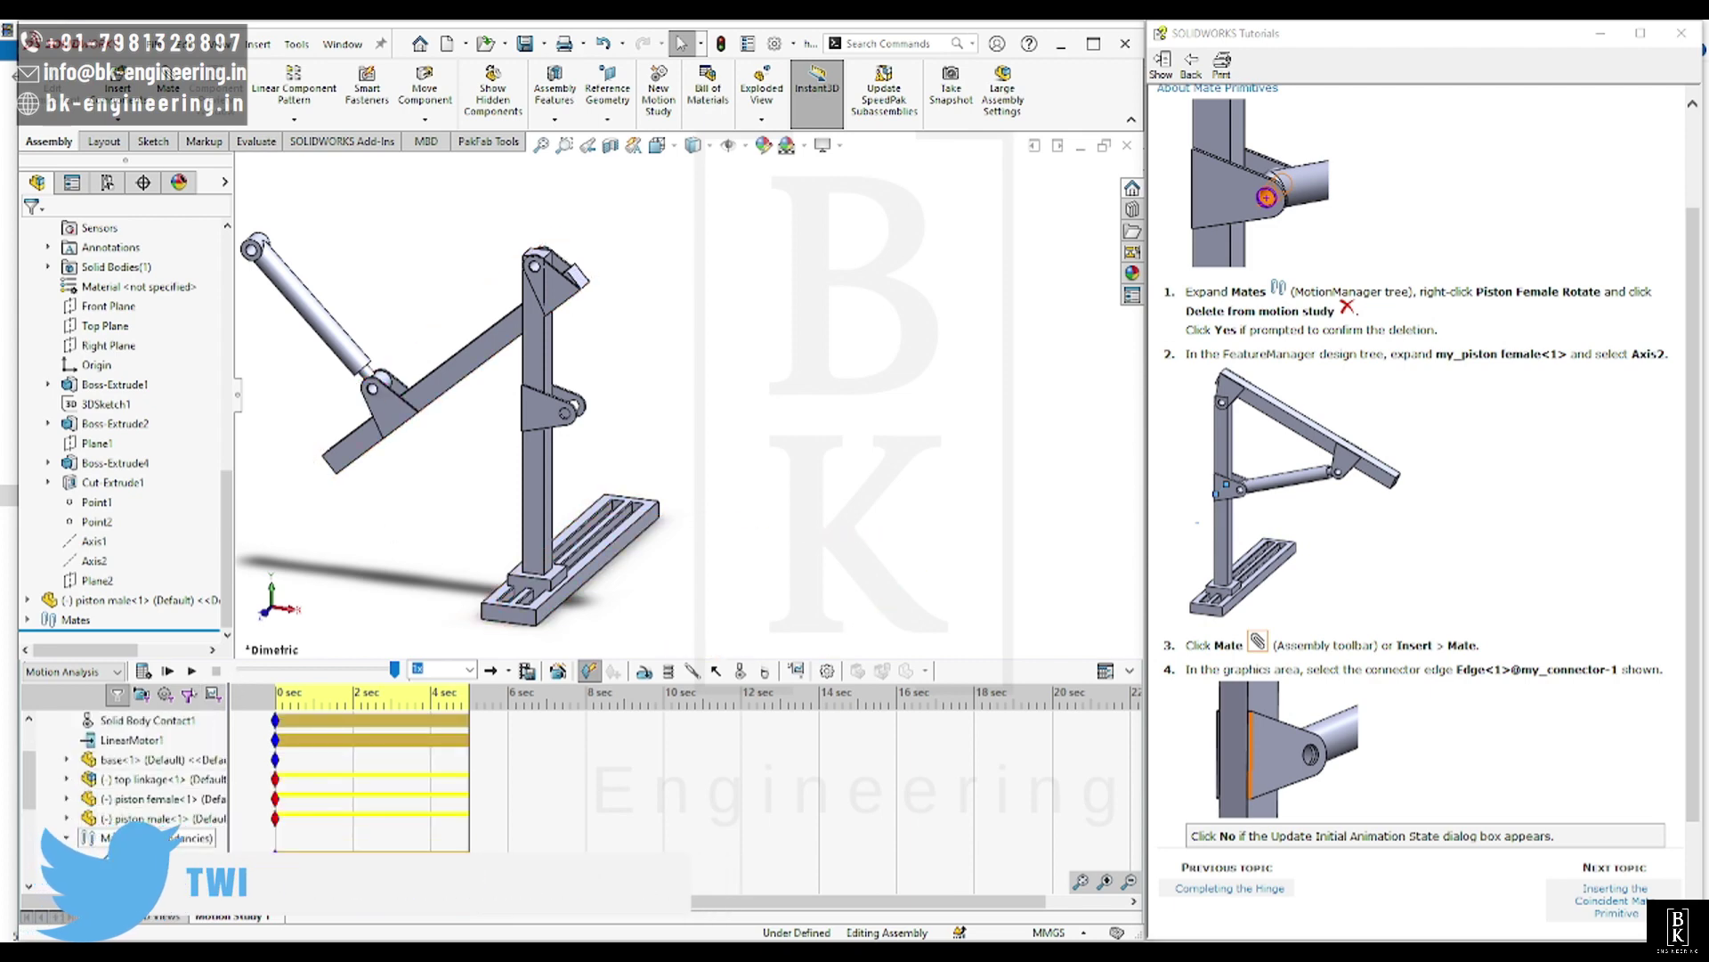
pyautogui.click(67, 836)
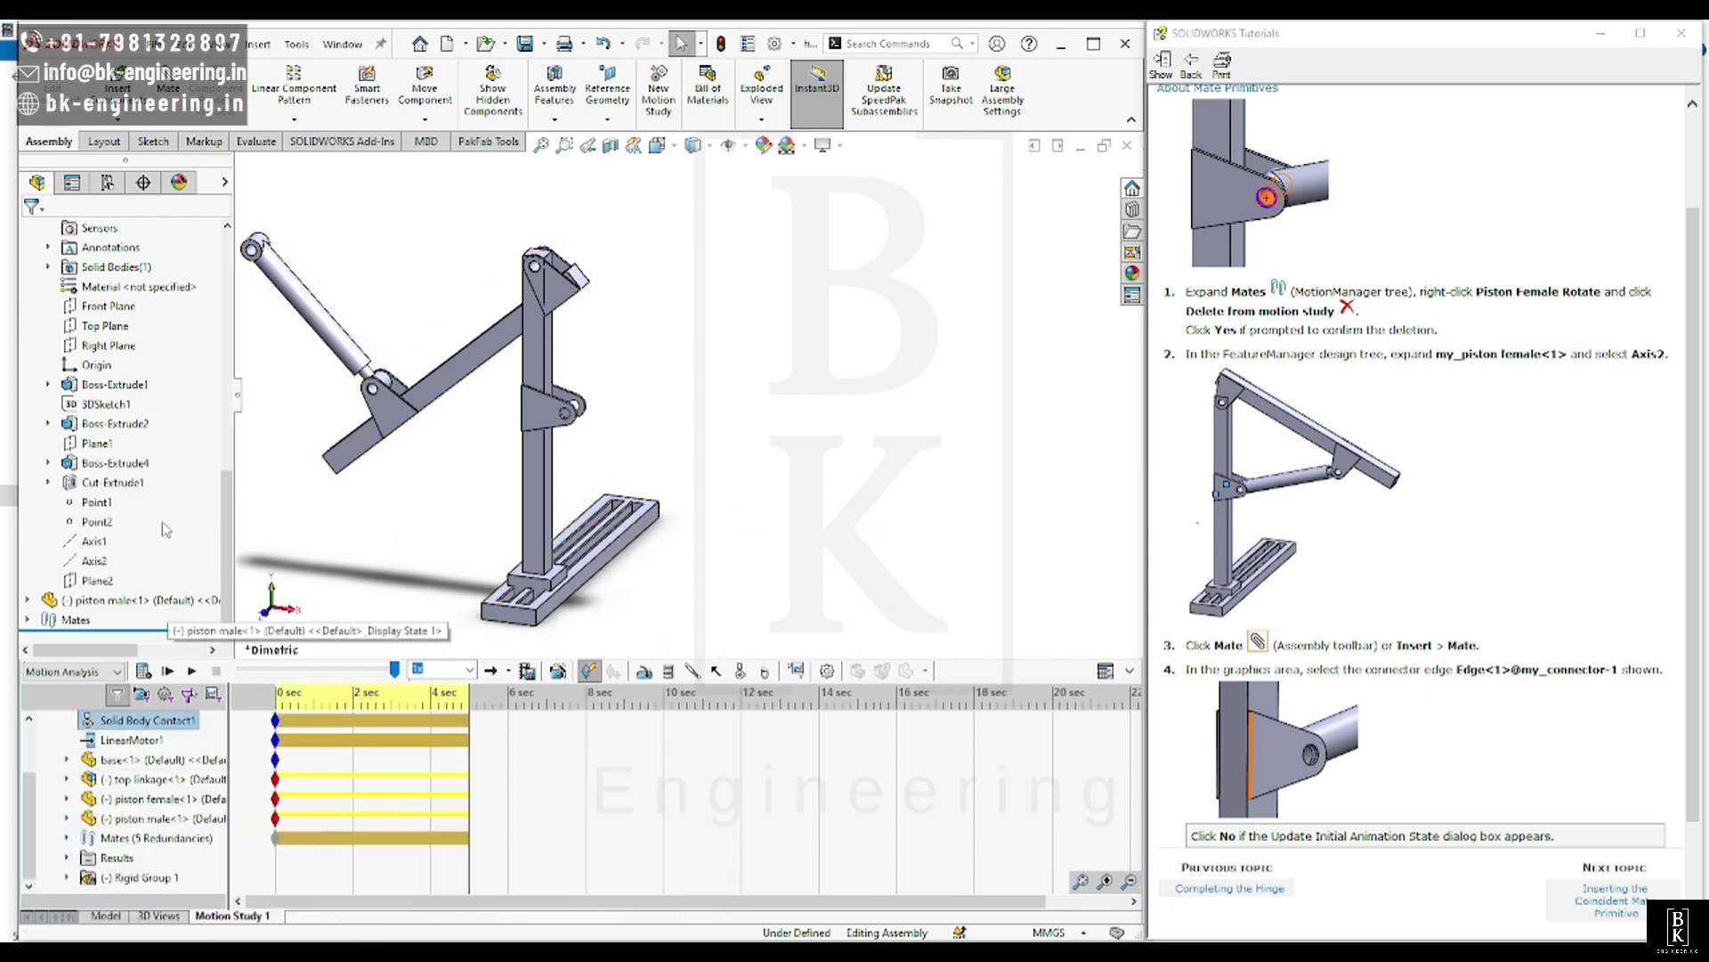
pyautogui.scroll(6, 166, 529)
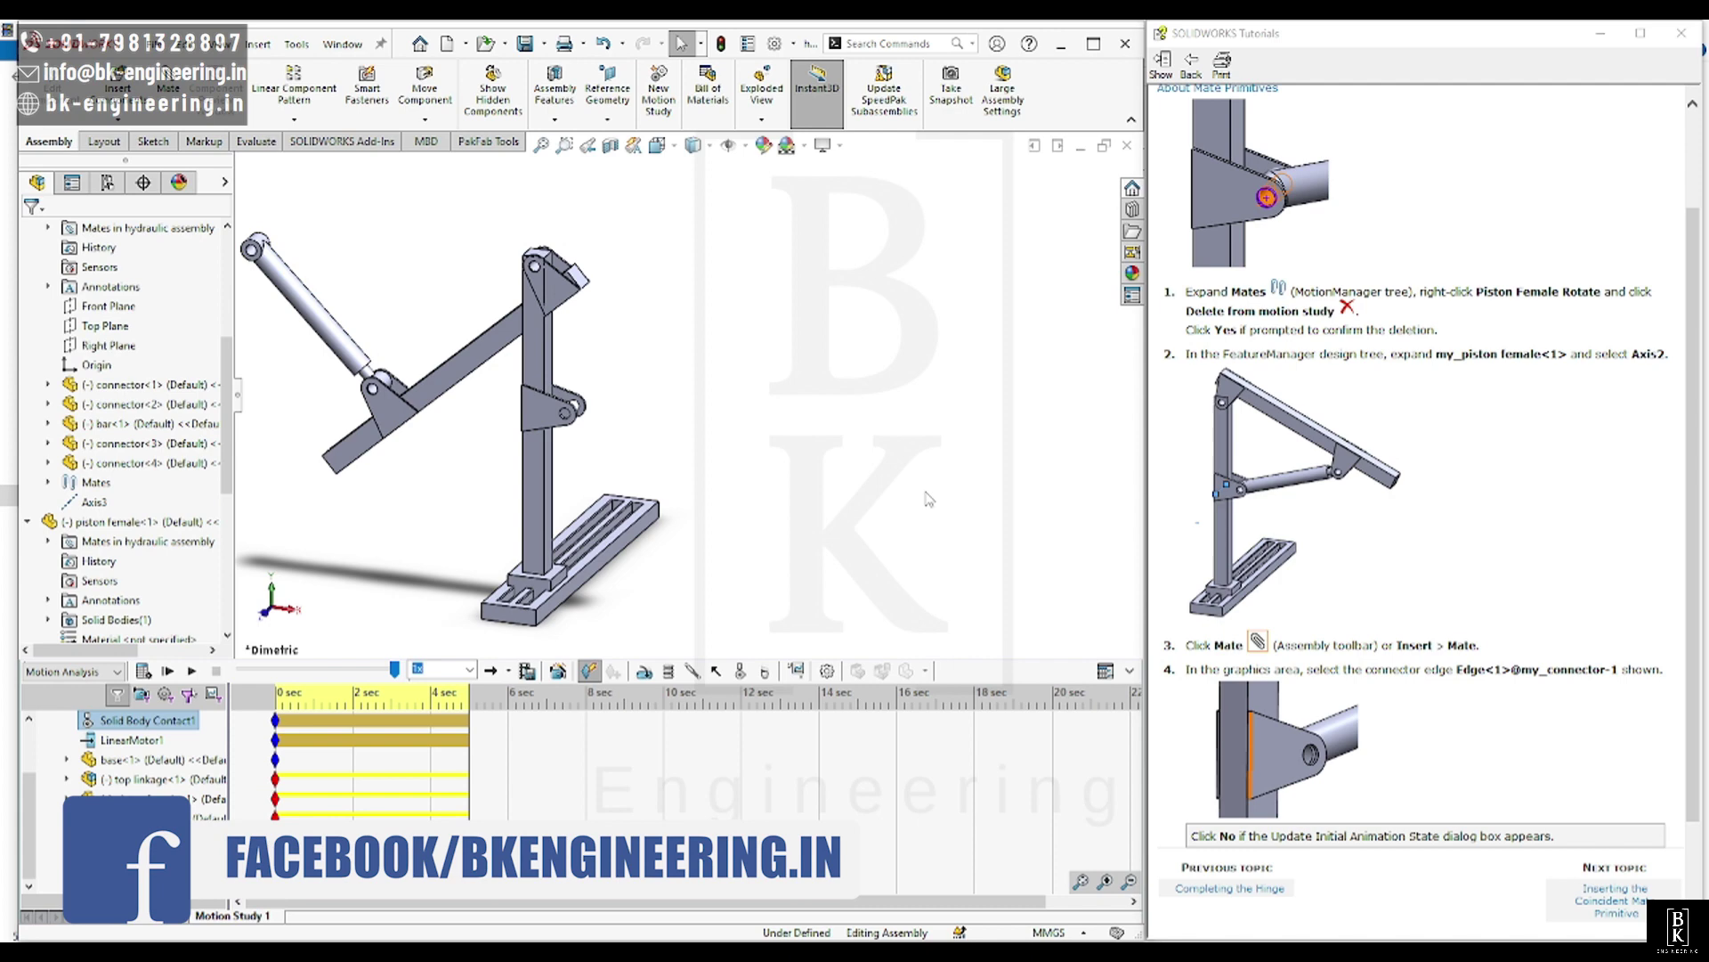
pyautogui.scroll(-3, 1408, 630)
# Make connector<2> Axis1 coincident with piston female<1> Point1, keep start positions, and recalculate.
pyautogui.click(1608, 905)
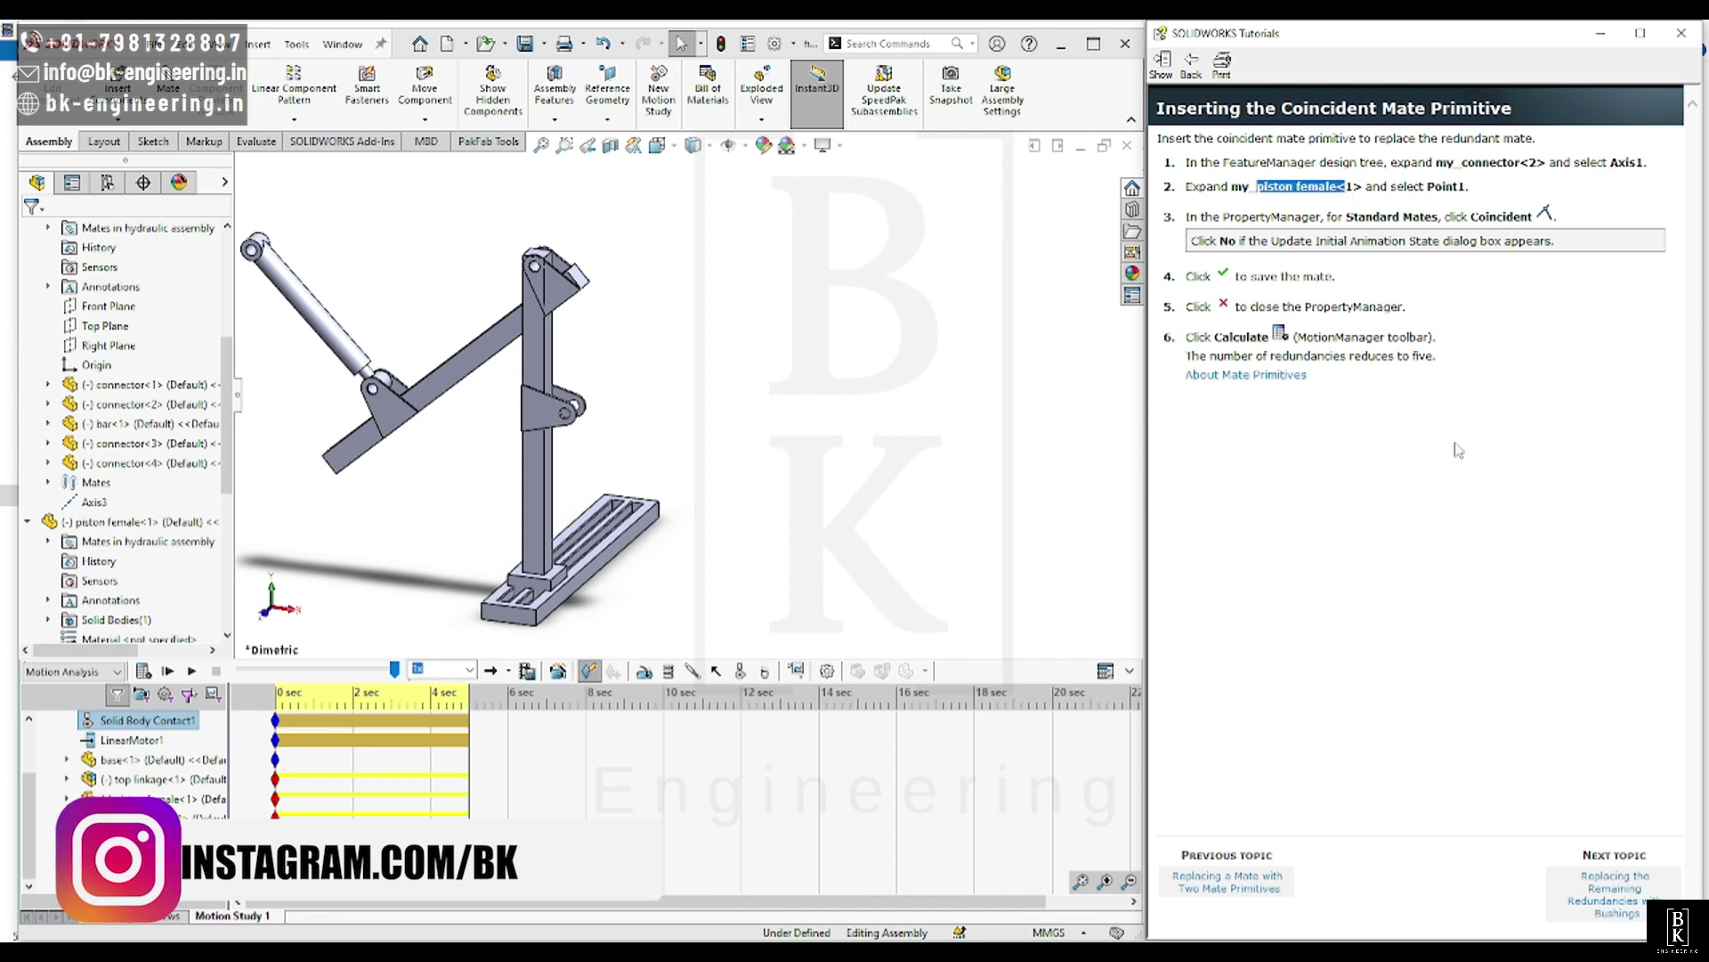
pyautogui.click(1482, 177)
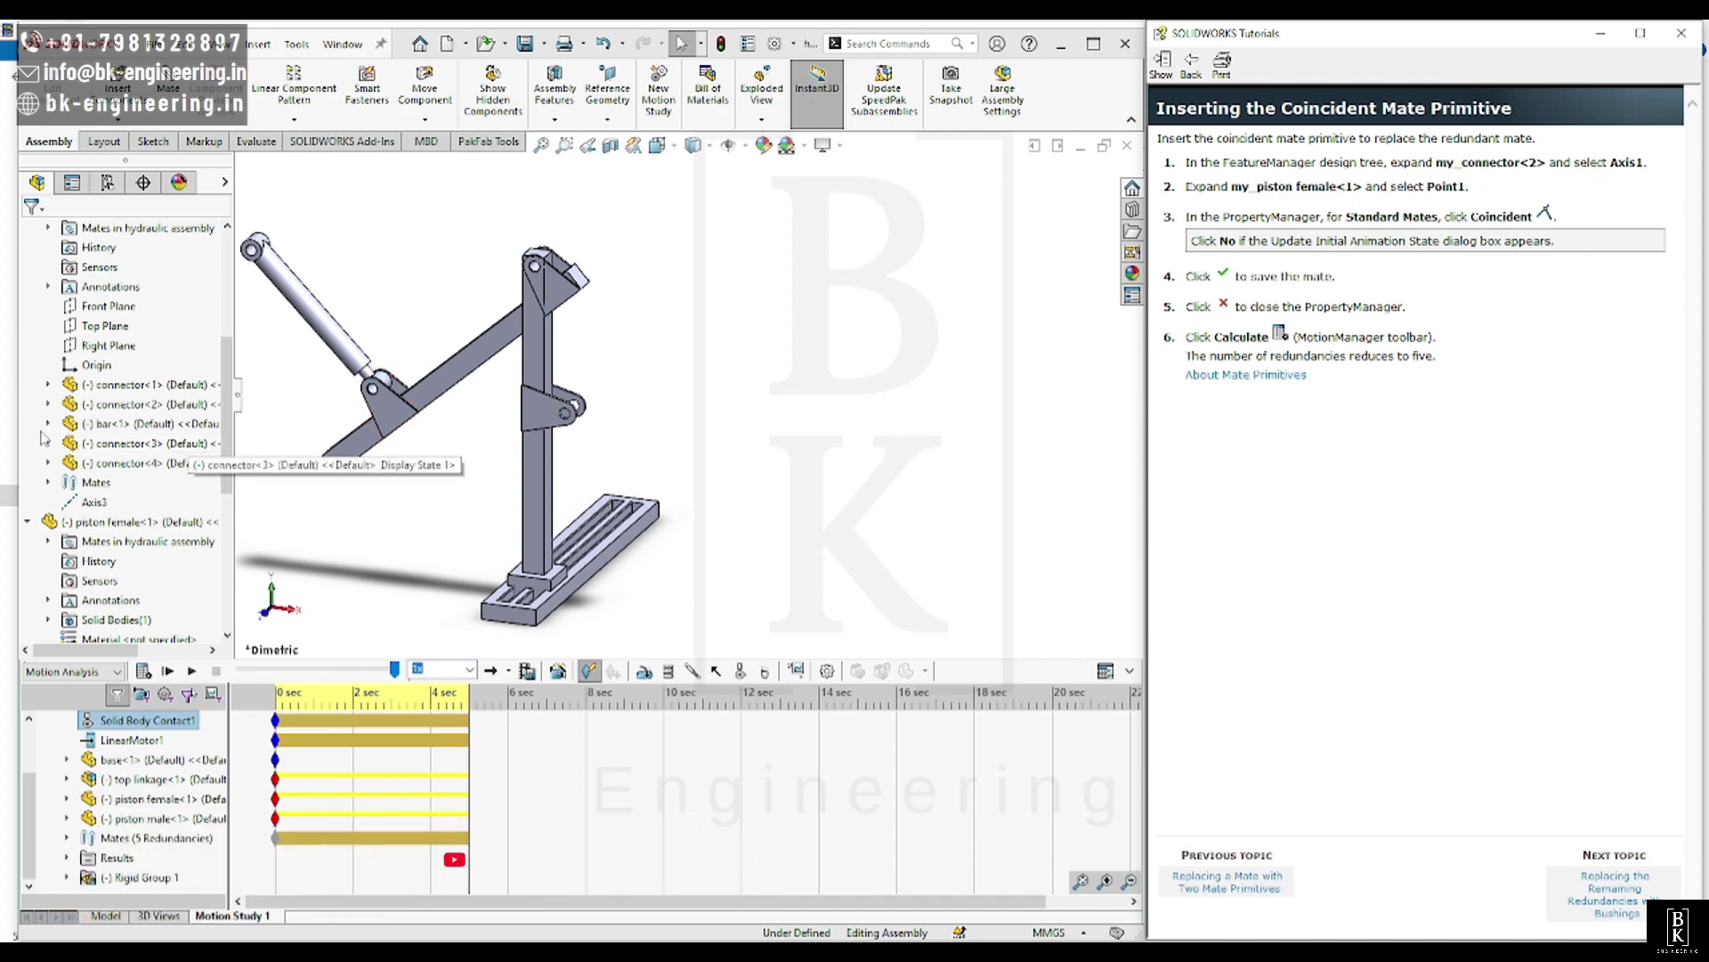
pyautogui.click(48, 404)
pyautogui.scroll(-5, 108, 411)
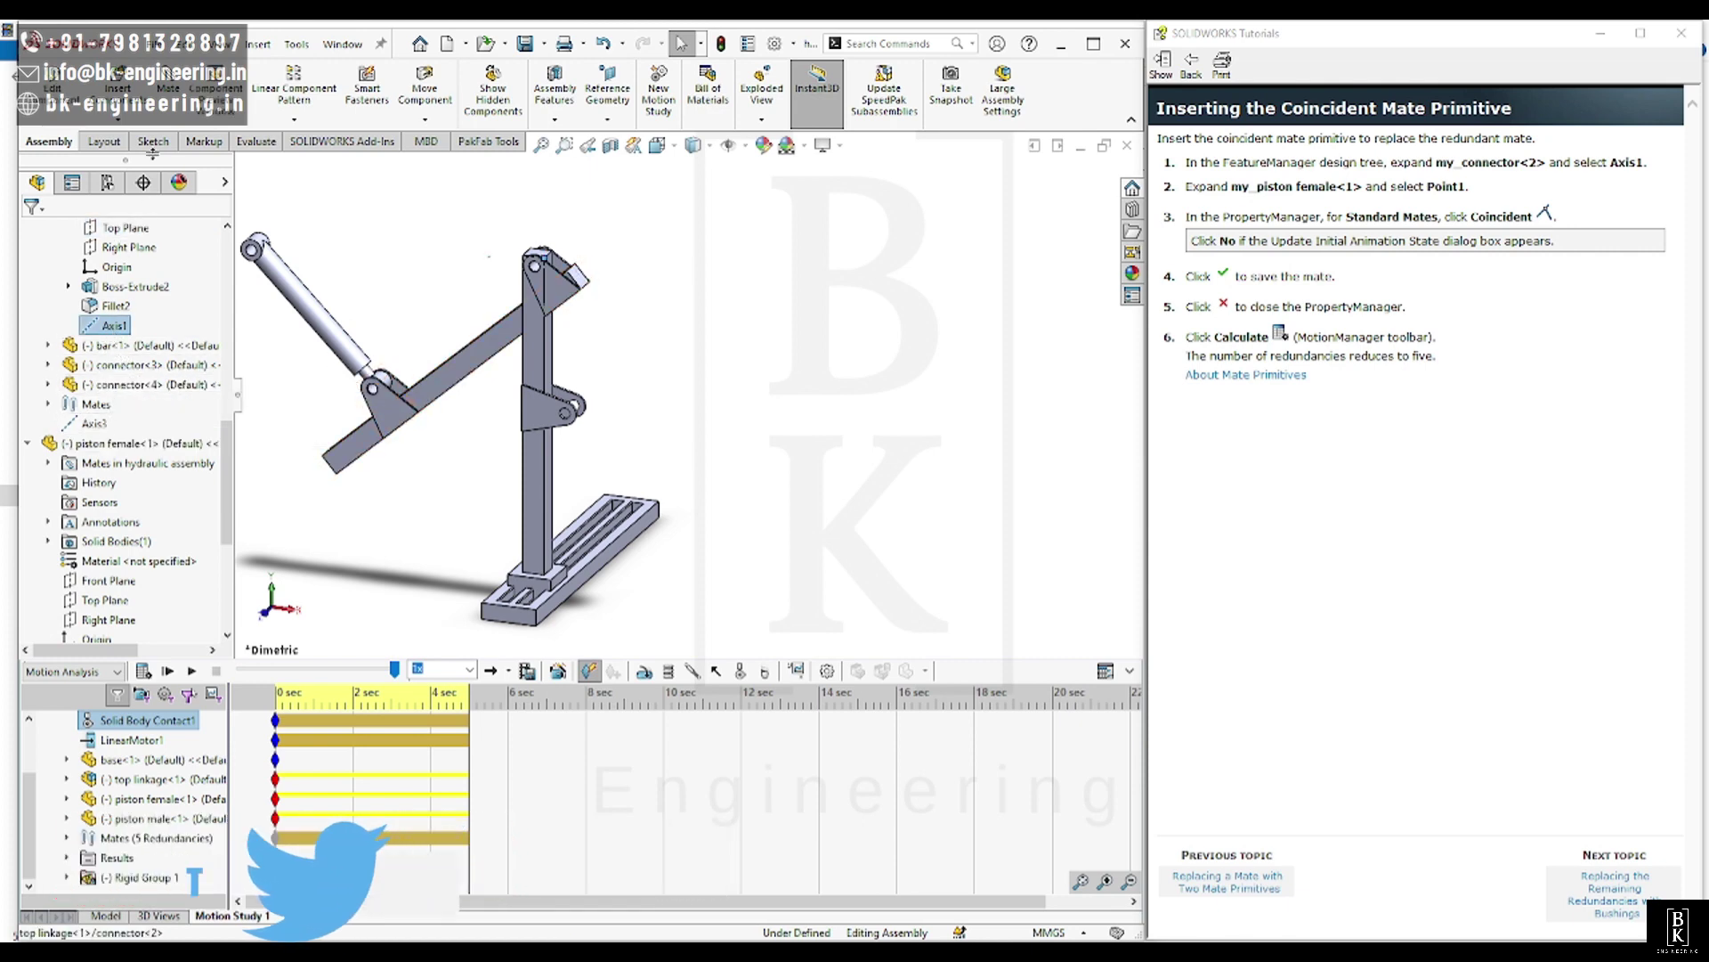
pyautogui.click(29, 442)
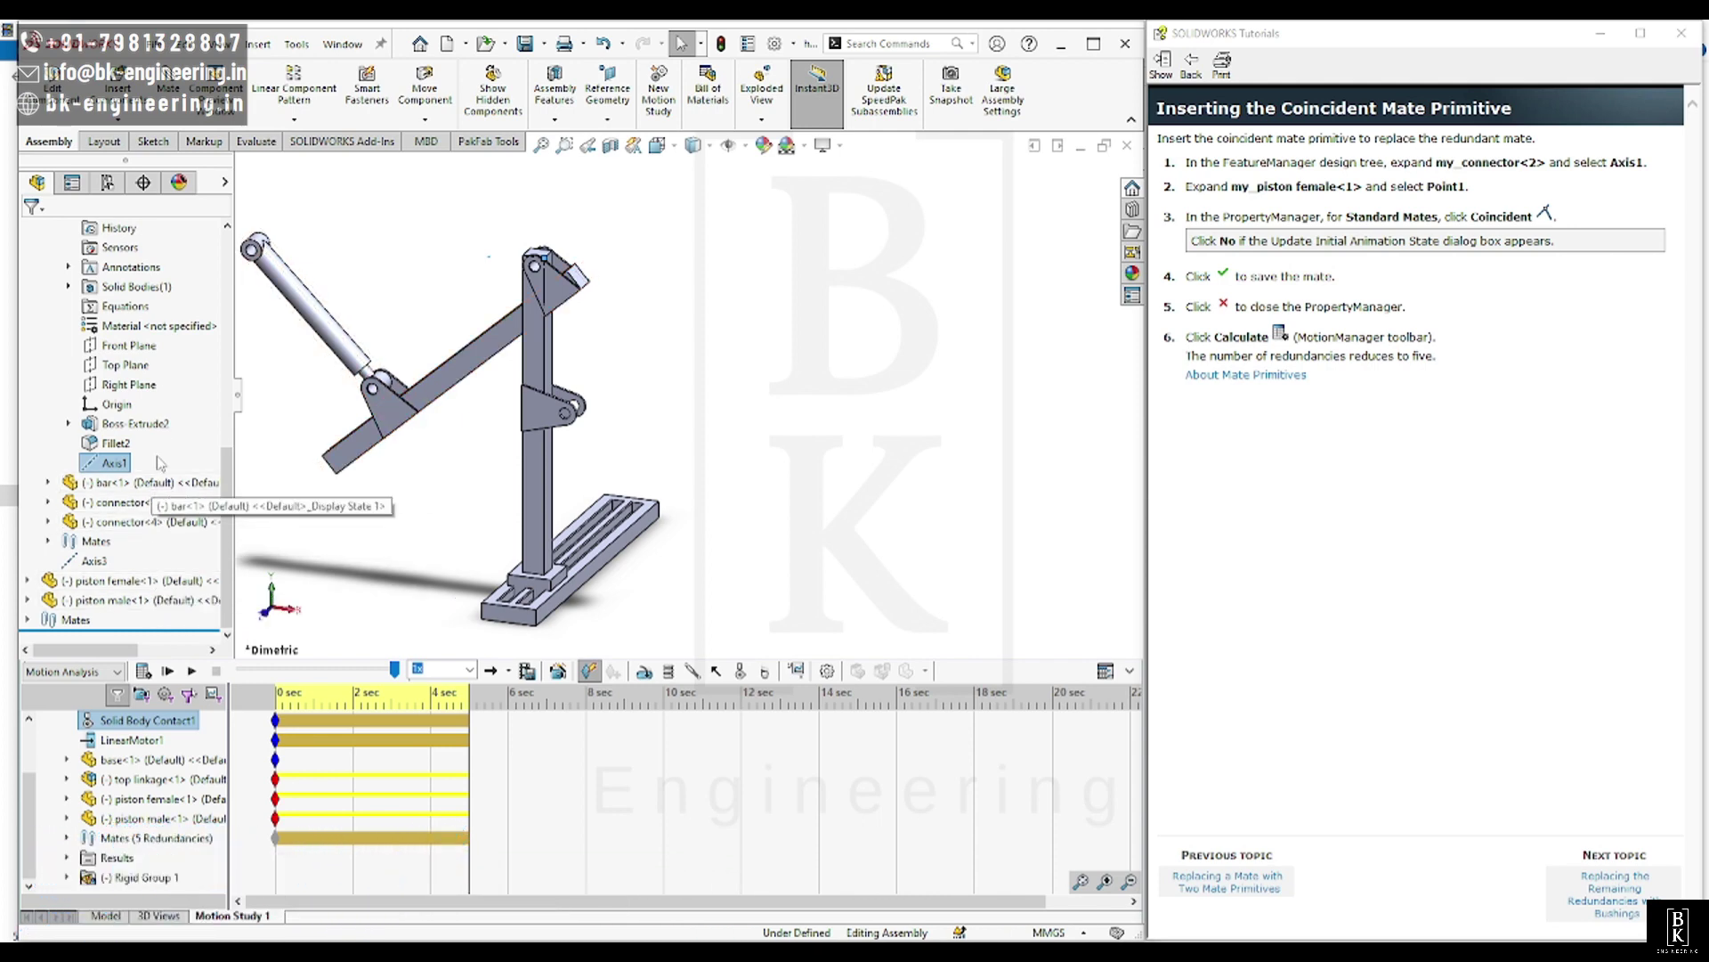
pyautogui.click(32, 580)
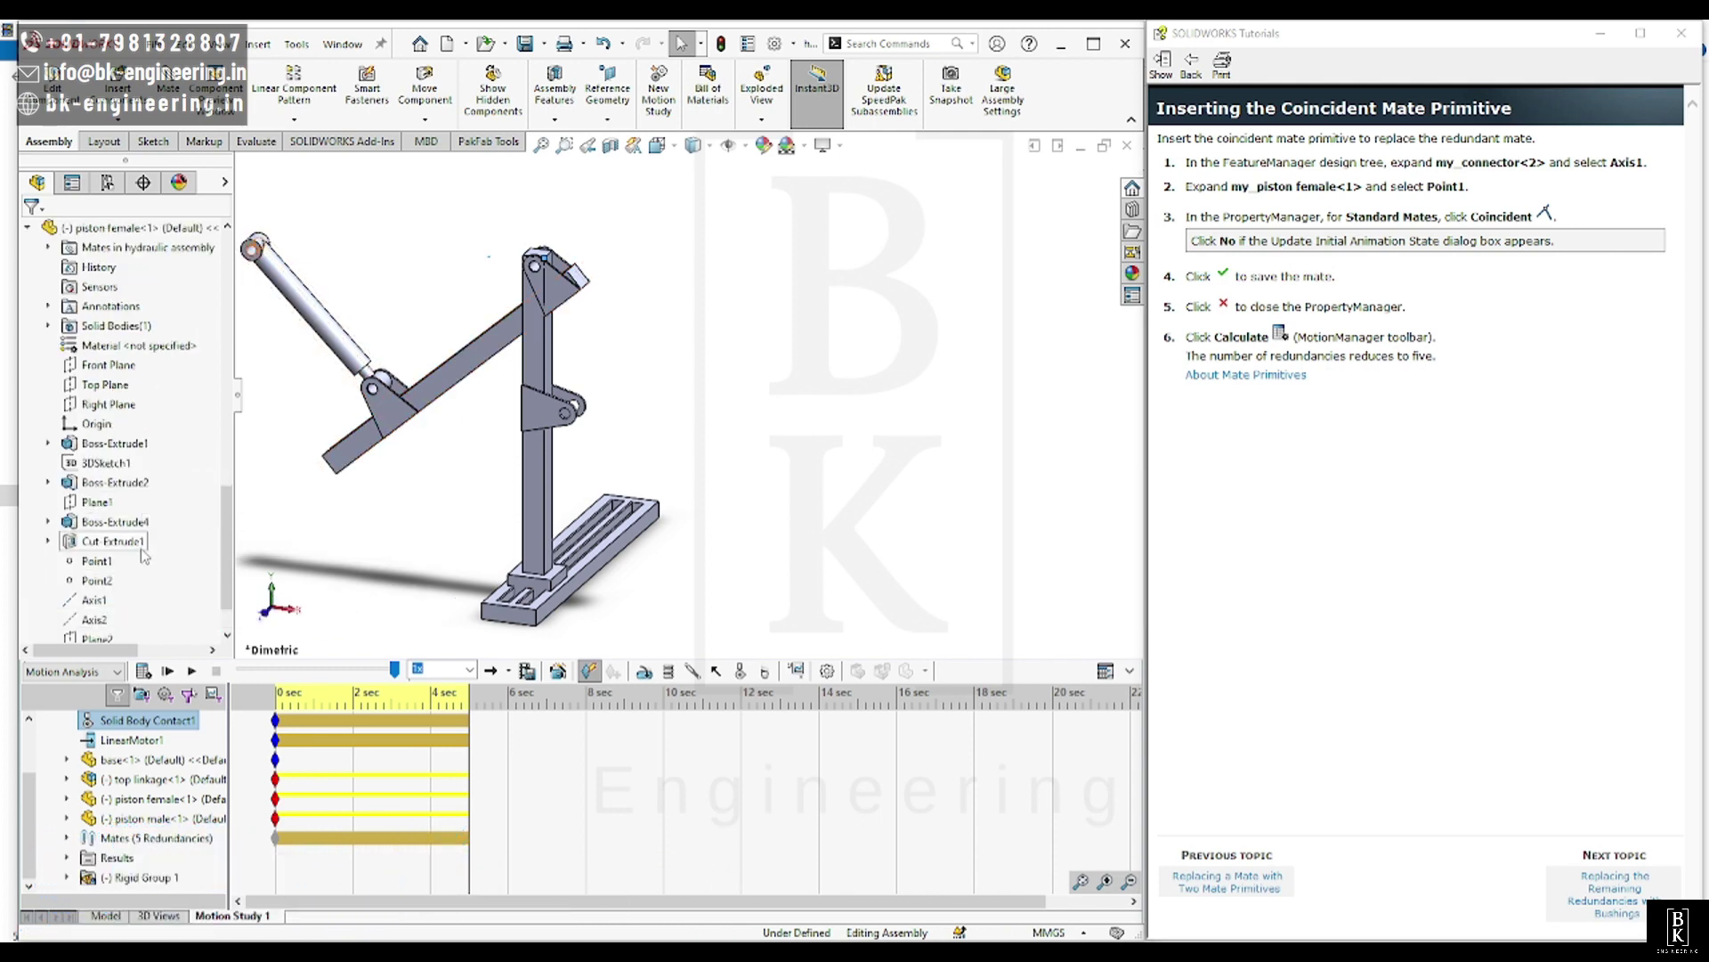
pyautogui.click(107, 566)
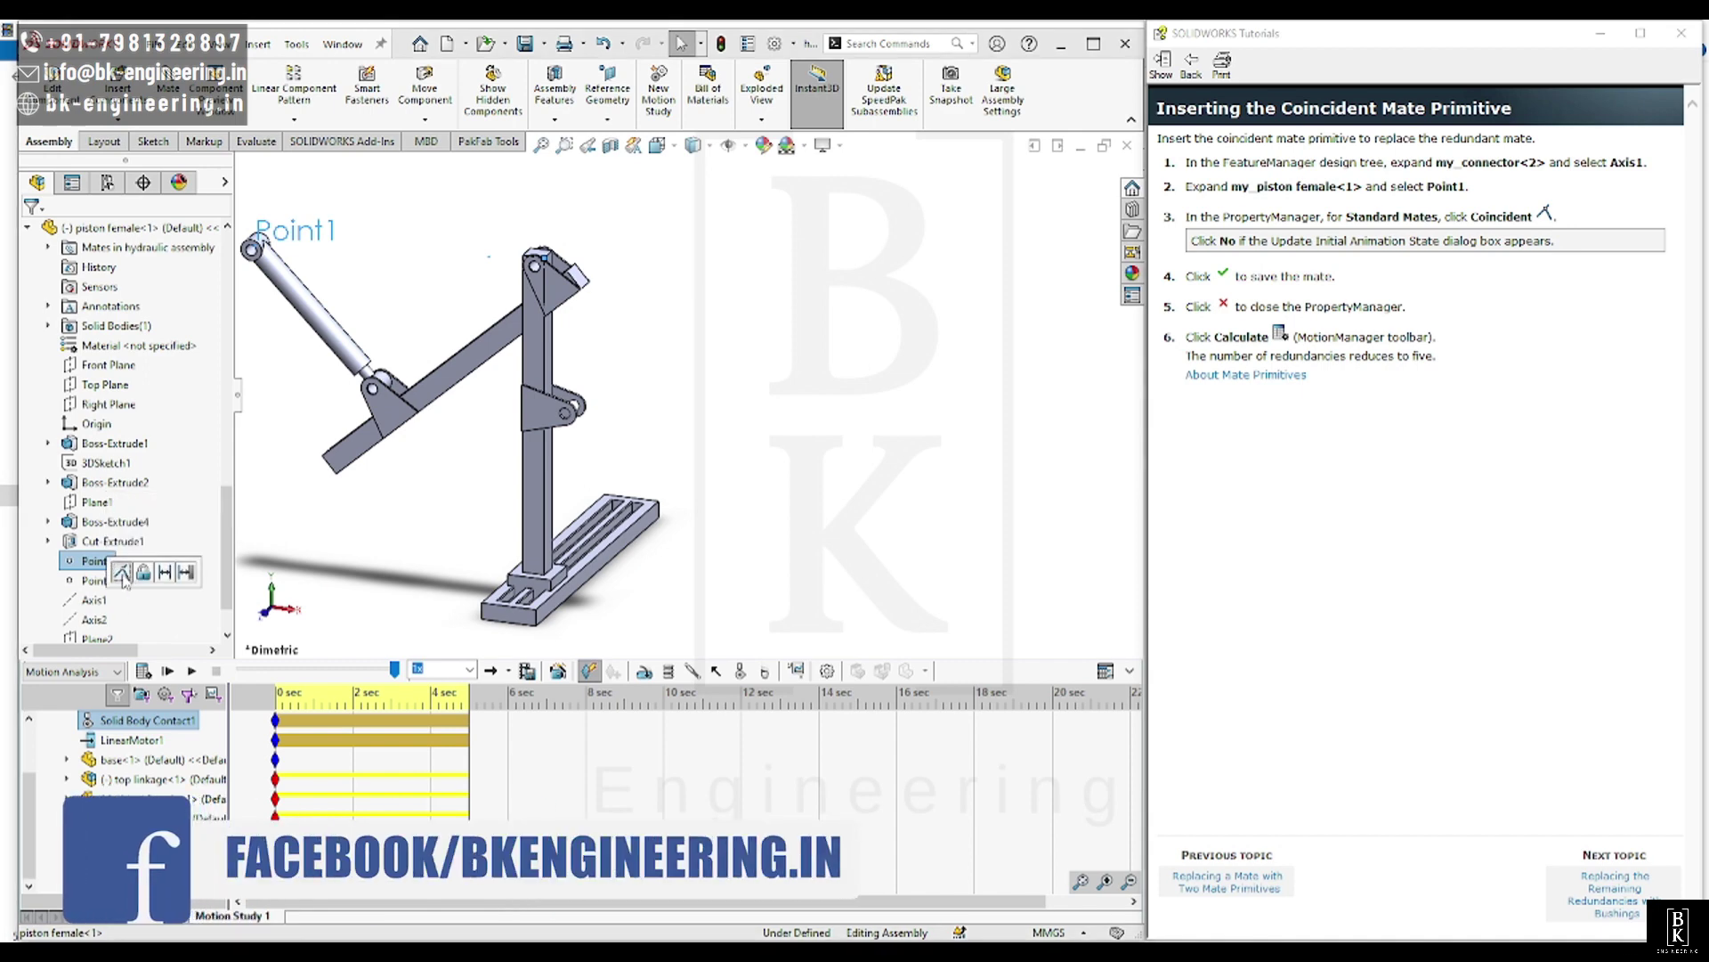
pyautogui.click(122, 573)
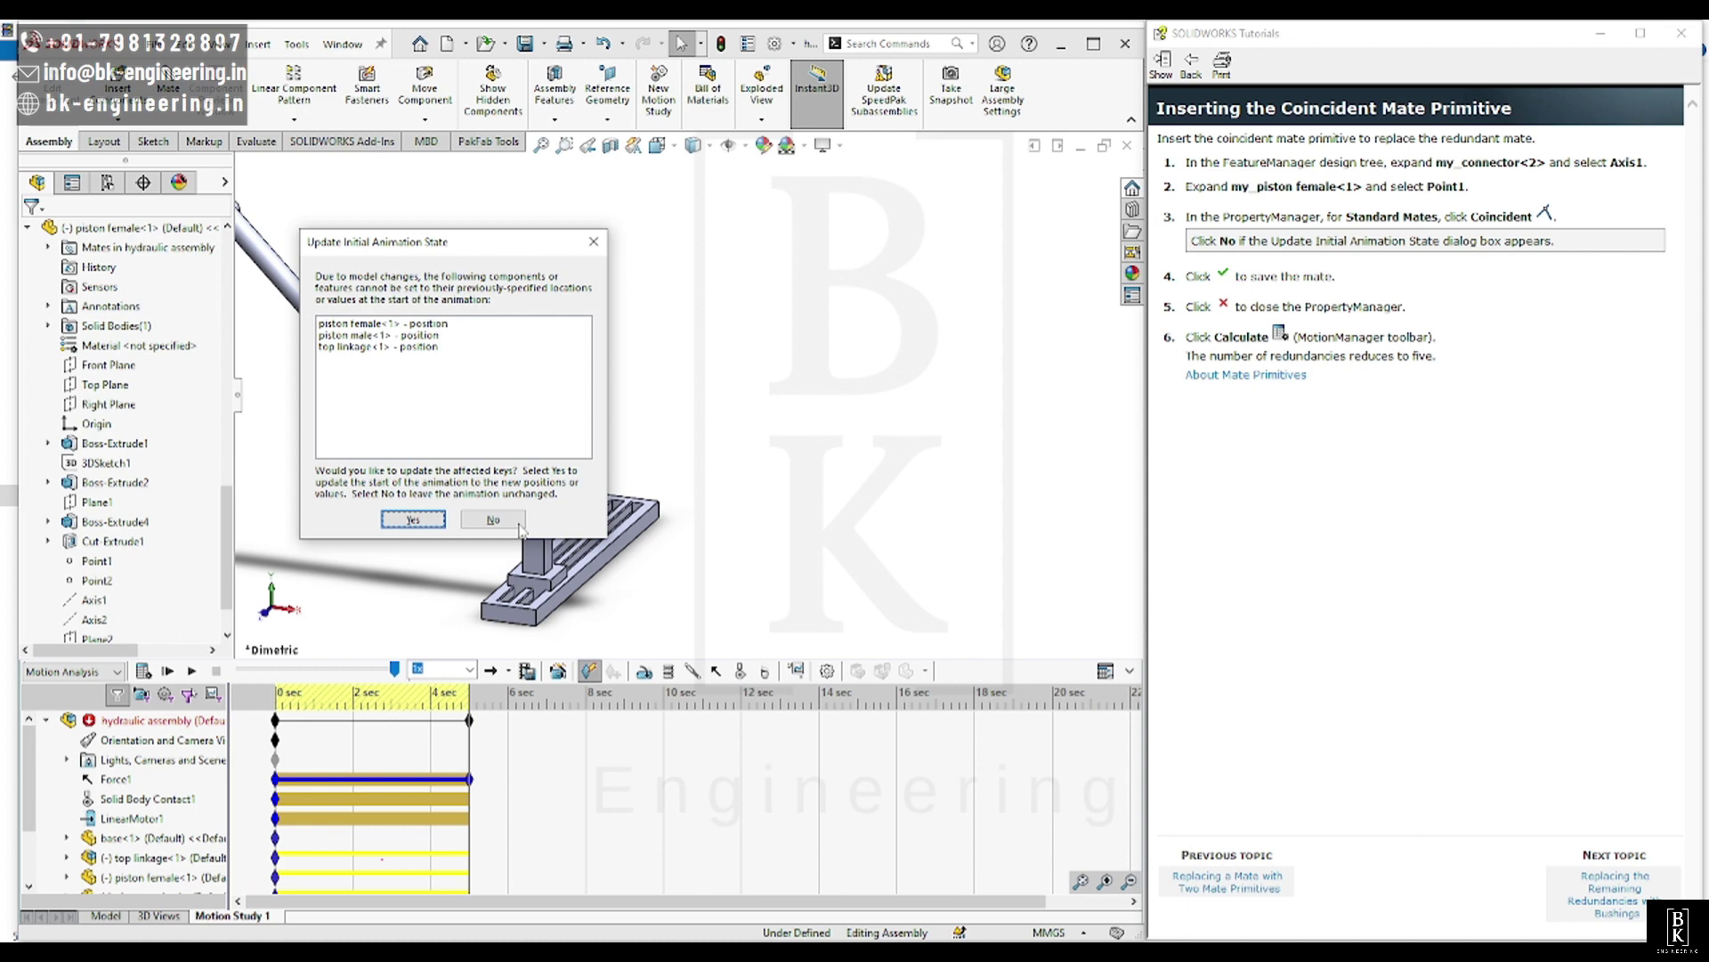
pyautogui.click(515, 521)
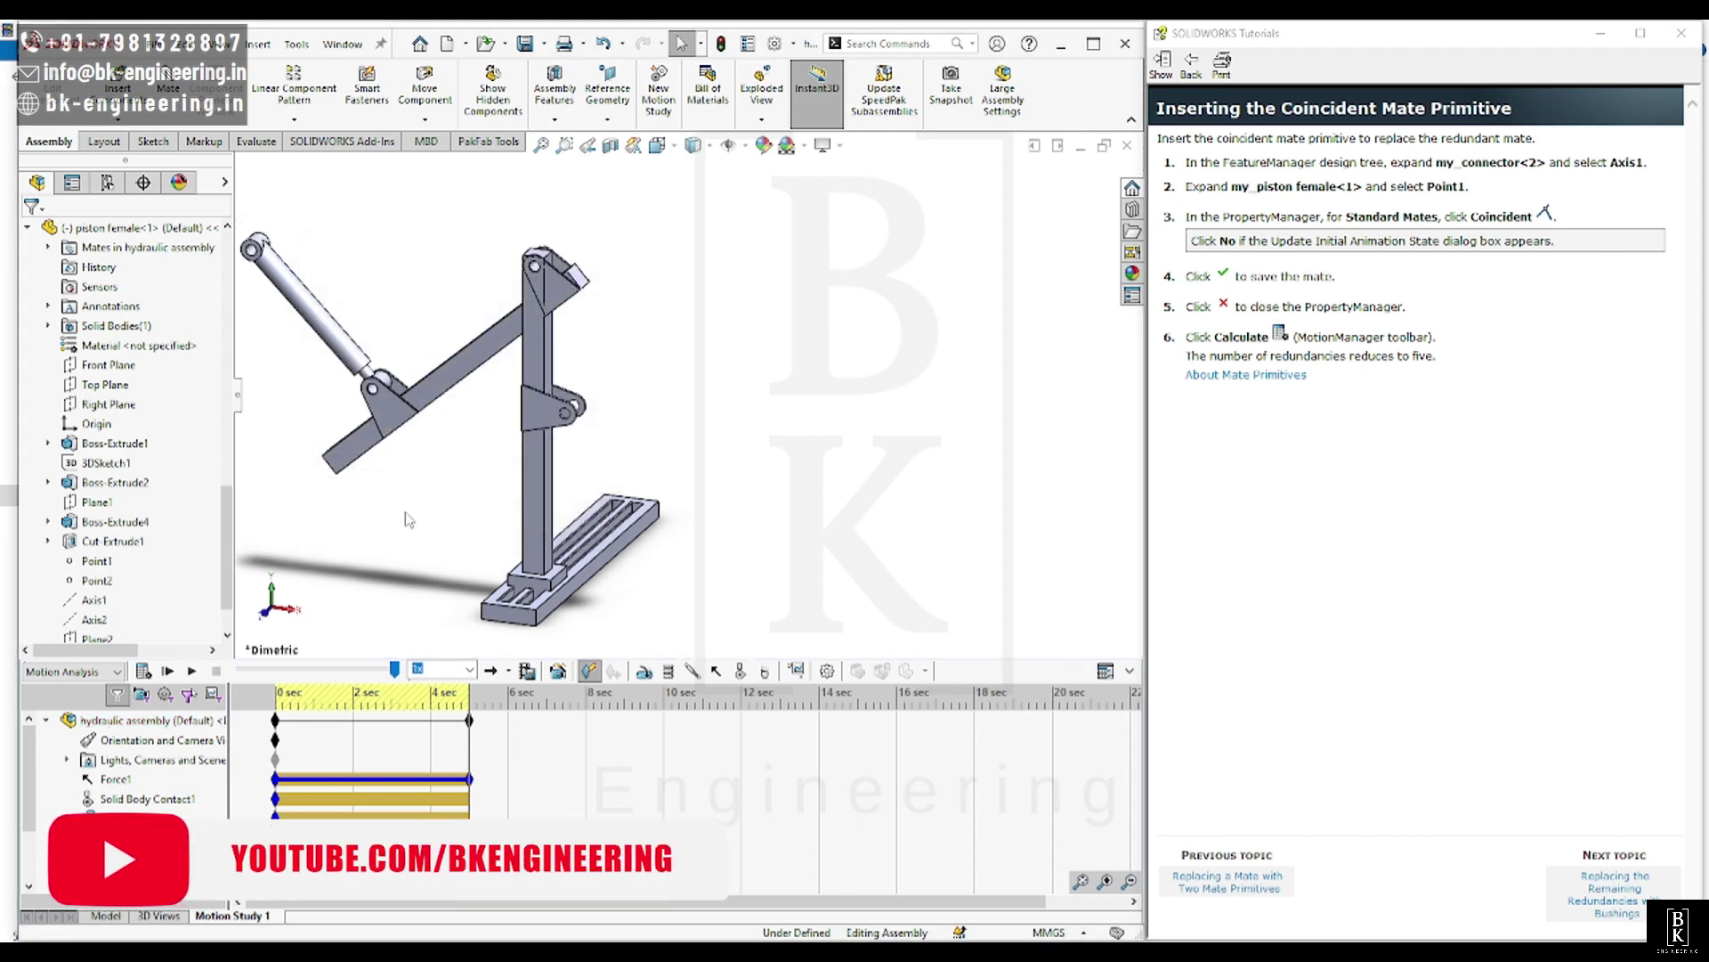
pyautogui.click(140, 669)
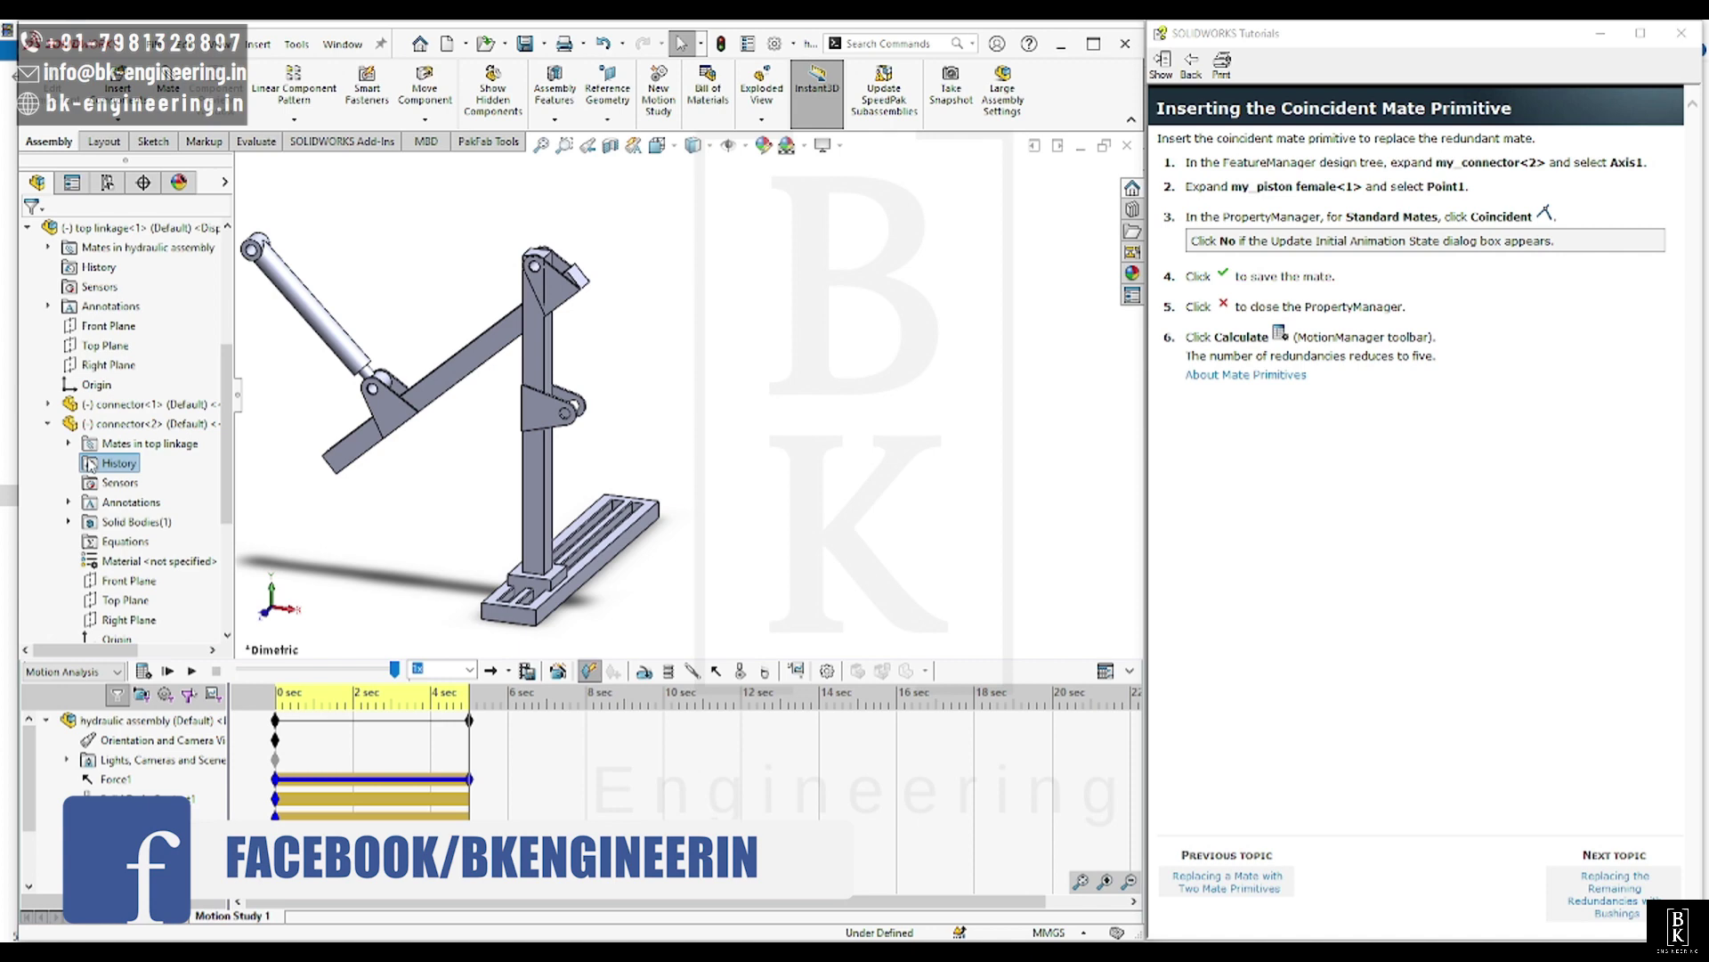
# Reapply the Axis1–Point1 coincident mate and rerun the 4-second motion with the piston raising the top linkage.
pyautogui.click(48, 424)
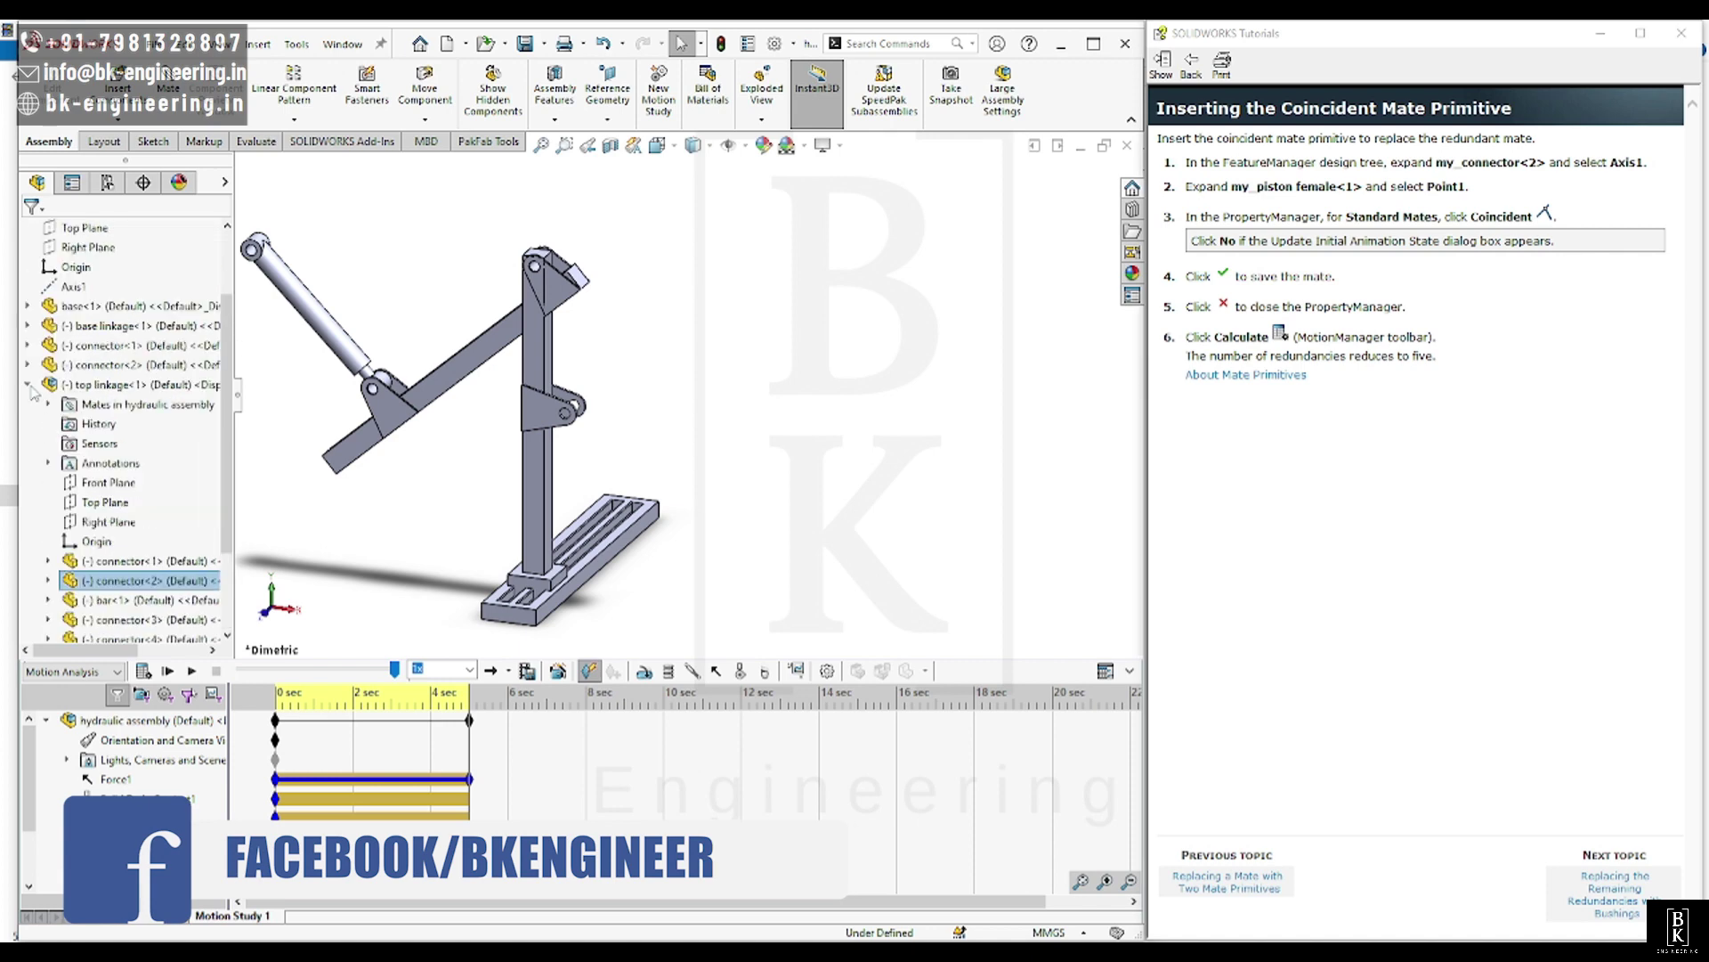
pyautogui.click(28, 385)
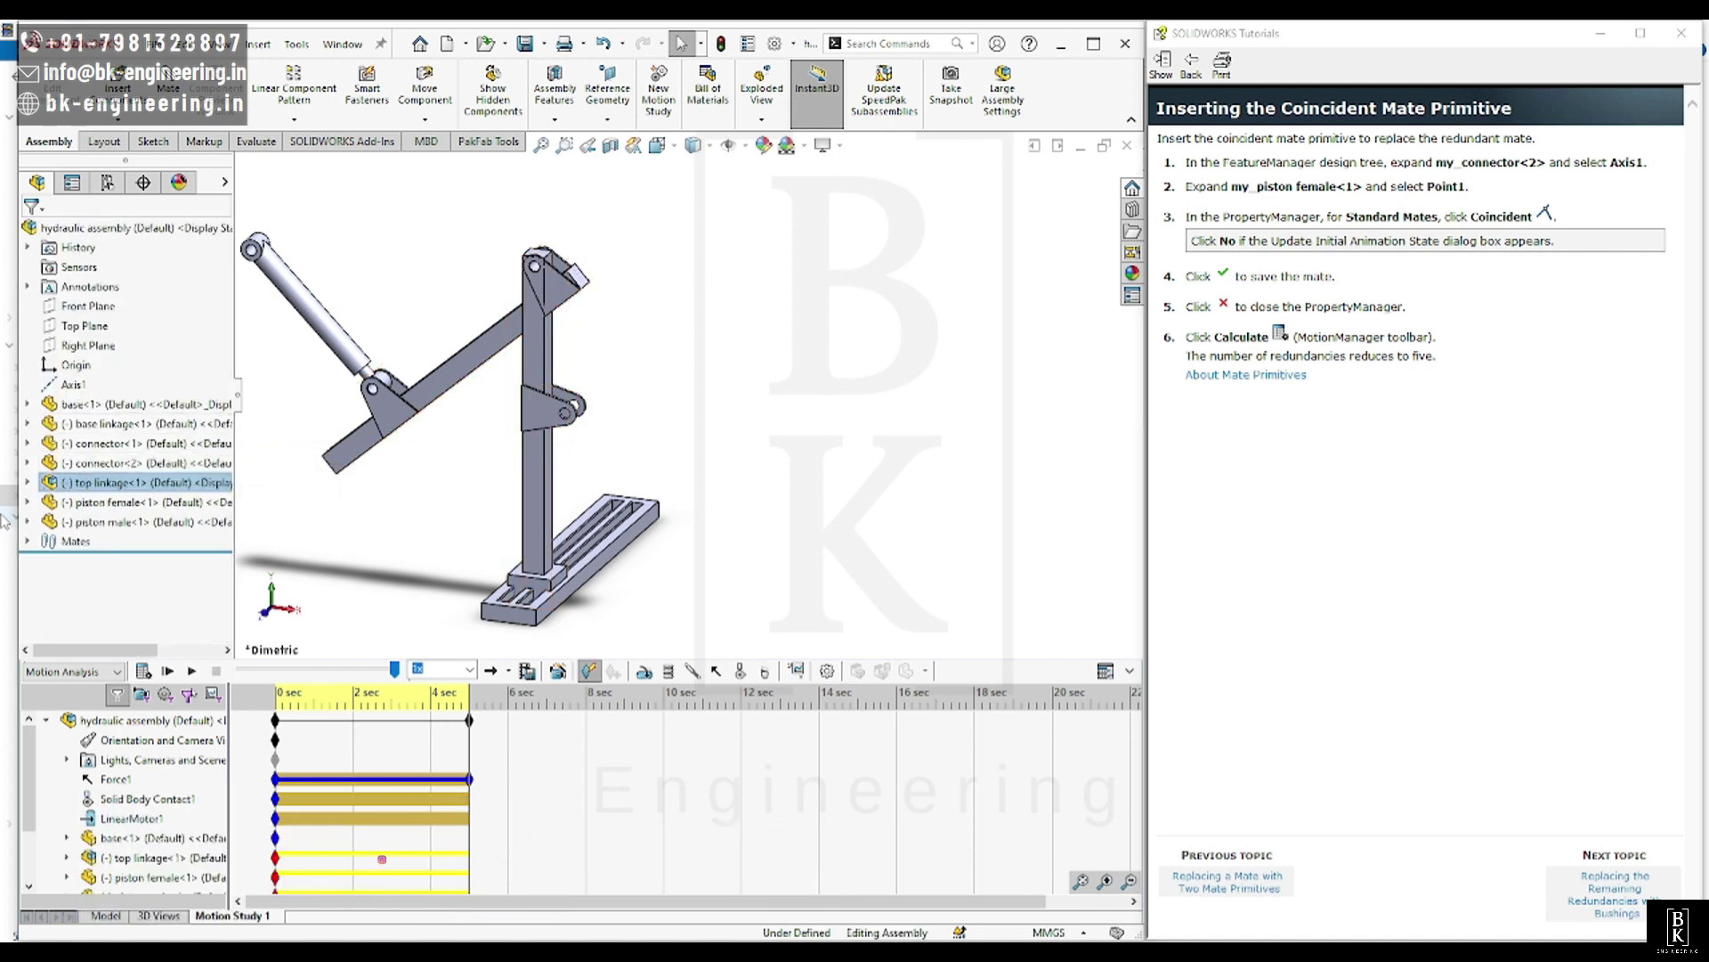
pyautogui.click(27, 463)
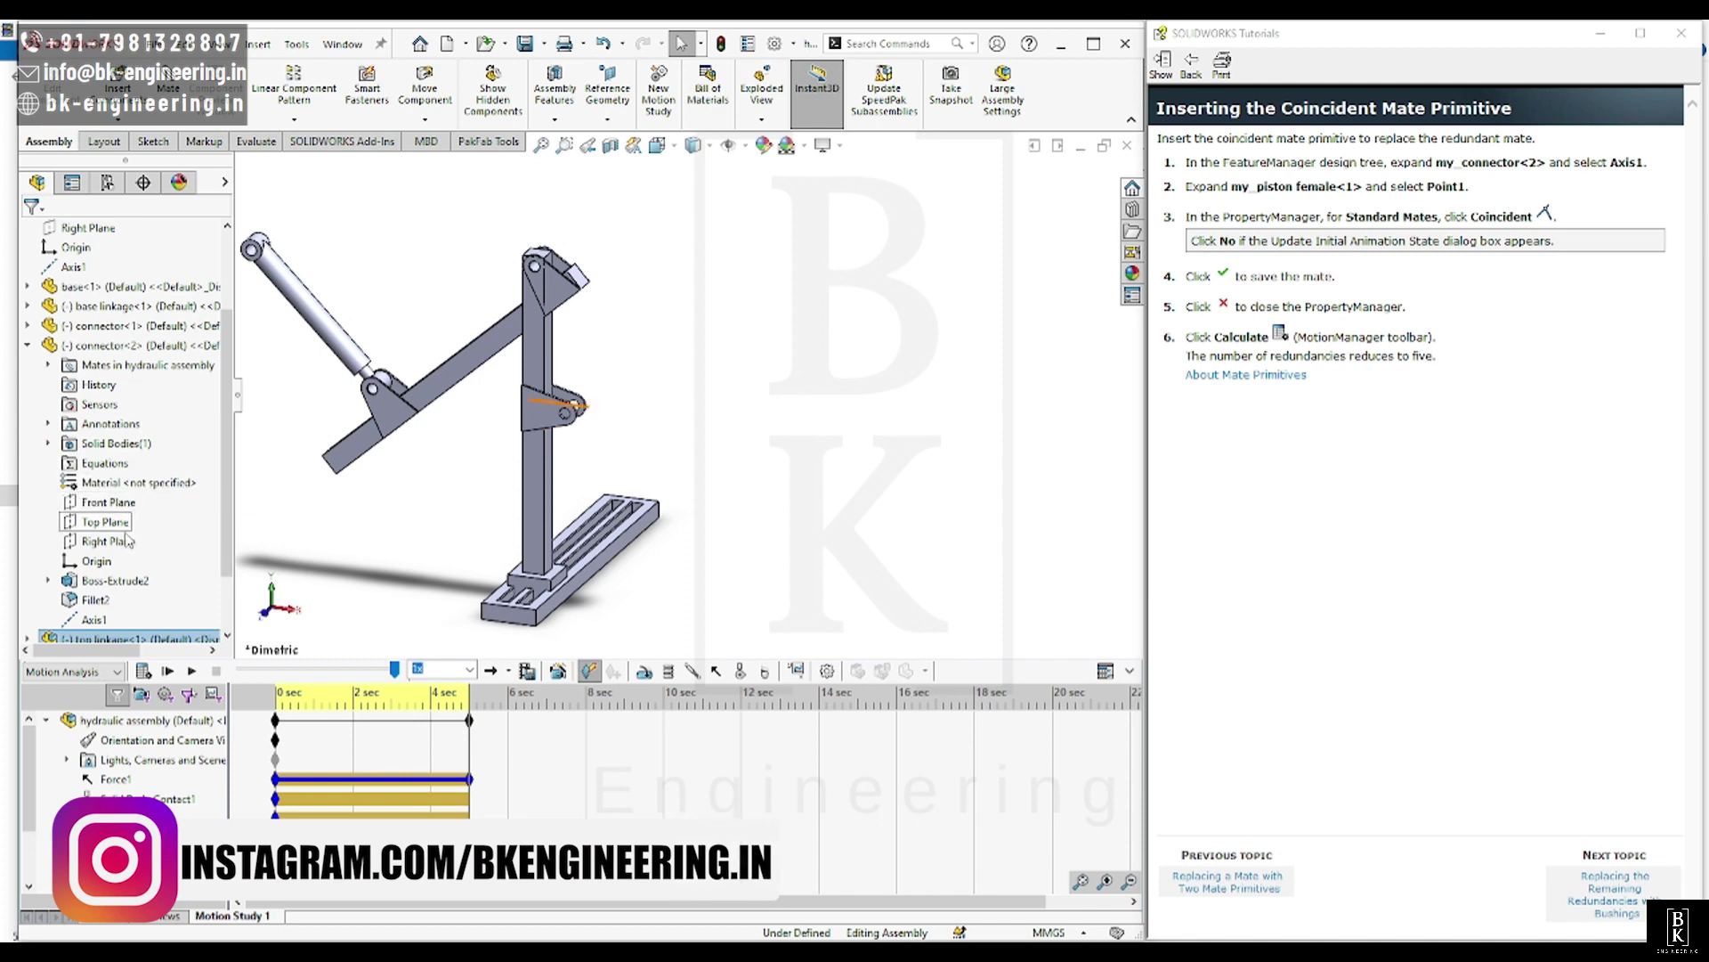
pyautogui.click(105, 618)
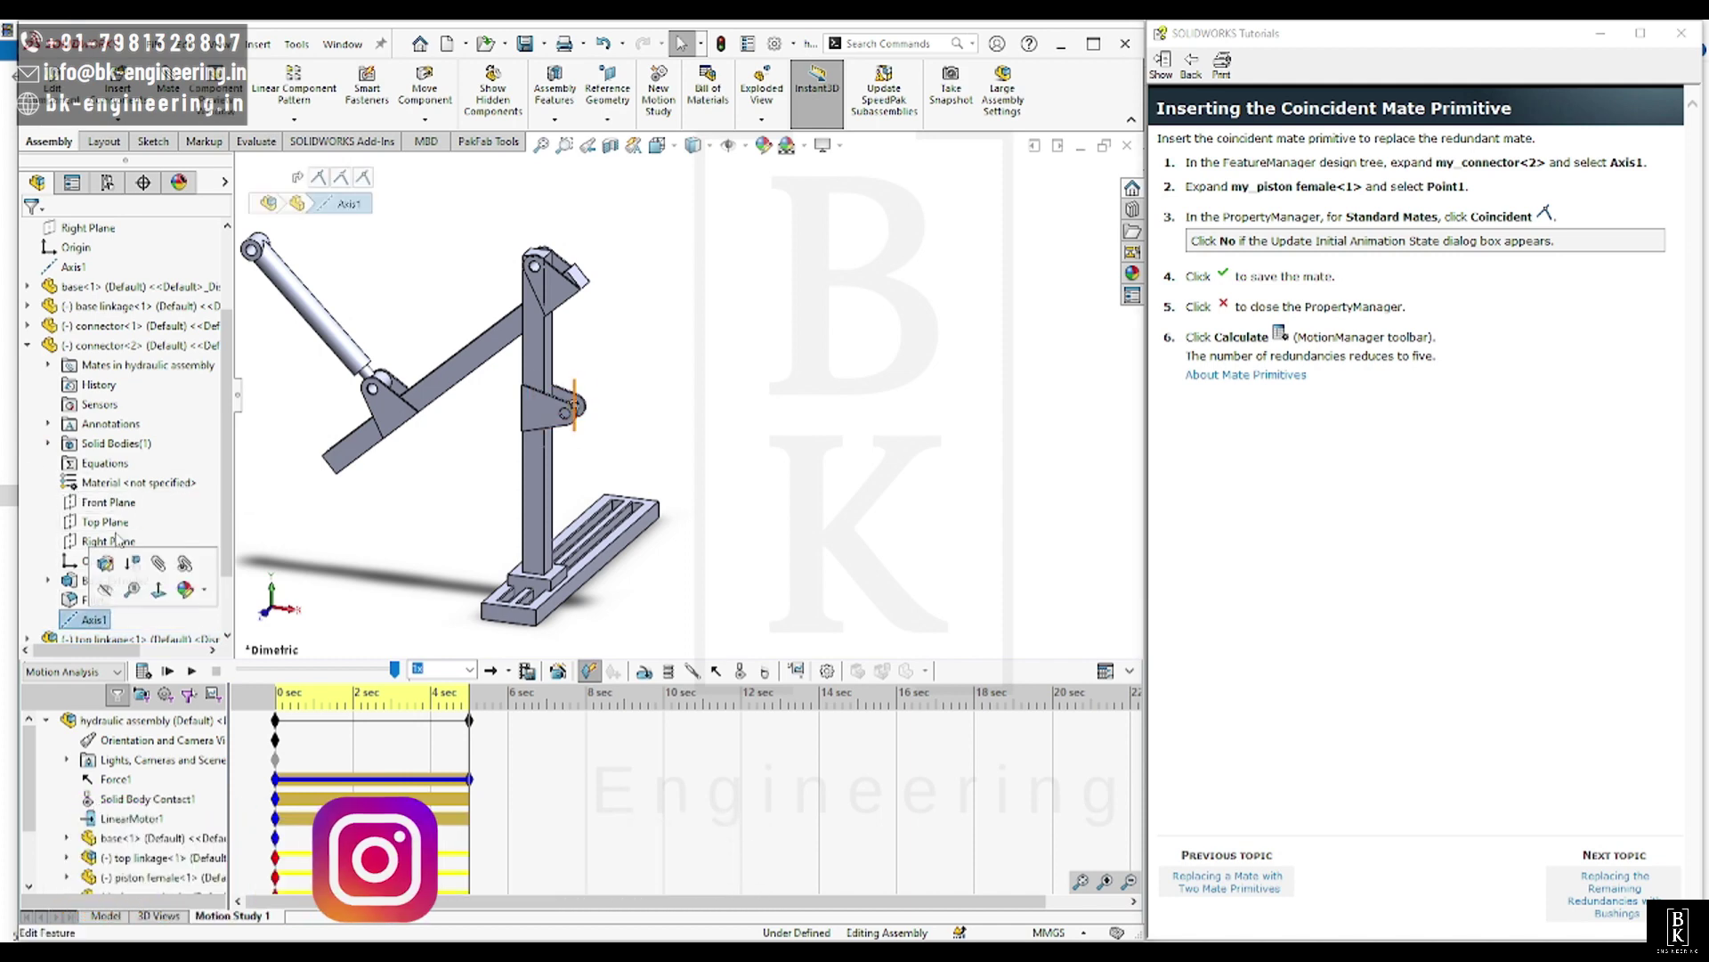
pyautogui.click(28, 346)
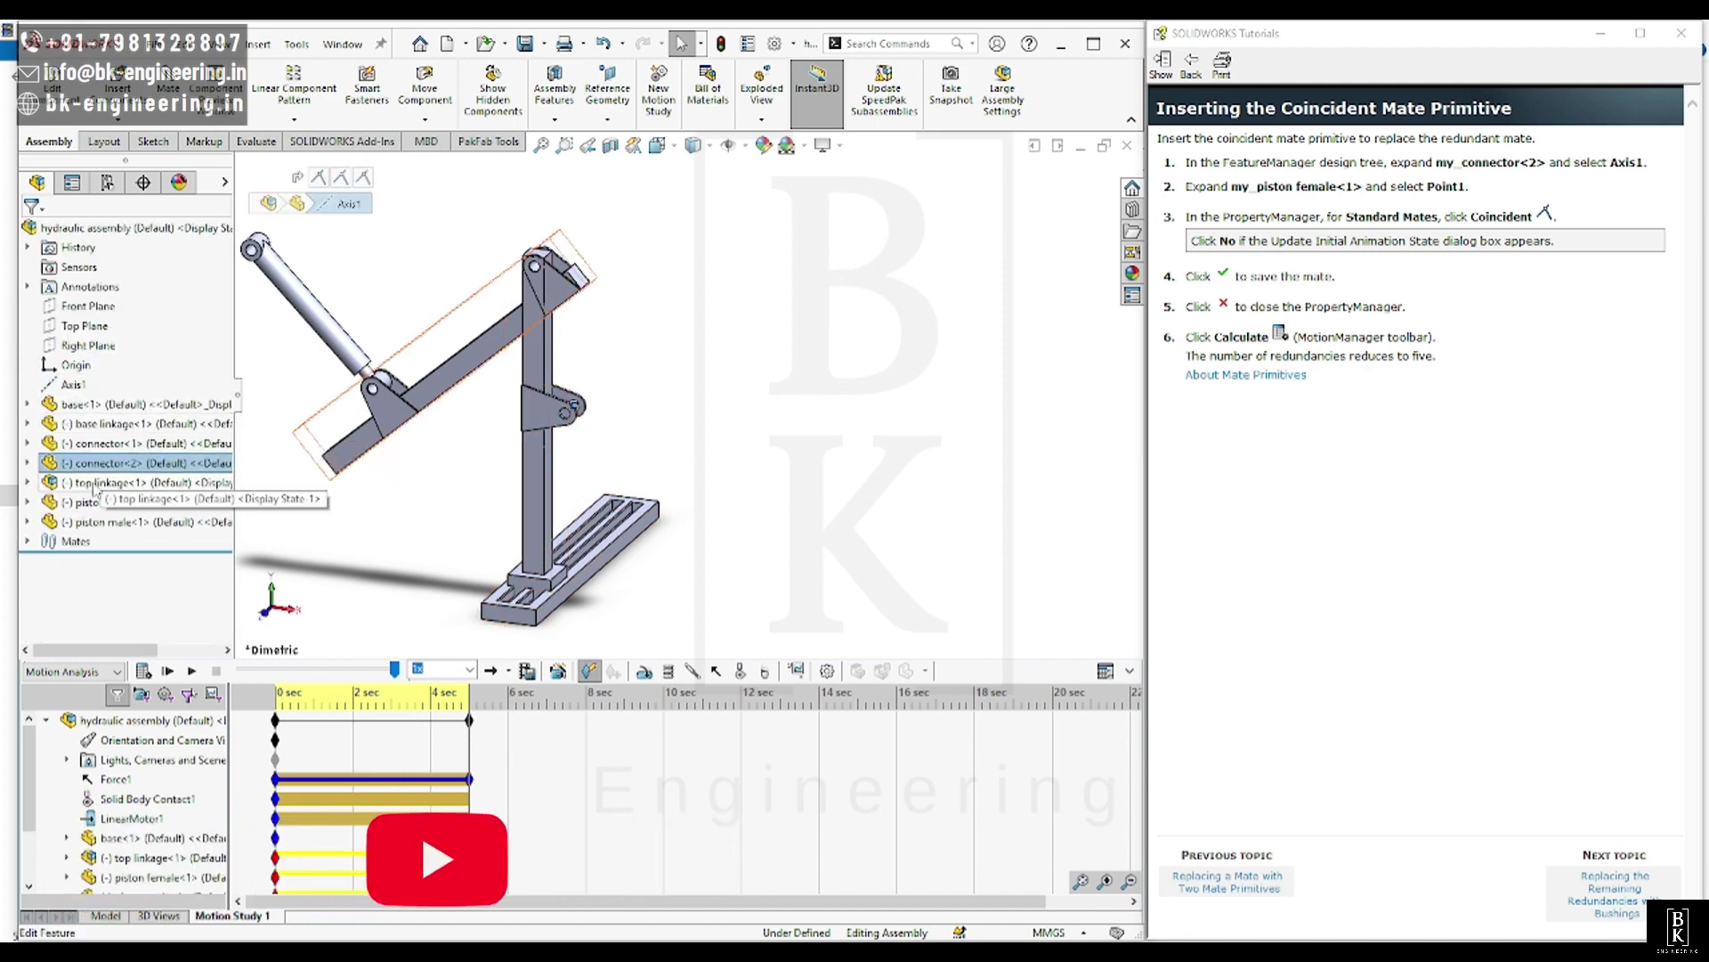
pyautogui.click(28, 502)
pyautogui.scroll(-1, 160, 570)
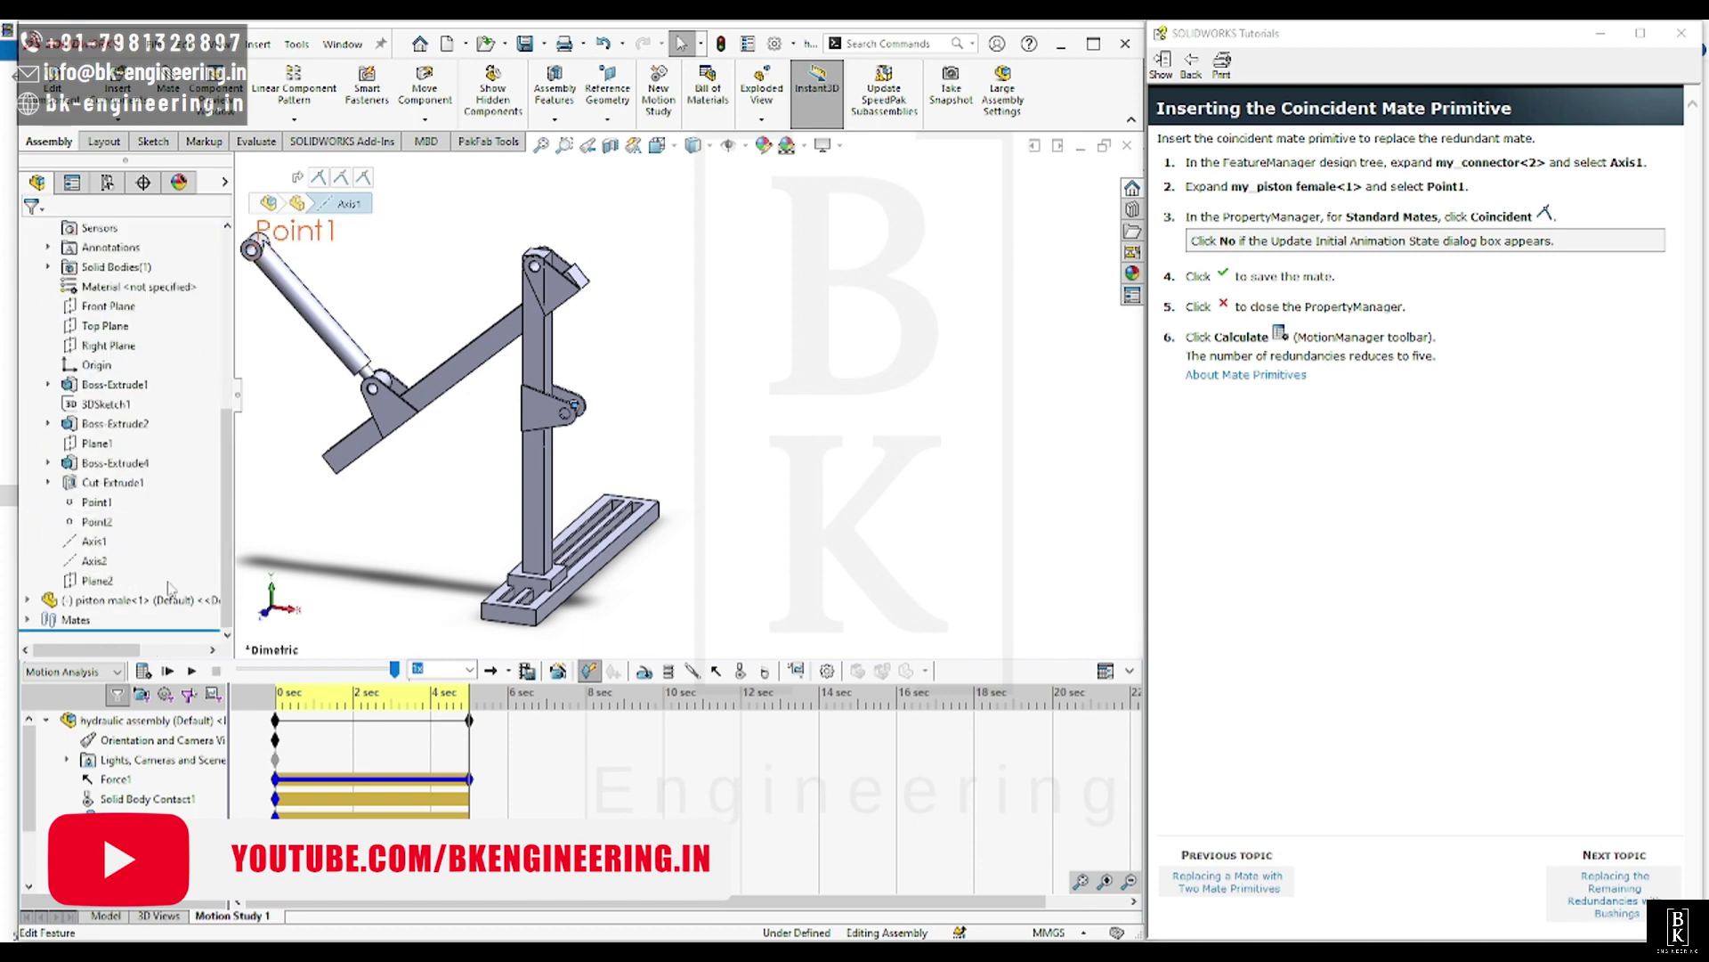
pyautogui.click(96, 502)
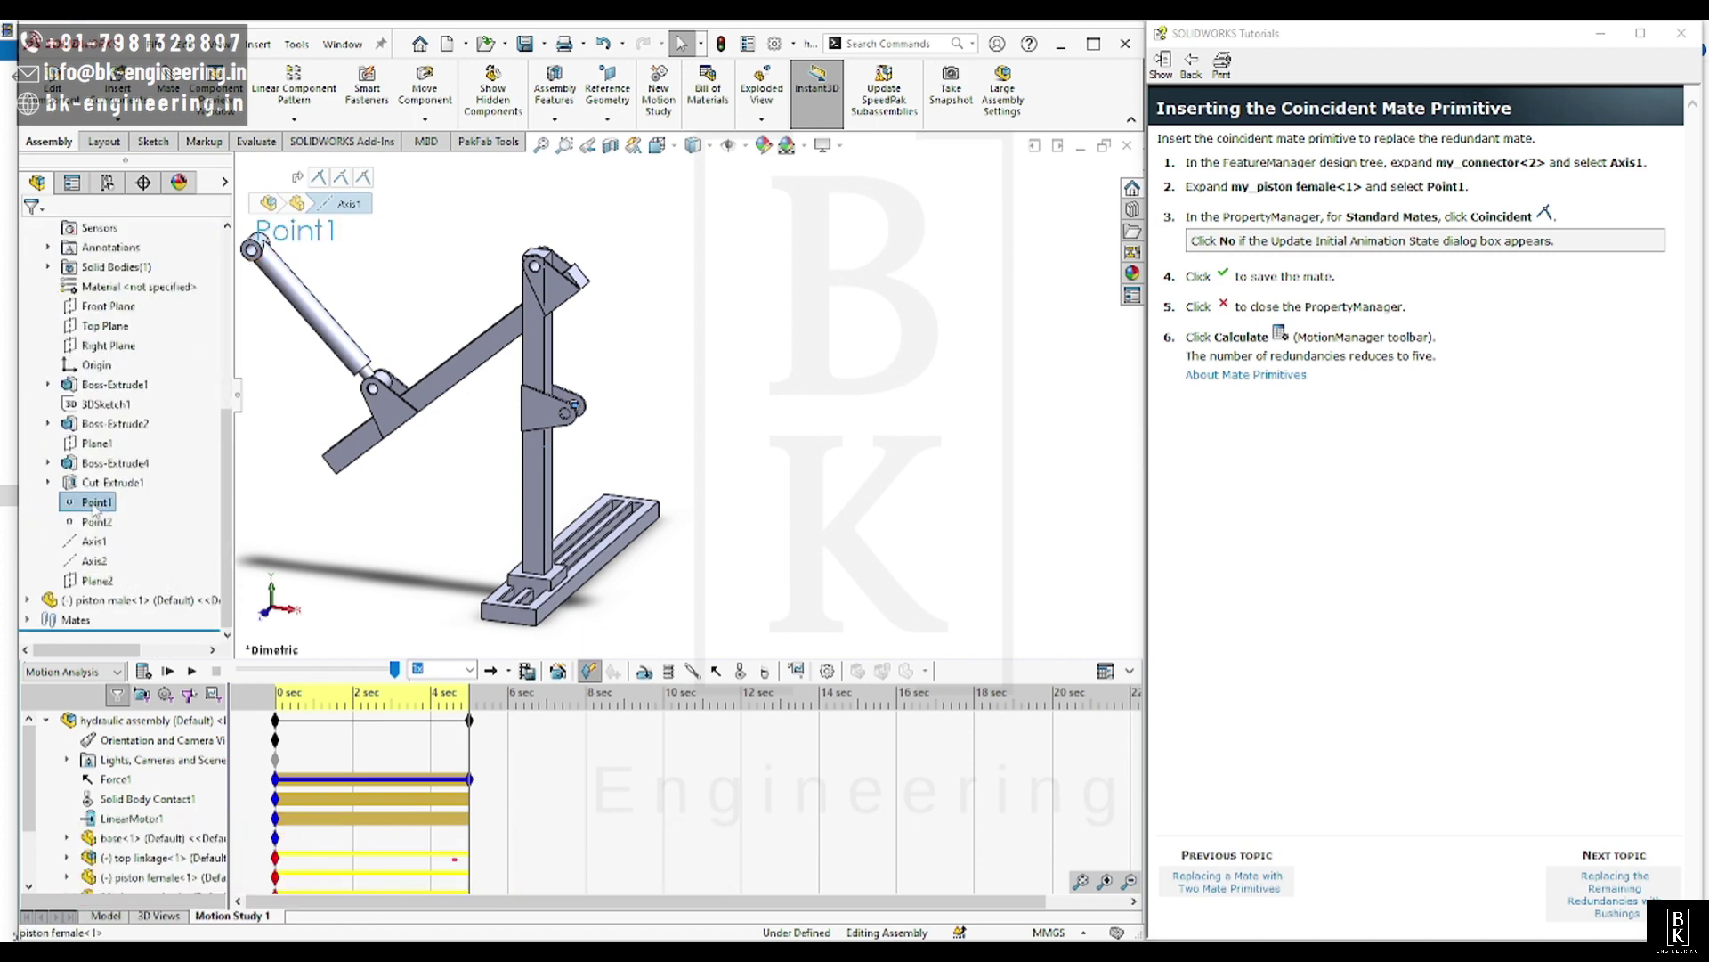
pyautogui.click(107, 514)
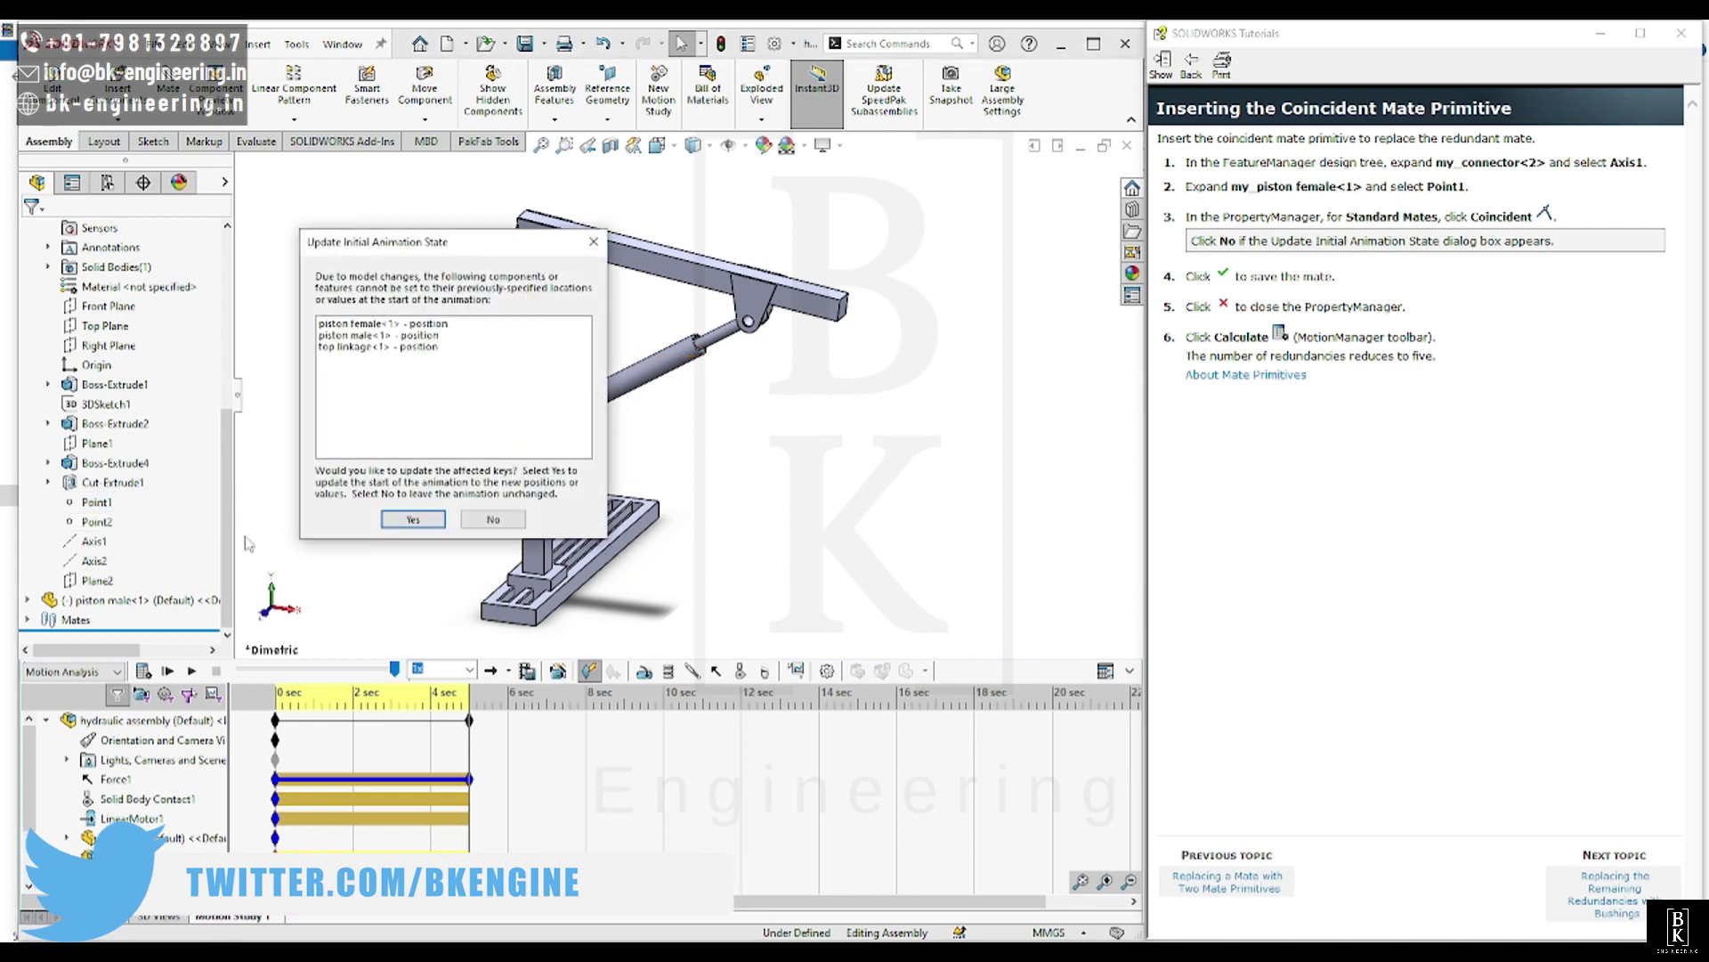
pyautogui.click(494, 518)
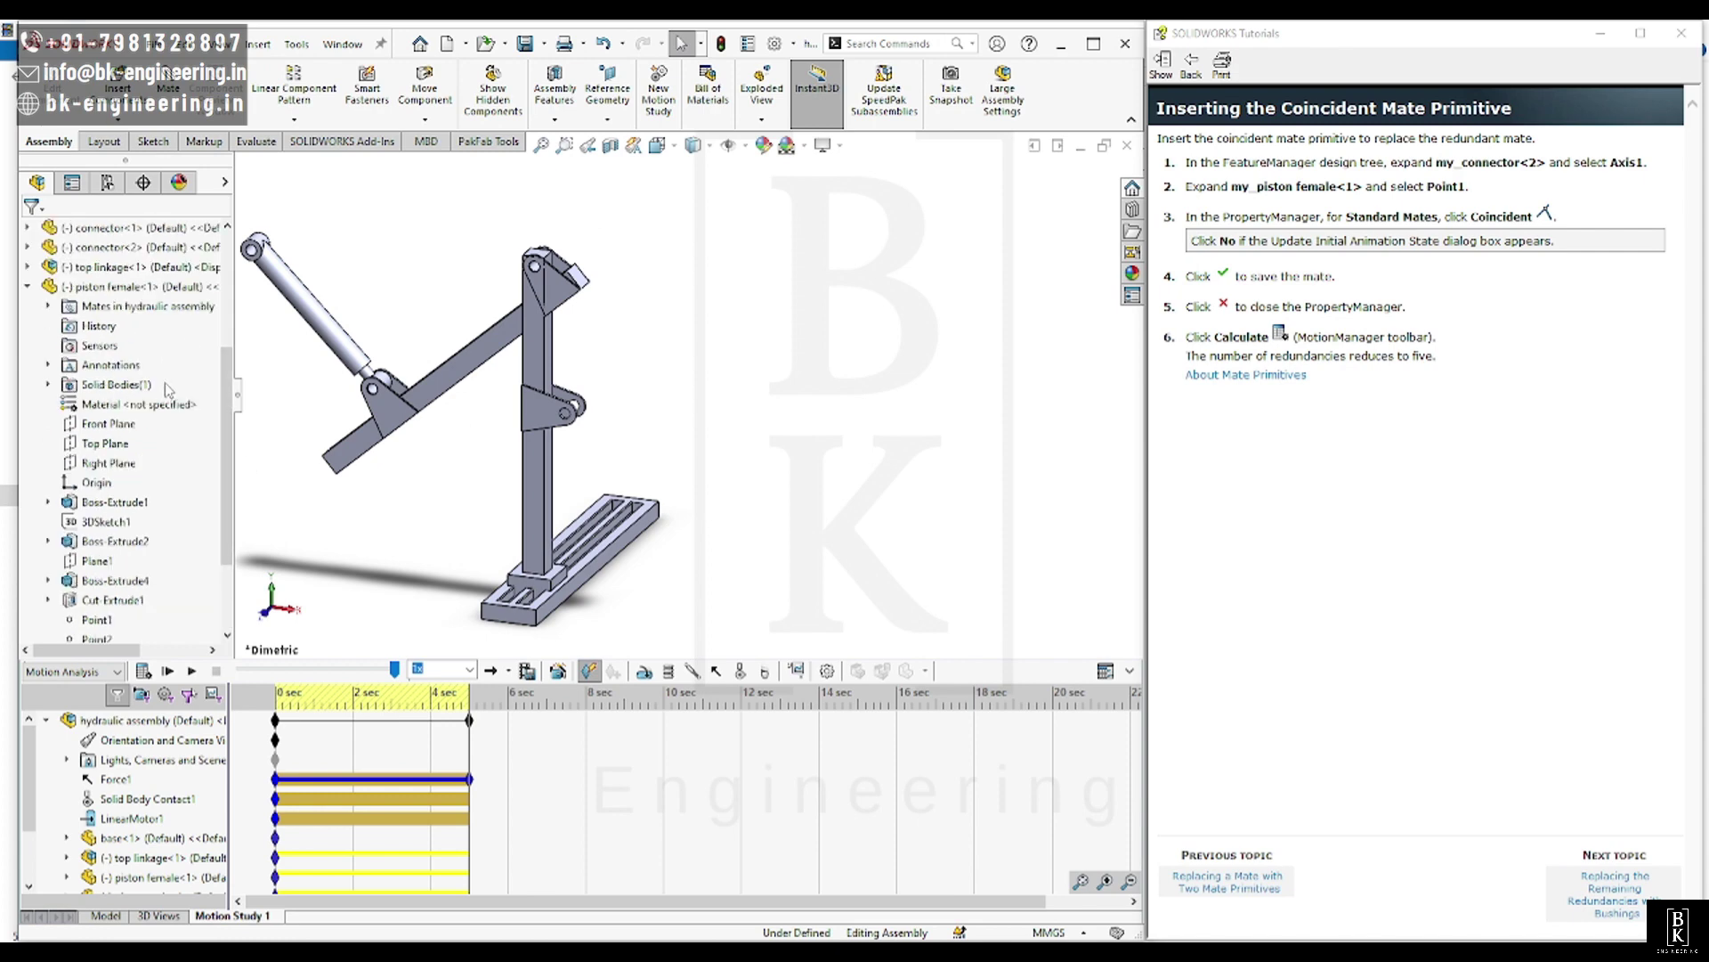
pyautogui.click(28, 502)
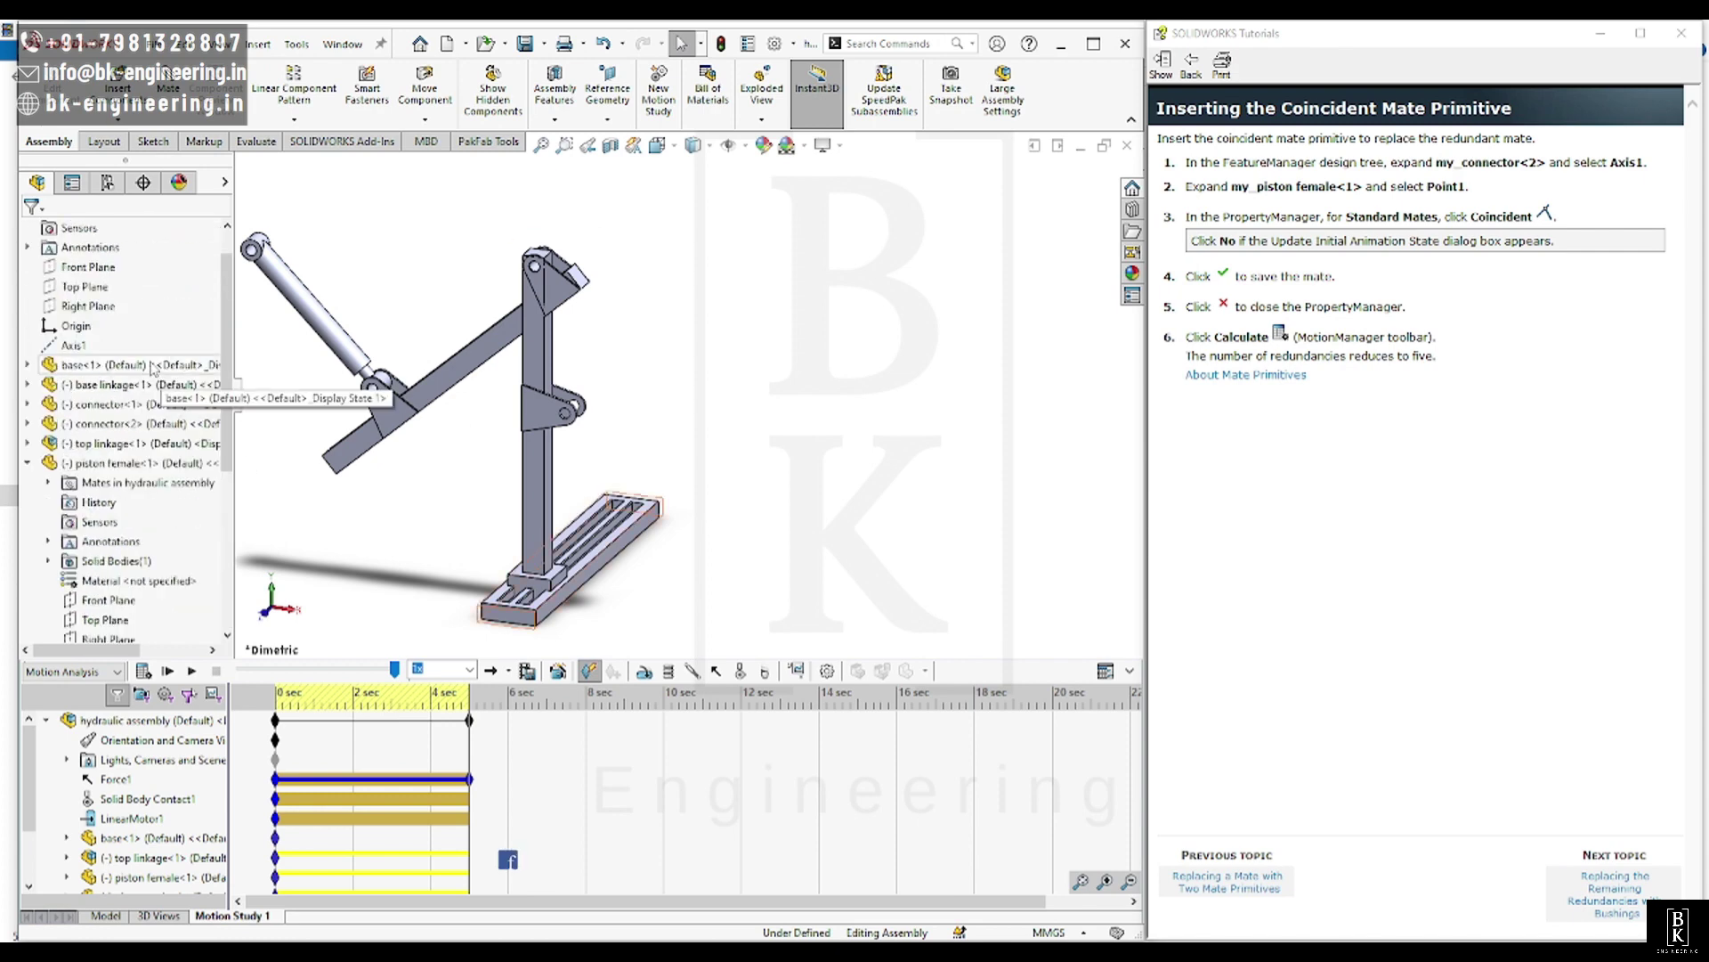
pyautogui.click(142, 671)
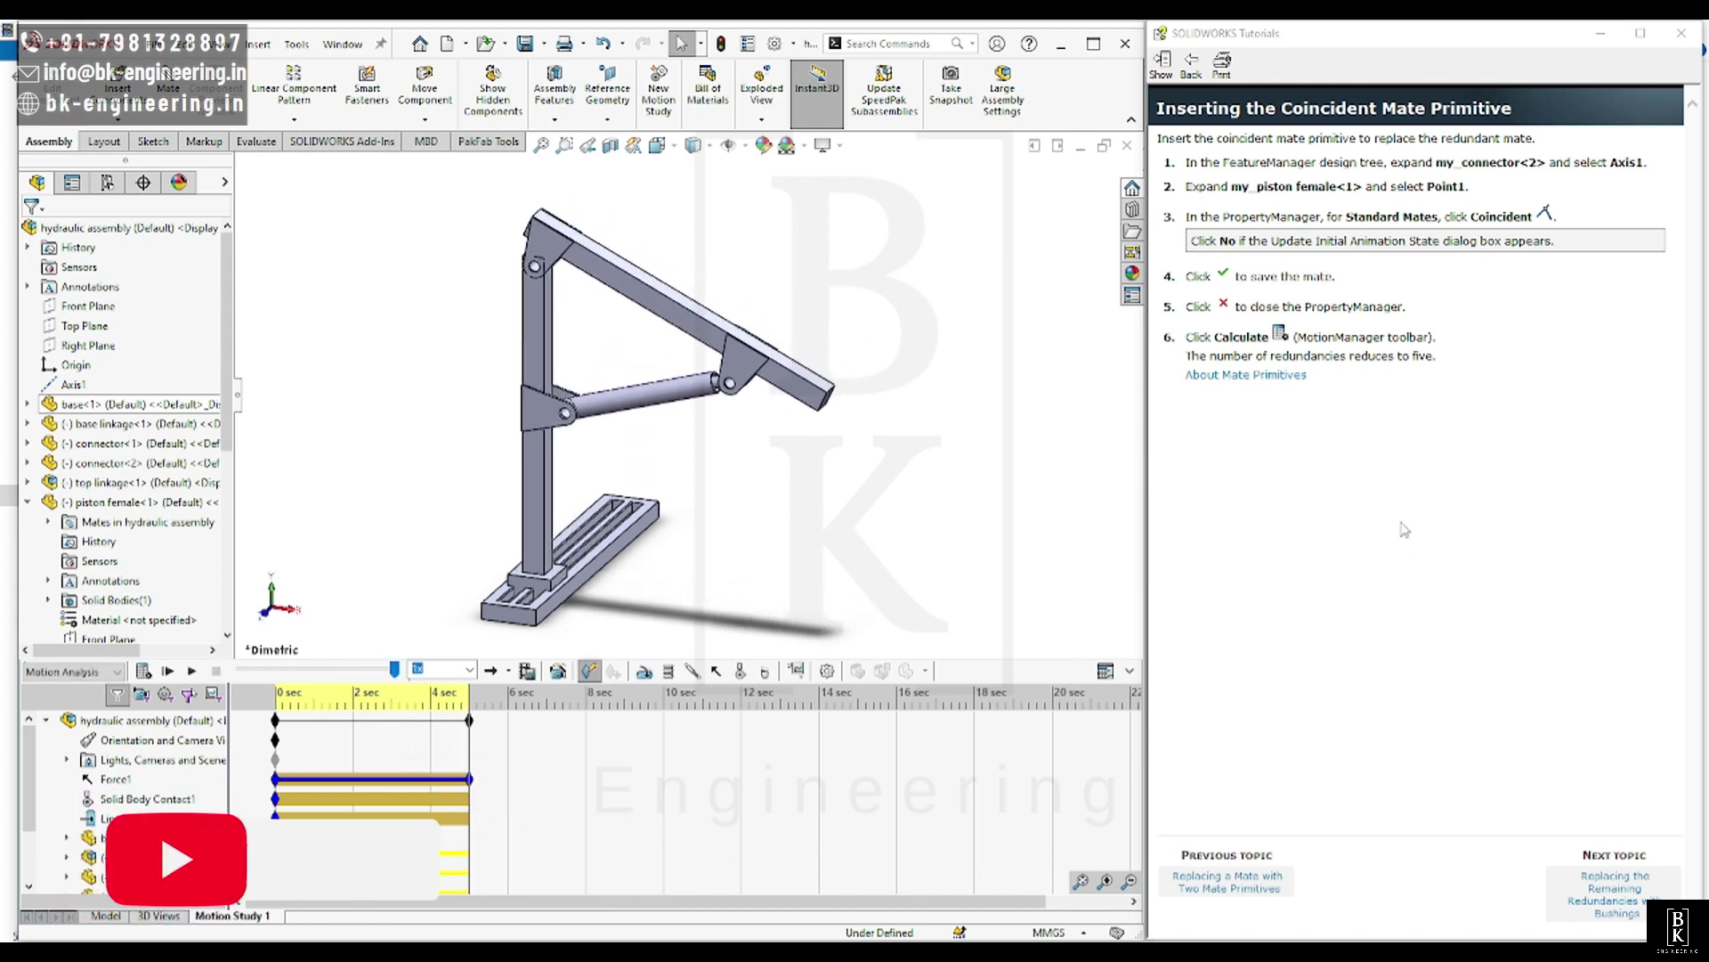
# Advance the tutorial to the bushings topic and orbit the assembly to an oblique view.
pyautogui.click(1611, 881)
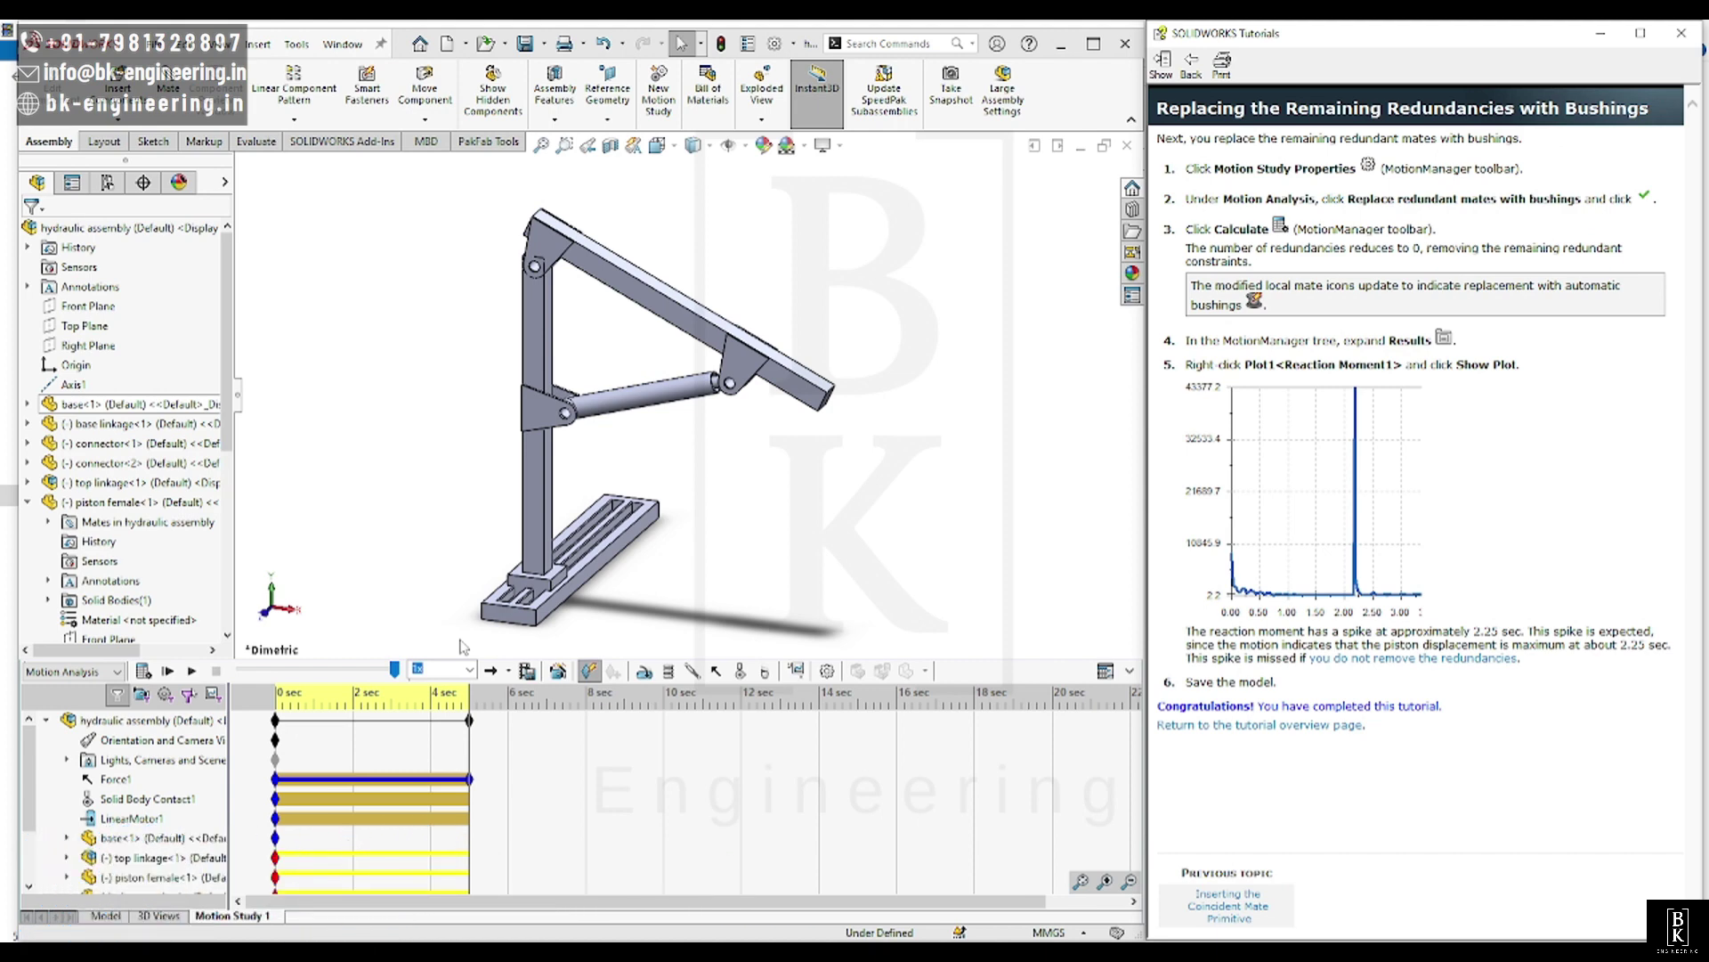
pyautogui.scroll(-2, 167, 764)
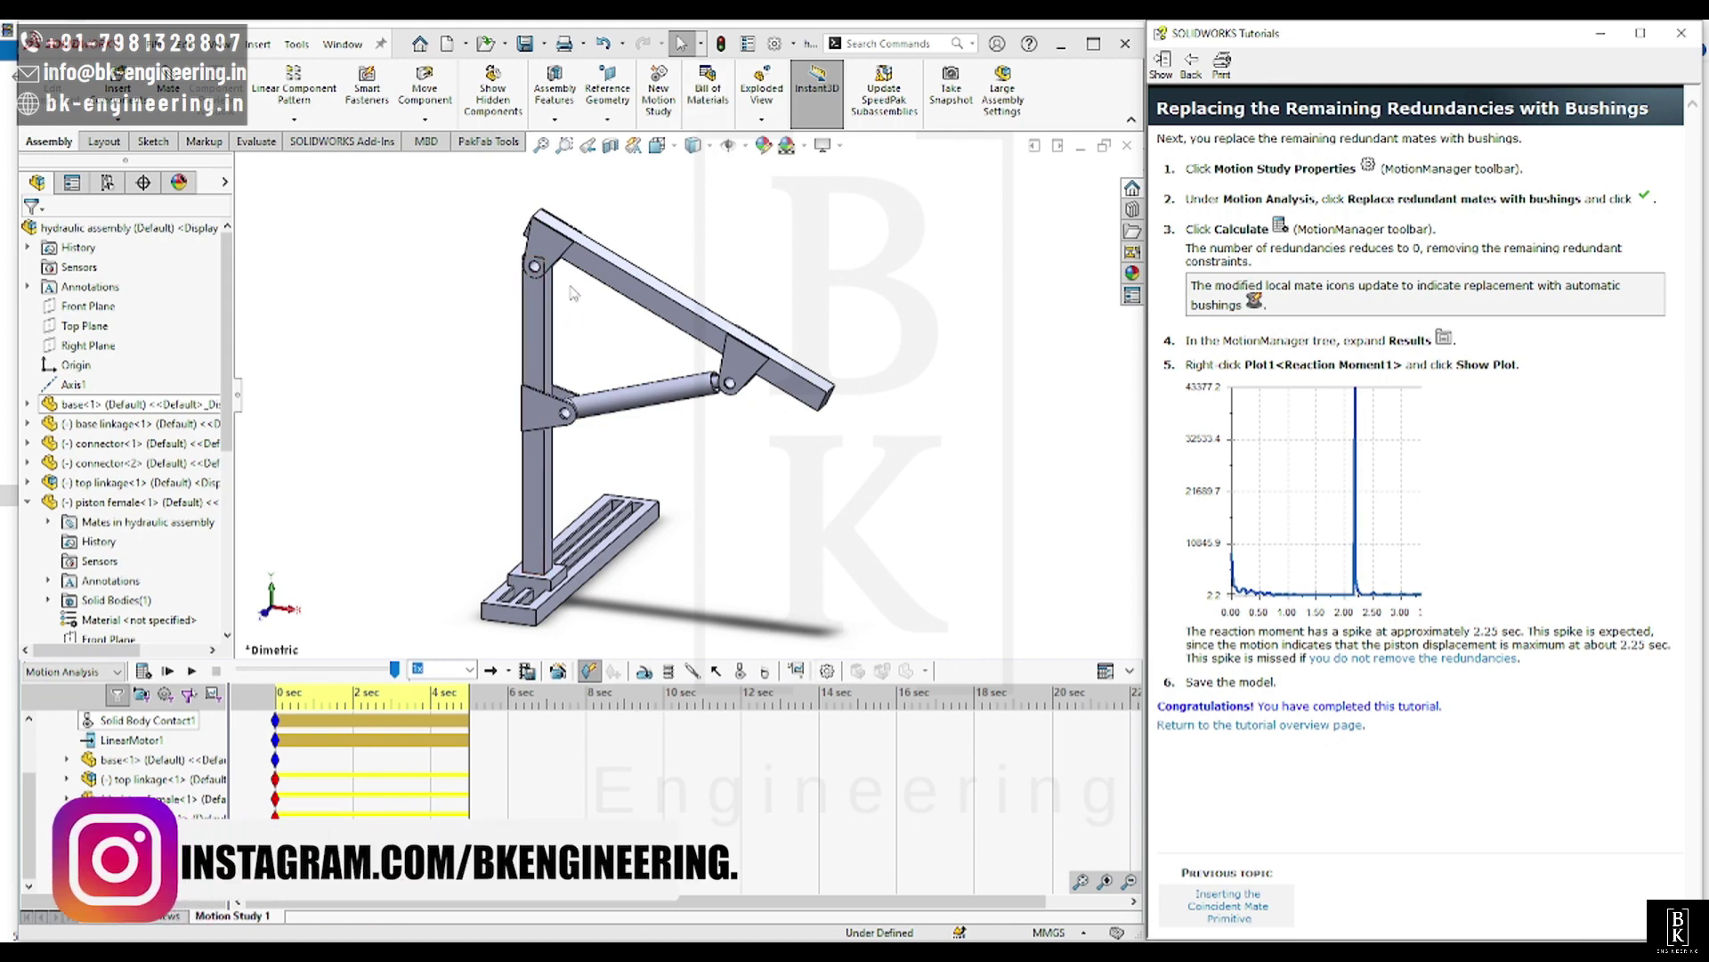
pyautogui.moveTo(476, 411)
pyautogui.mouseDown(button='middle')
pyautogui.moveTo(516, 420)
pyautogui.moveTo(484, 428)
pyautogui.moveTo(495, 392)
pyautogui.moveTo(463, 396)
pyautogui.moveTo(481, 432)
pyautogui.moveTo(503, 432)
pyautogui.mouseUp(button='middle')
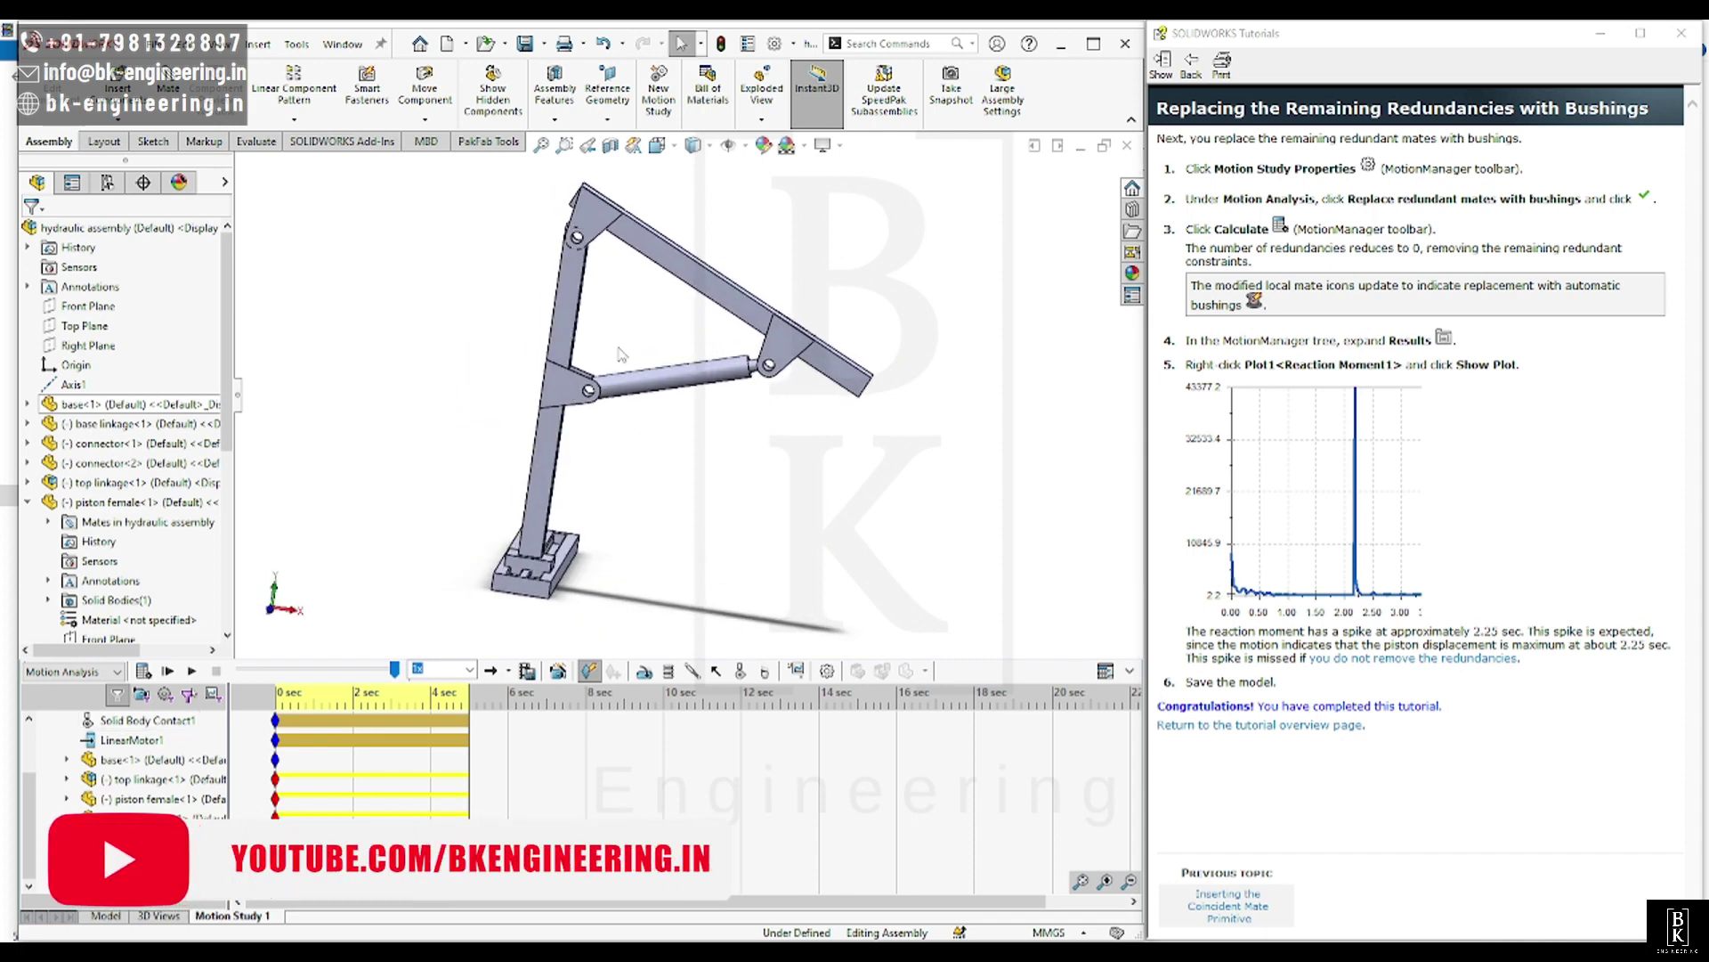
# Enable Replace redundant mates with bushings in Motion Study Properties, then recalculate the study.
pyautogui.click(828, 671)
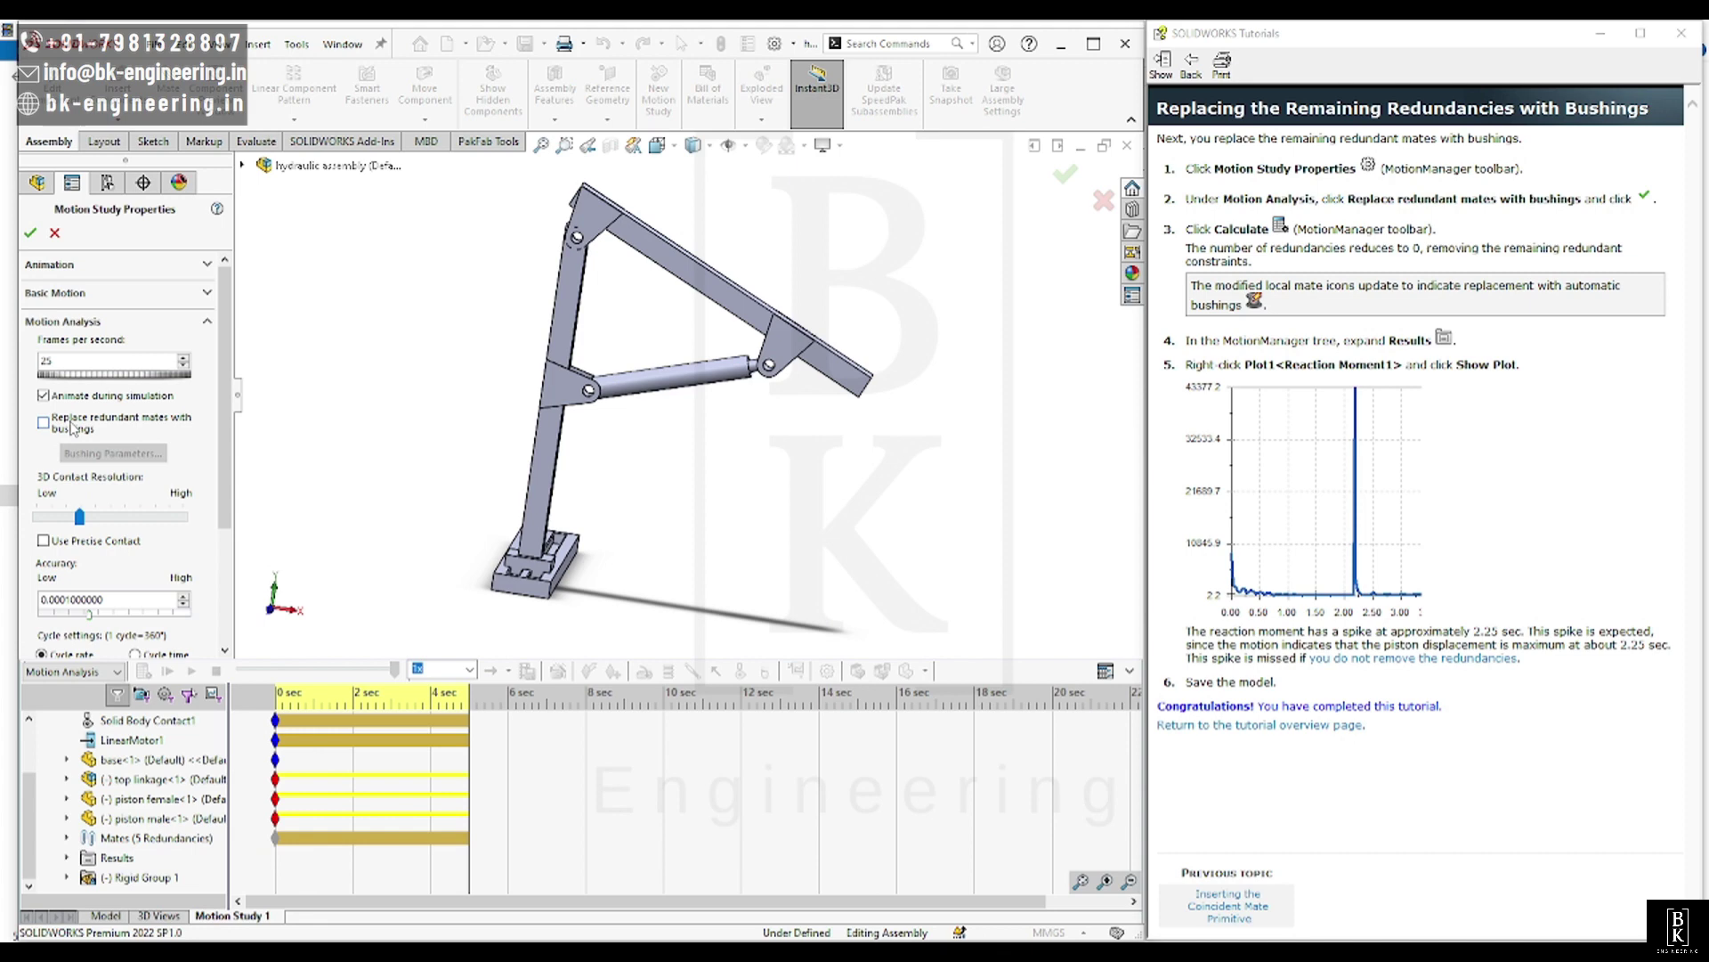
pyautogui.click(31, 233)
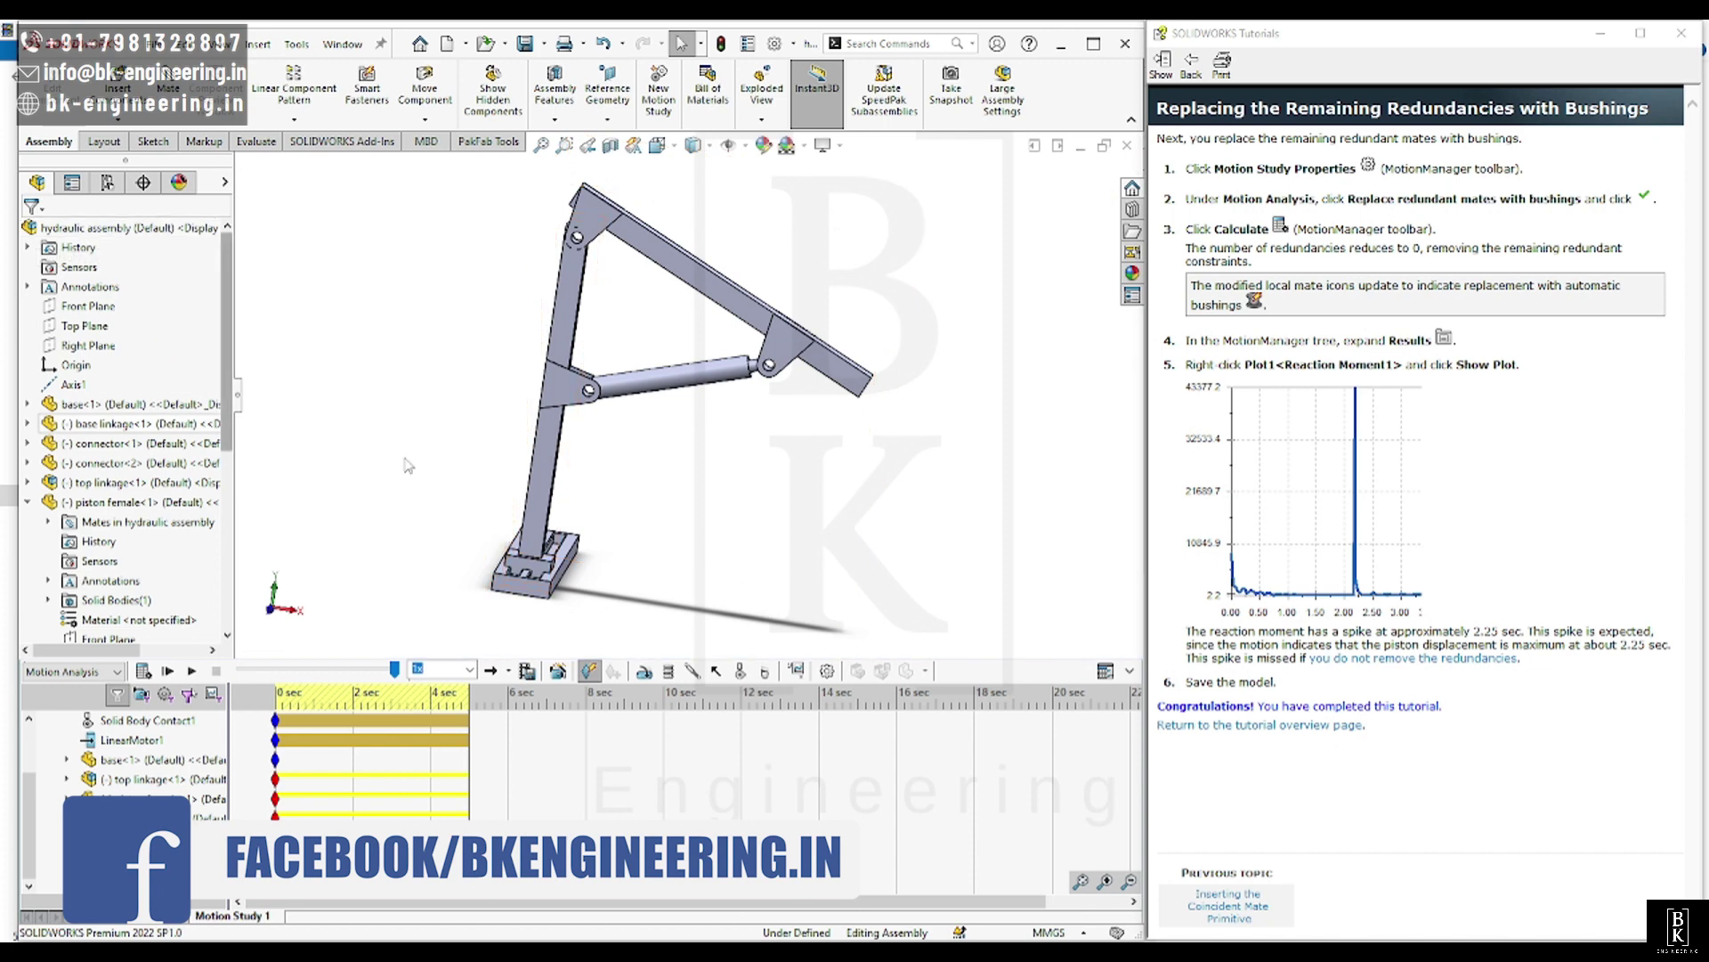
pyautogui.click(144, 671)
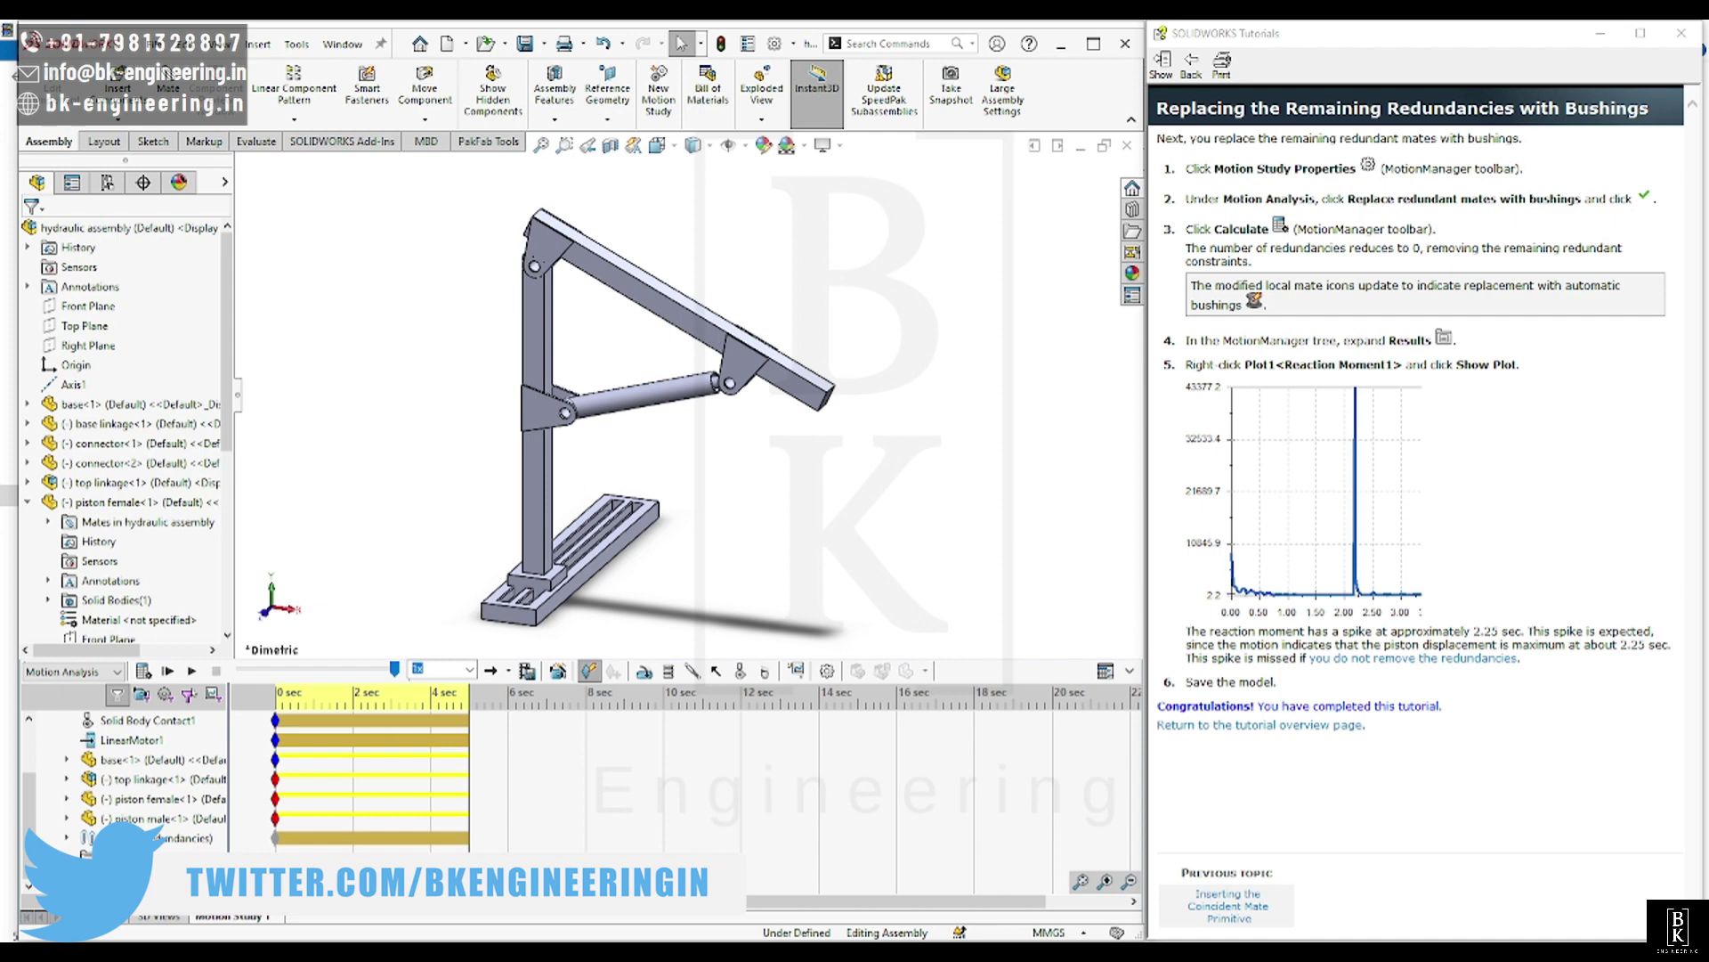
# Expand the Mates (0 Redundancies) folder in the MotionManager tree.
pyautogui.click(67, 840)
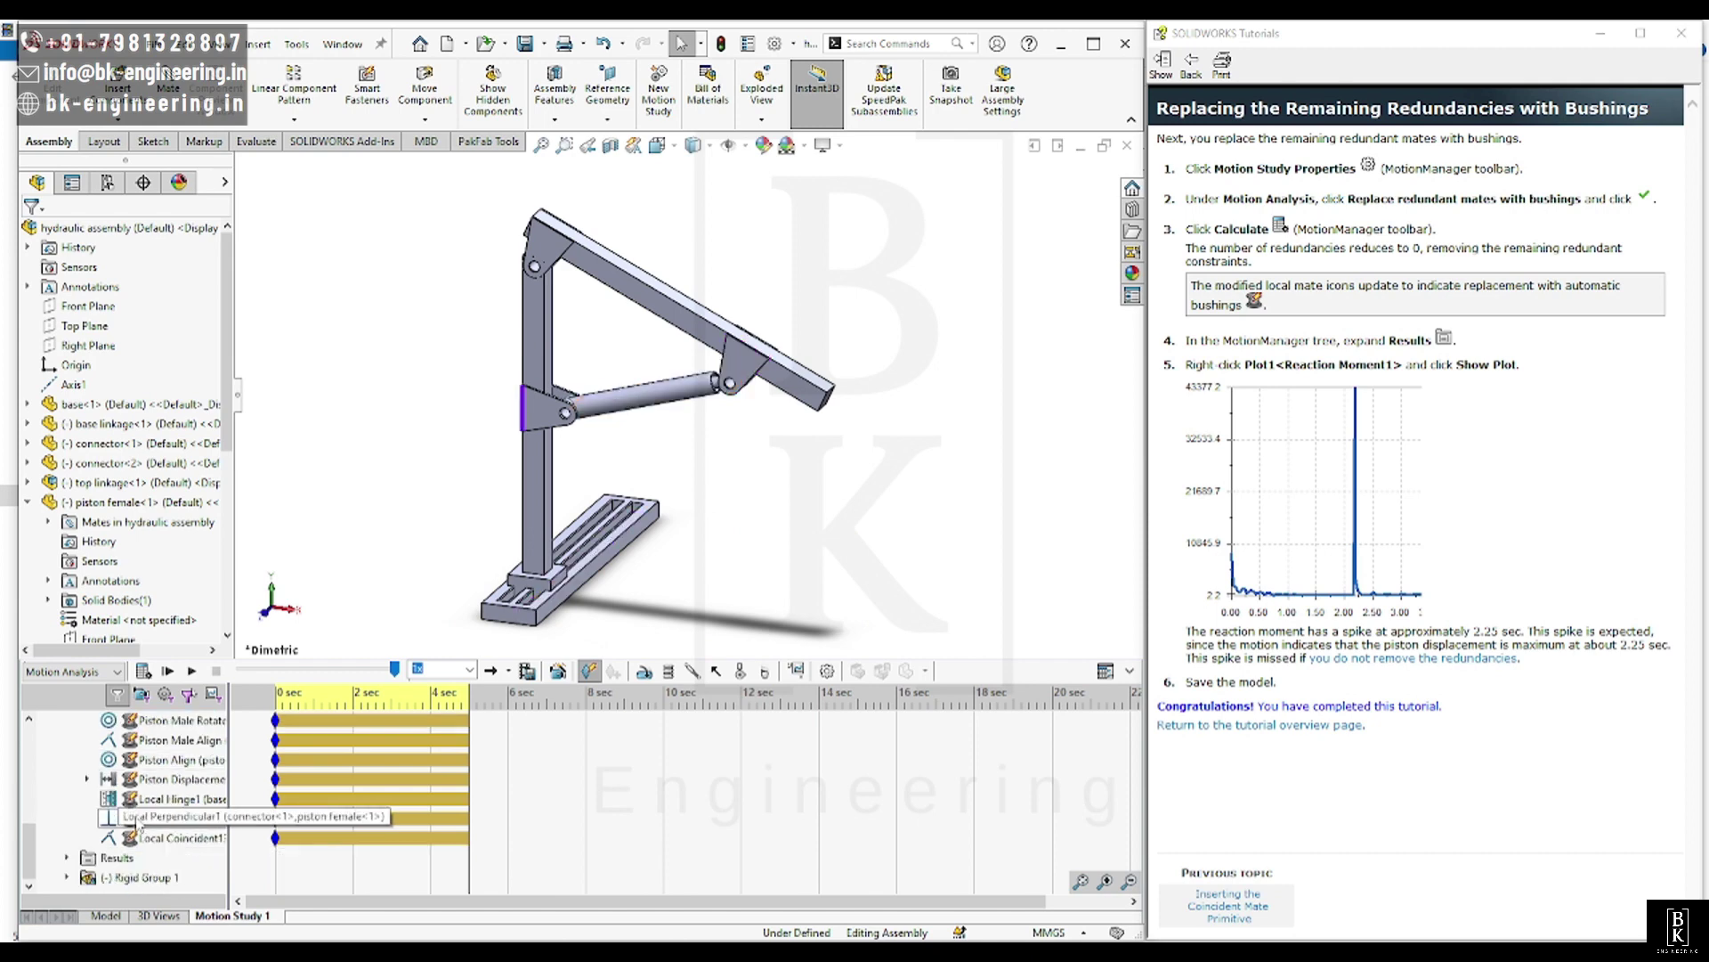
pyautogui.scroll(2, 138, 819)
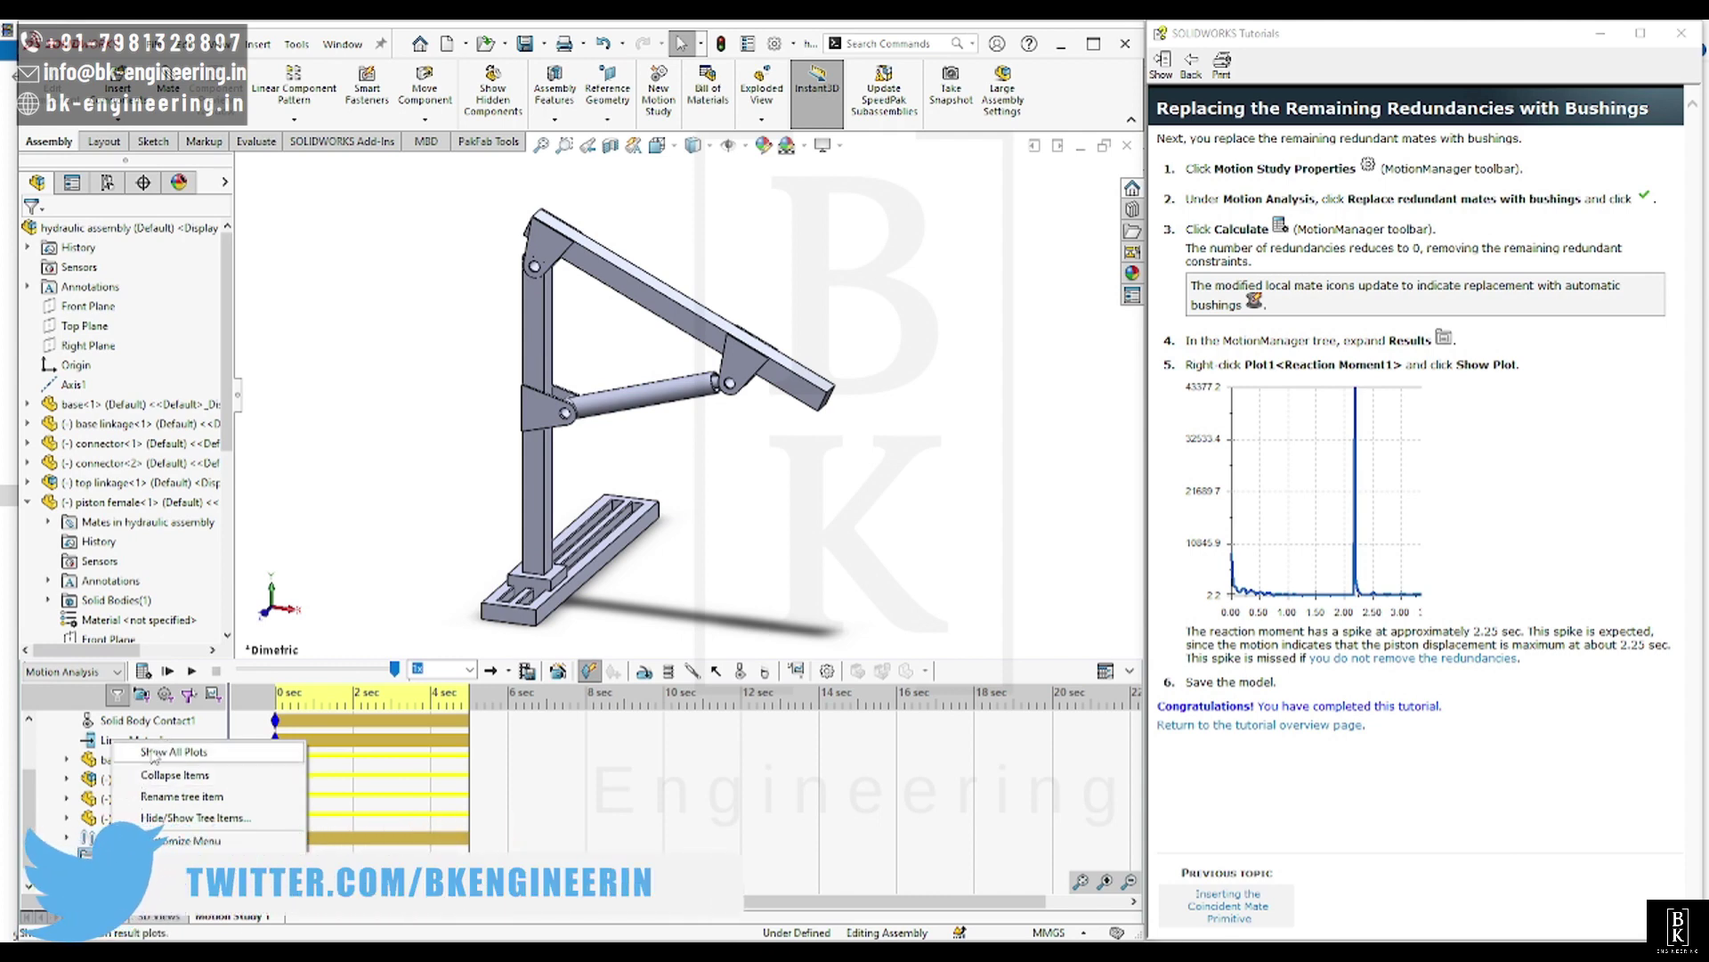
# Show the Plot1 Reaction Moment graph, inspect its spike near 2.2 sec, then close it.
pyautogui.click(172, 755)
pyautogui.moveTo(805, 374); pyautogui.dragTo(559, 317)
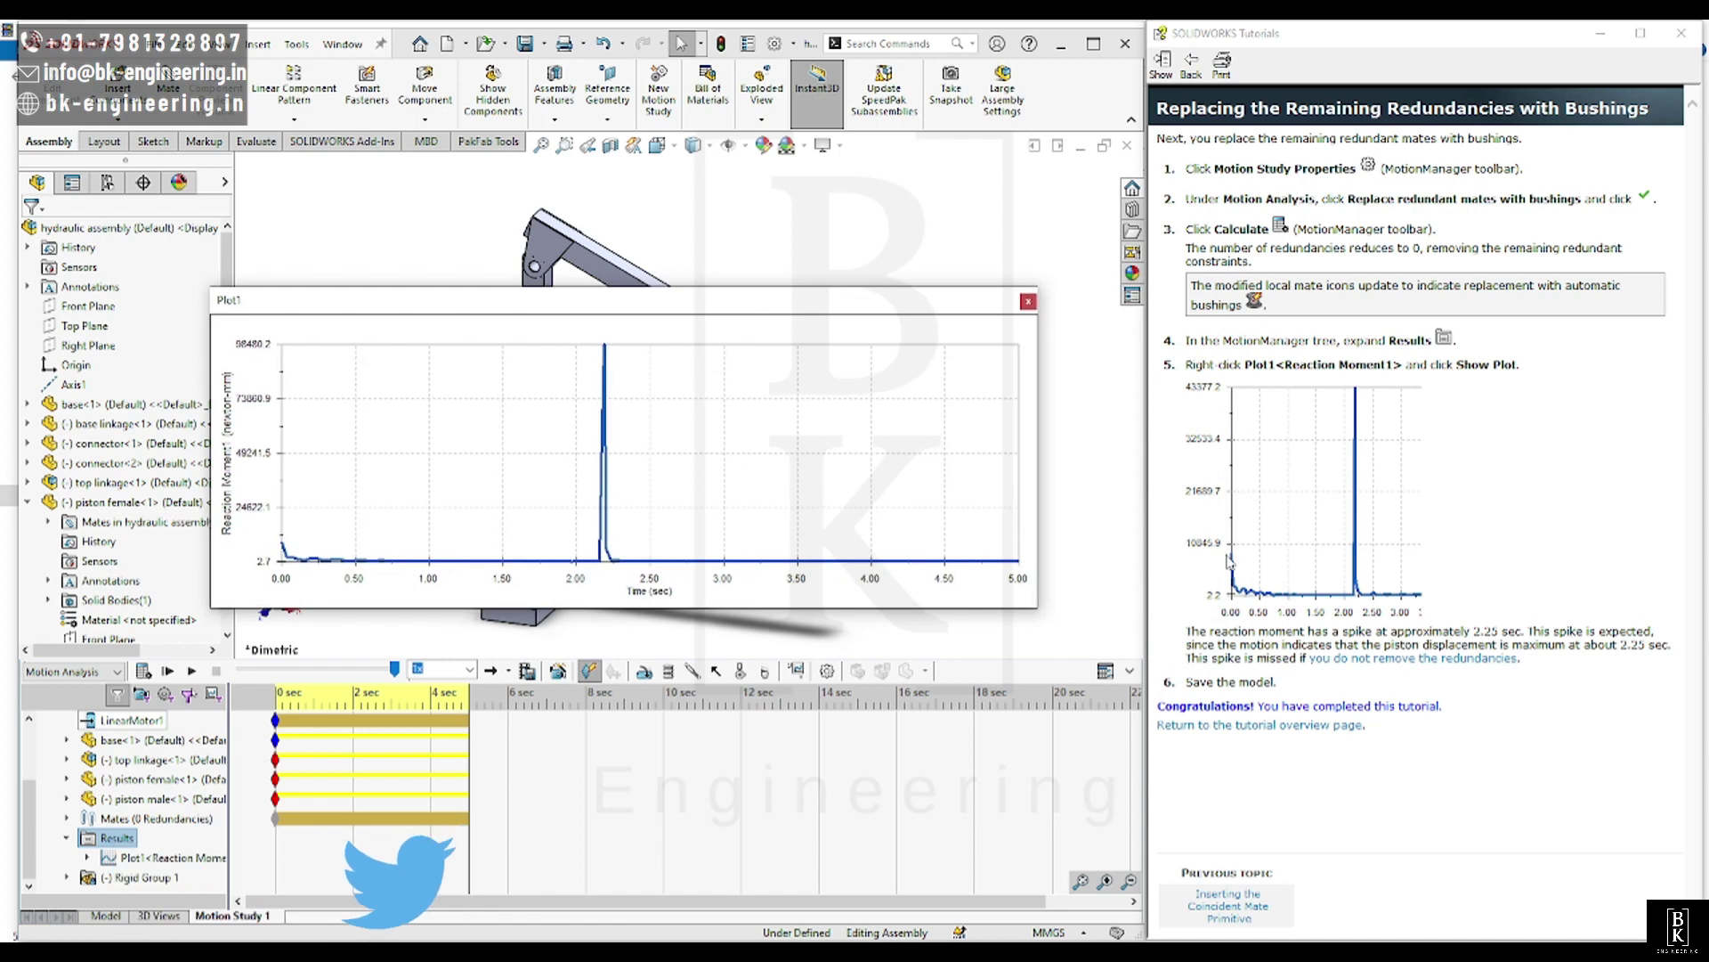
pyautogui.click(1027, 302)
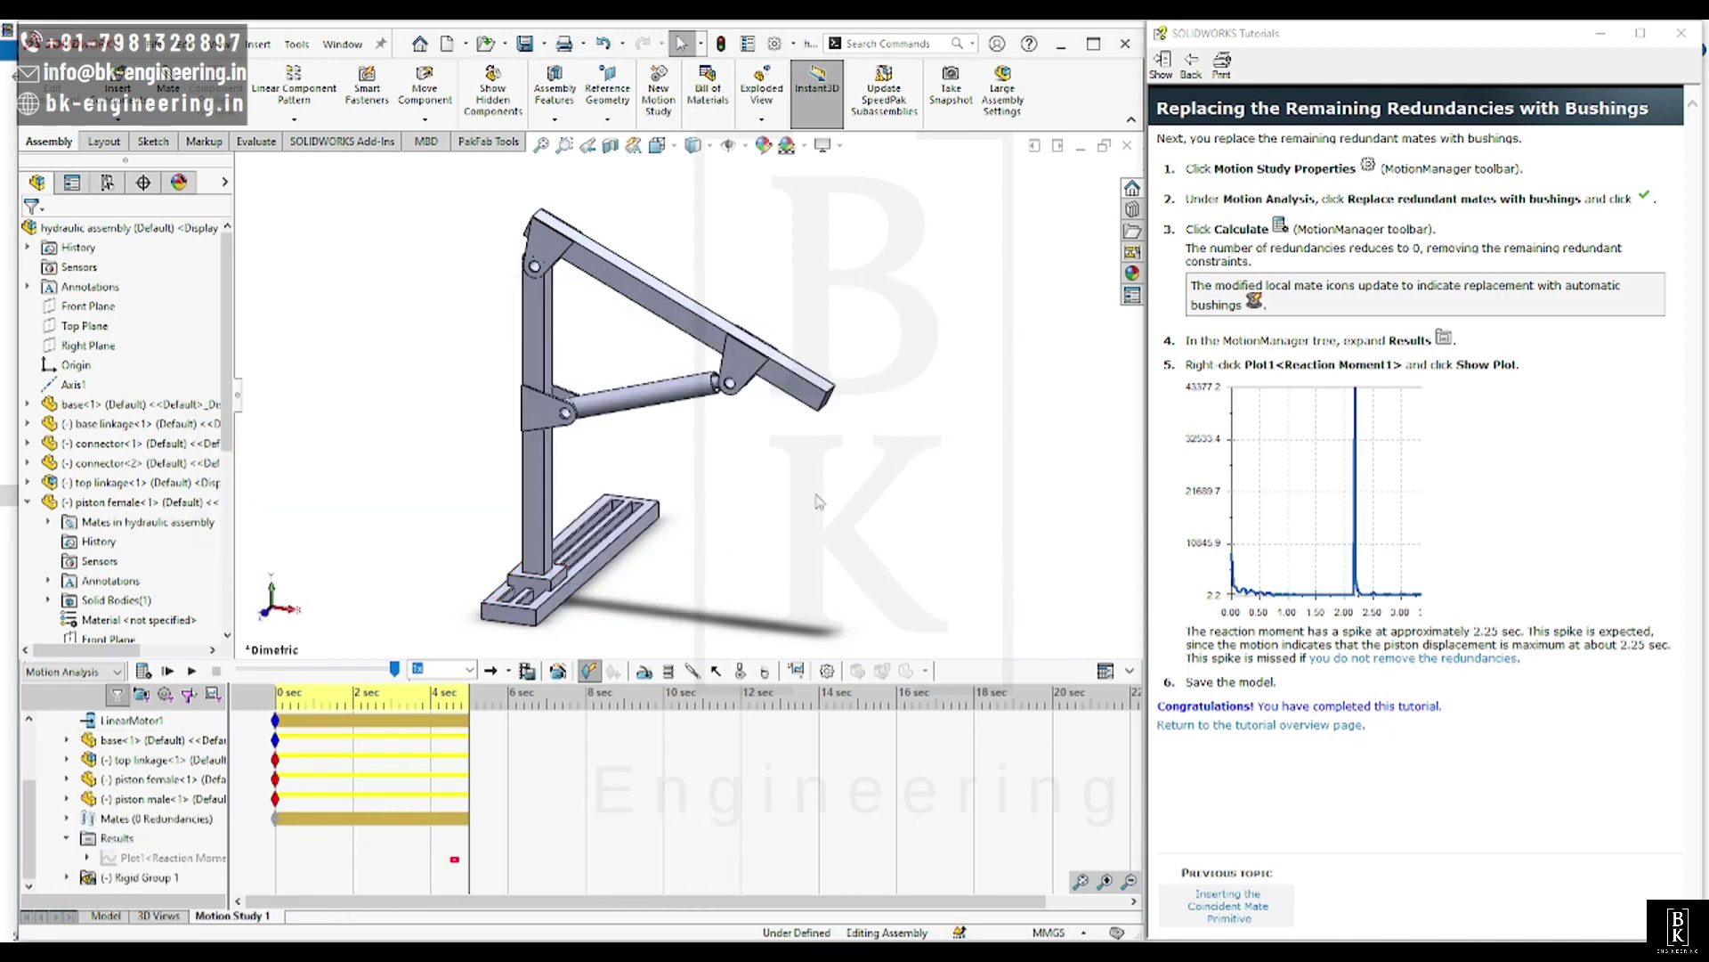